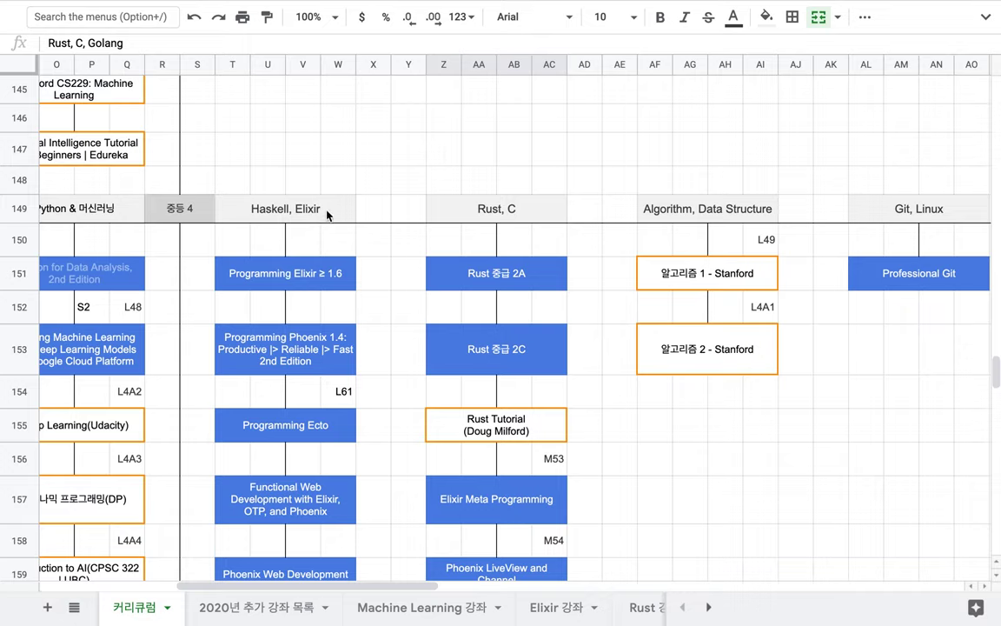
# - Extend the "Rust, C" subject heading in row 149 so that it reads "Rust, C, Golang"
pyautogui.click(327, 215)
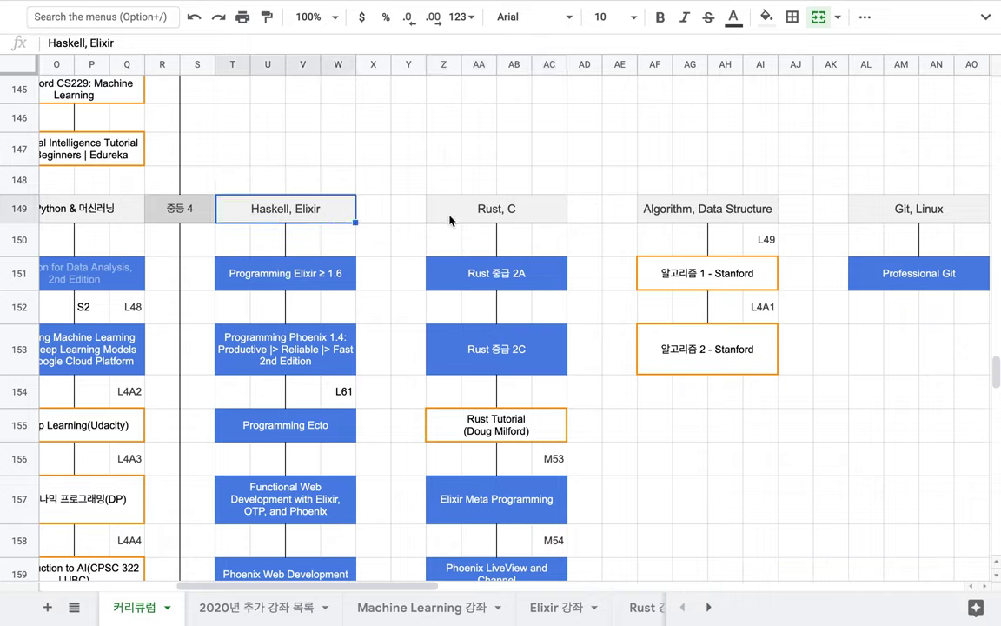
pyautogui.moveTo(450, 220); pyautogui.dragTo(324, 215)
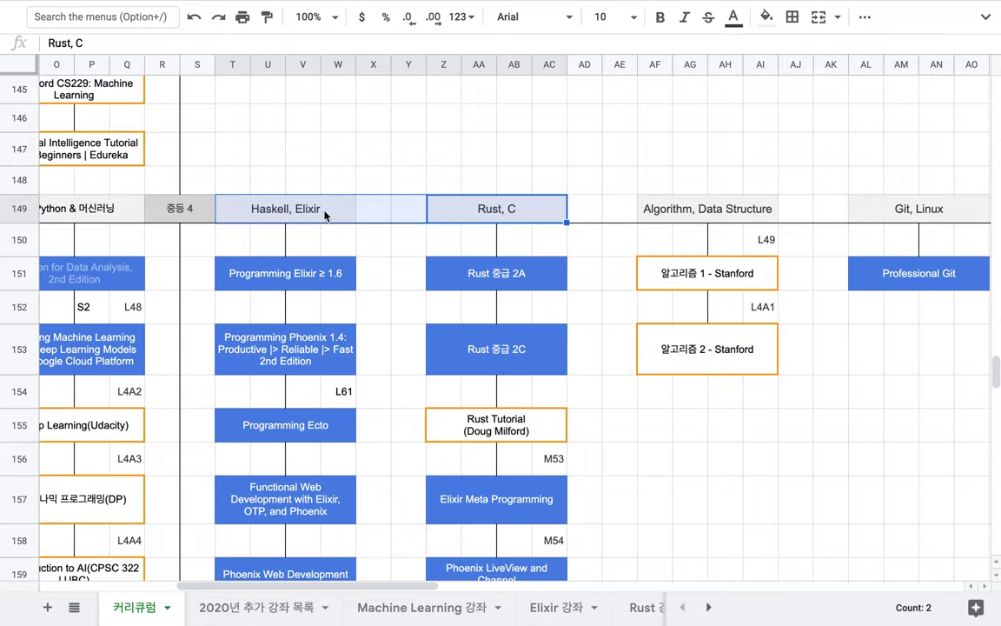
pyautogui.doubleClick(505, 216)
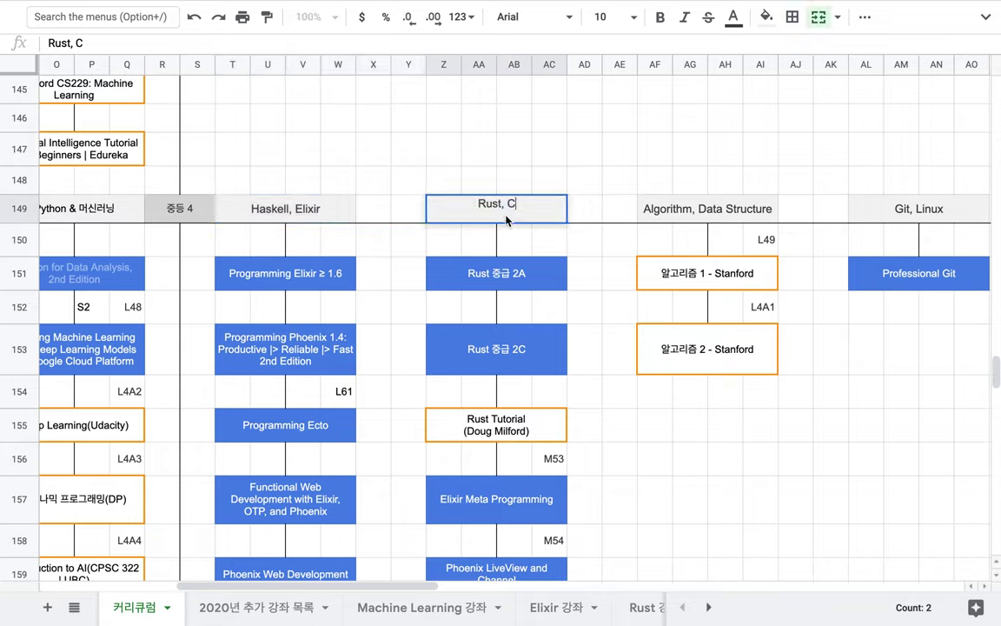
pyautogui.write(', 해ㅣ')
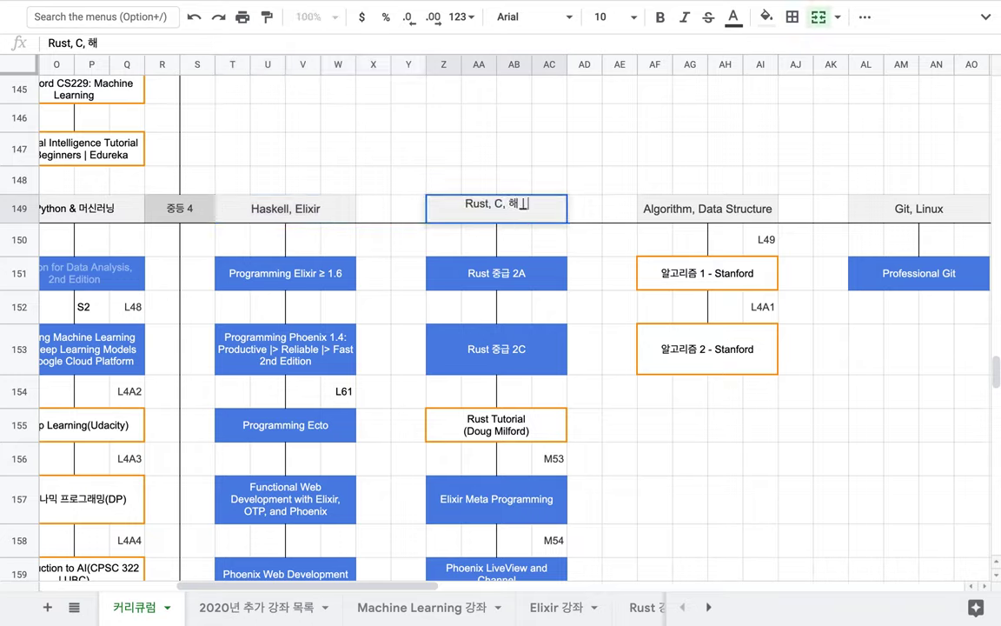
pyautogui.press('BackSpace')
pyautogui.press('BackSpace')
pyautogui.write('Go')
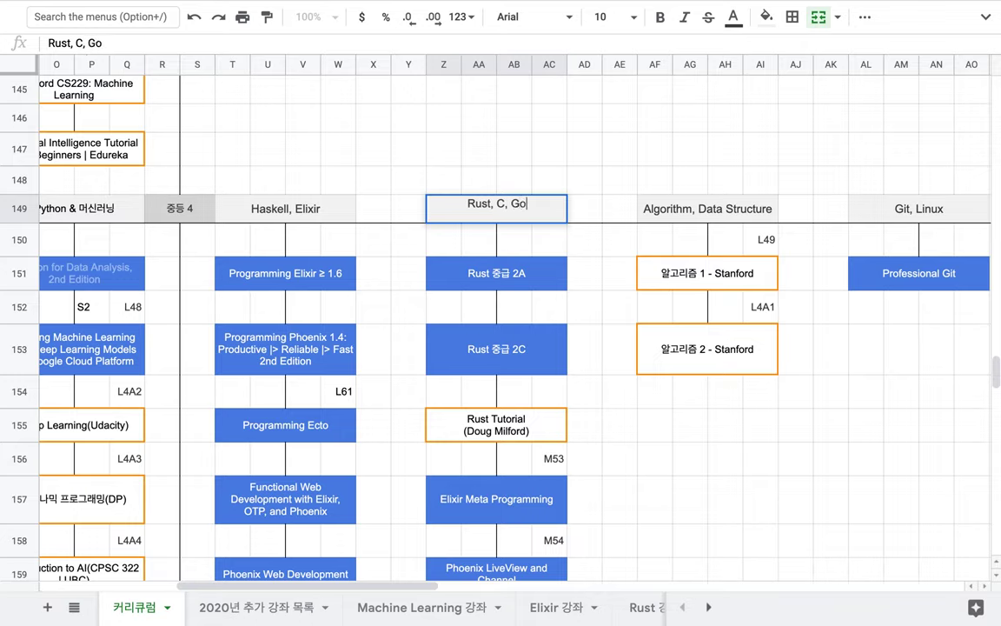
pyautogui.write('lang')
pyautogui.click(327, 210)
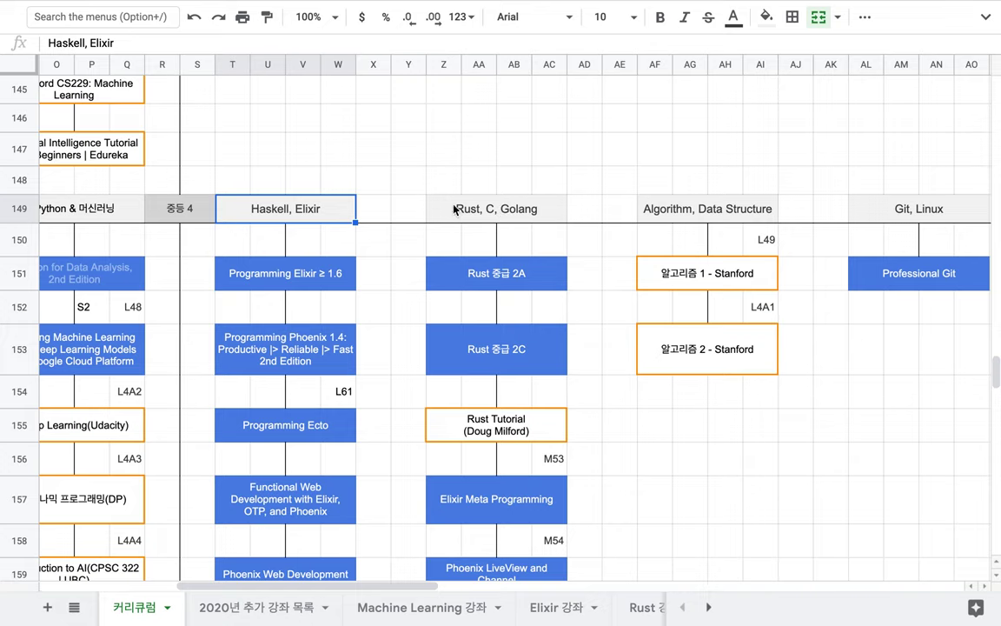
# - Review the subject headings in row 149 of the 중등 4 section, including Python & 머신러닝 and Algorithm, Data Structure
pyautogui.hscroll(-2, 312, 200)
pyautogui.click(176, 215)
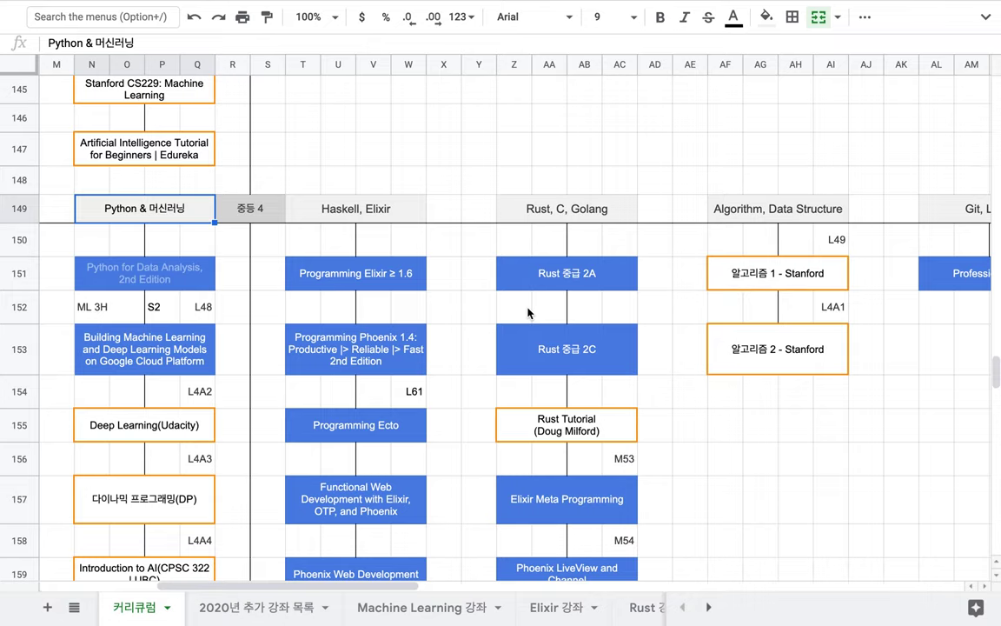
pyautogui.hscroll(7, 470, 260)
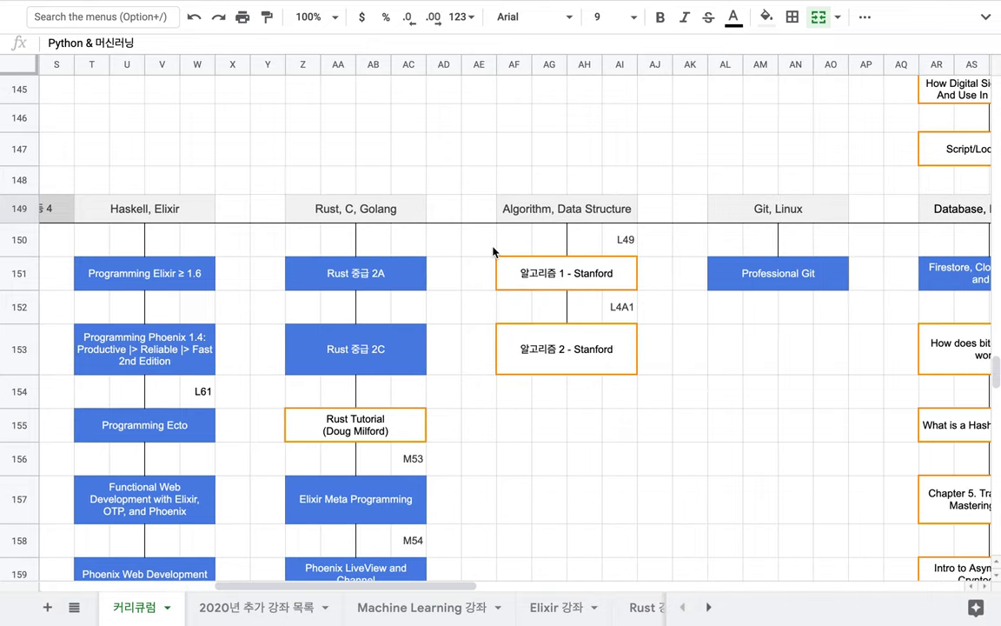
pyautogui.click(536, 219)
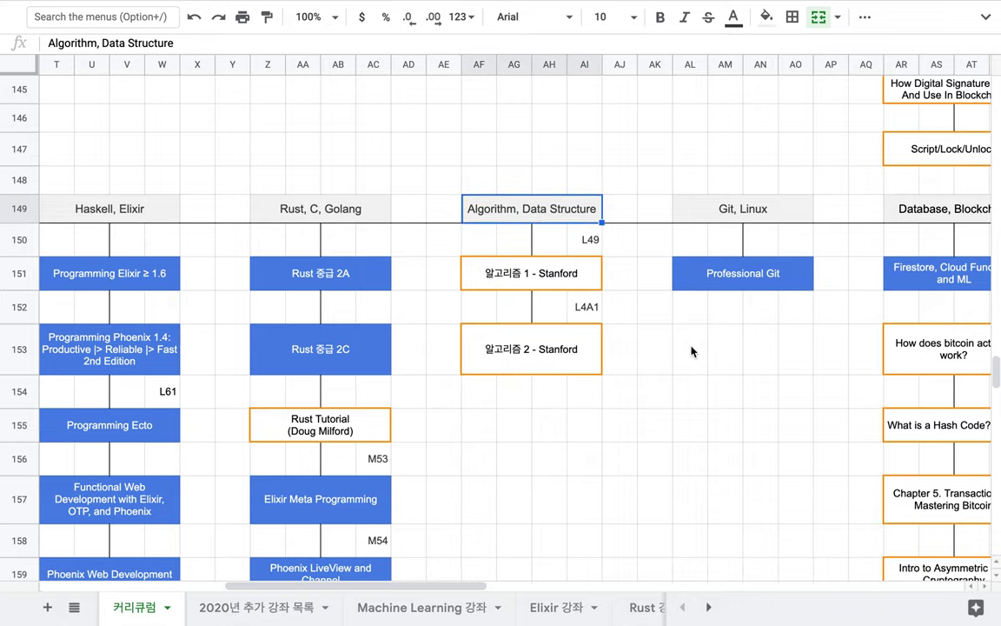
pyautogui.hscroll(3, 691, 351)
pyautogui.hscroll(-8, 691, 351)
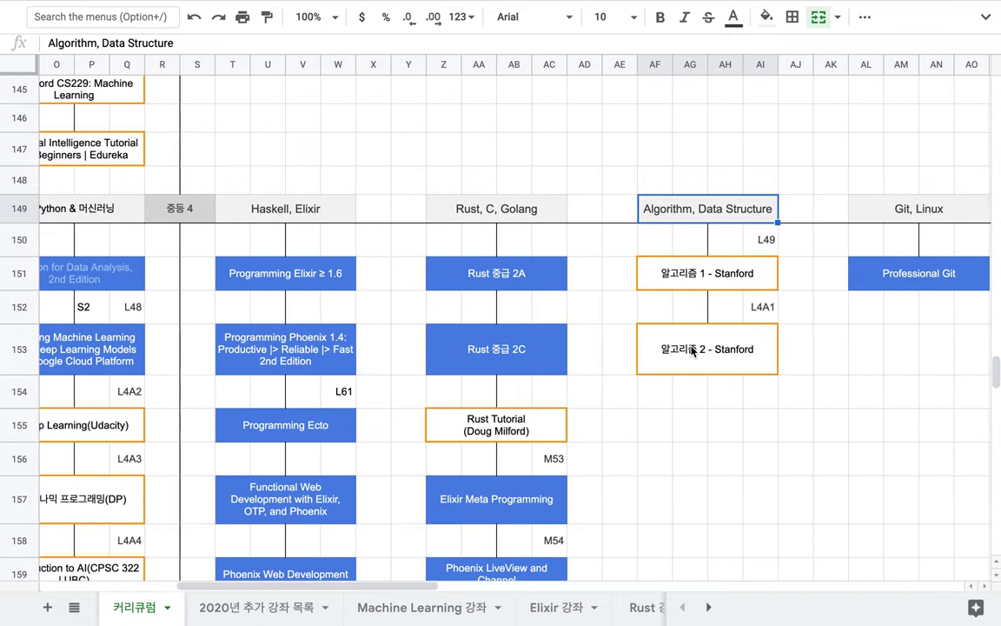
pyautogui.hscroll(-1, 691, 351)
# - Go through the 대학 1~2 section's university headings in row 167: Berkeley, MIT, Harvard and Stanford
pyautogui.scroll(-6, 691, 351)
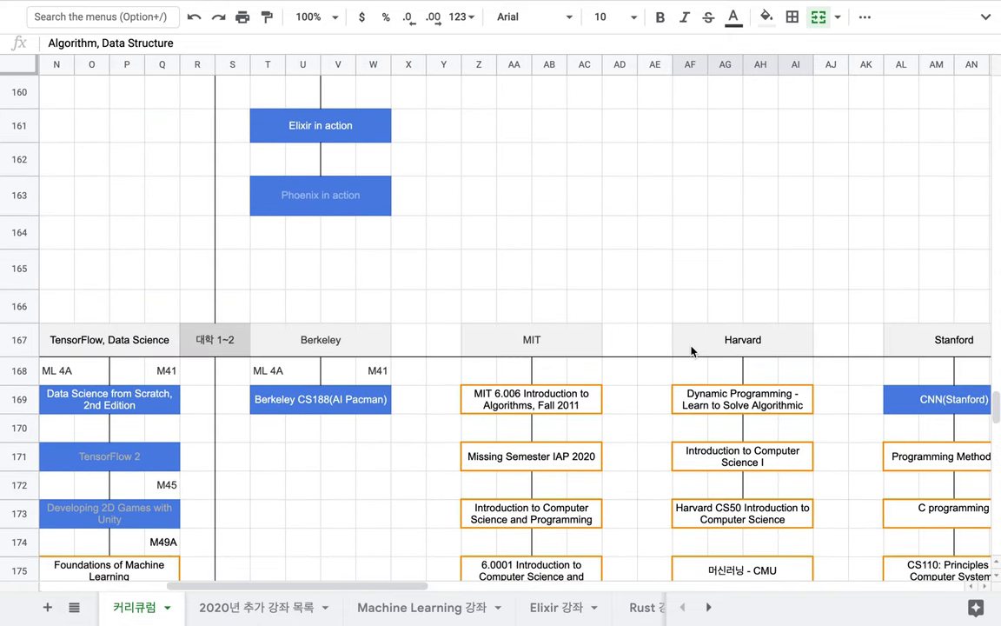
pyautogui.scroll(-5, 691, 351)
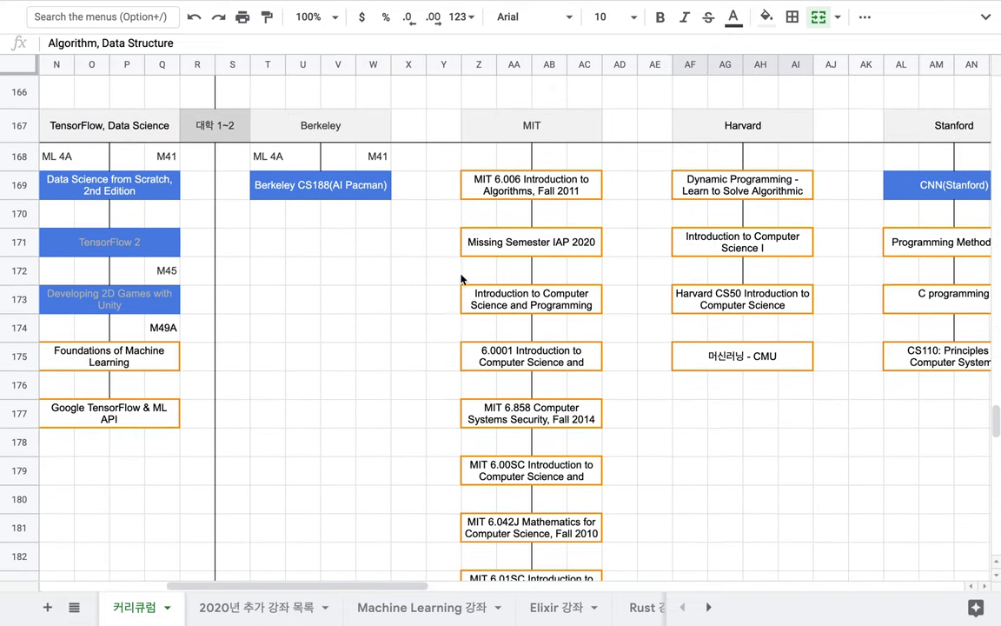
pyautogui.click(215, 127)
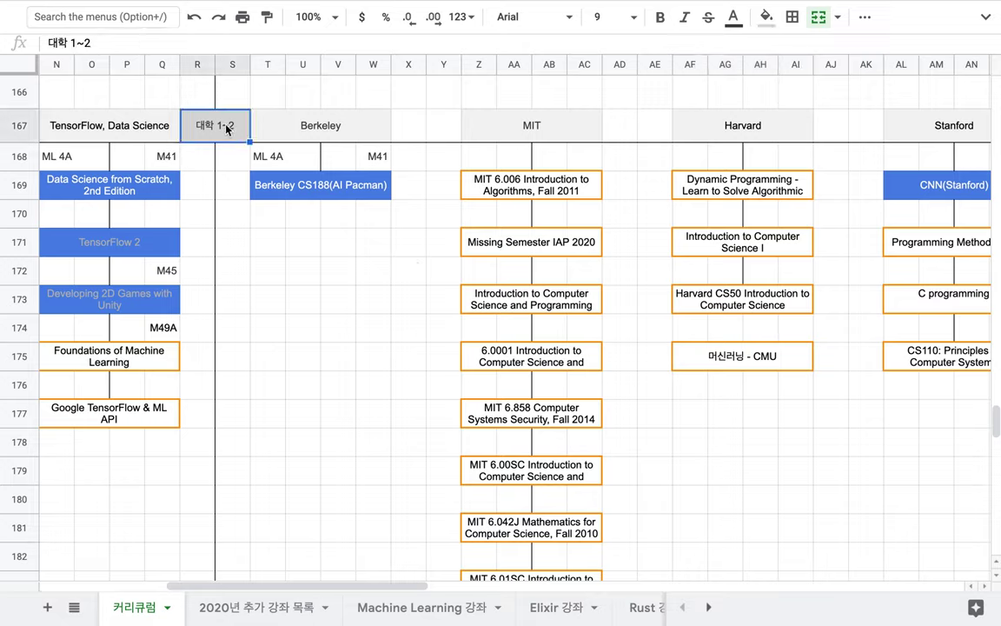
pyautogui.click(308, 130)
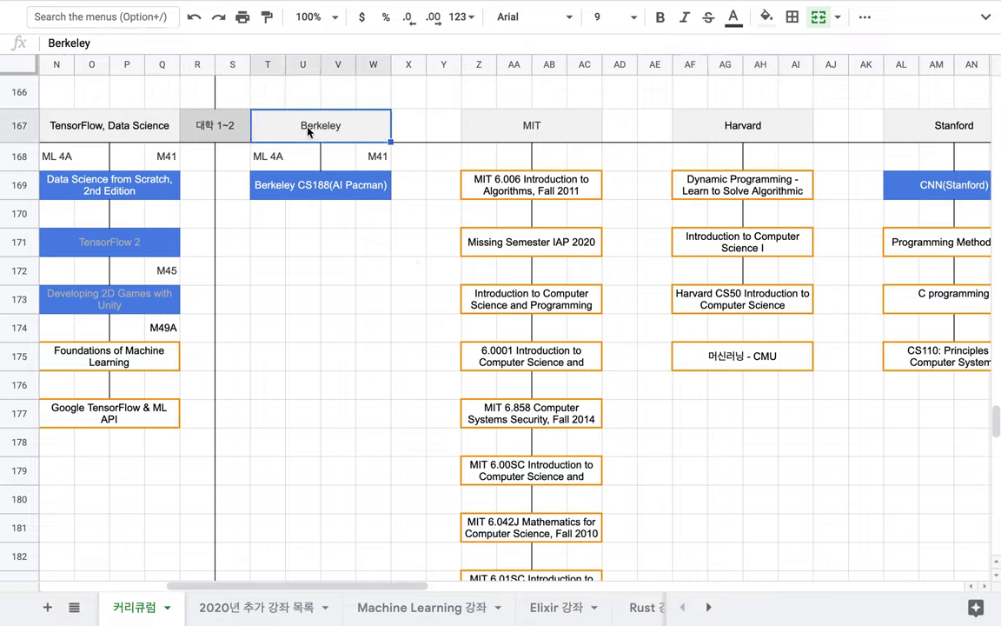
pyautogui.click(513, 127)
pyautogui.click(731, 128)
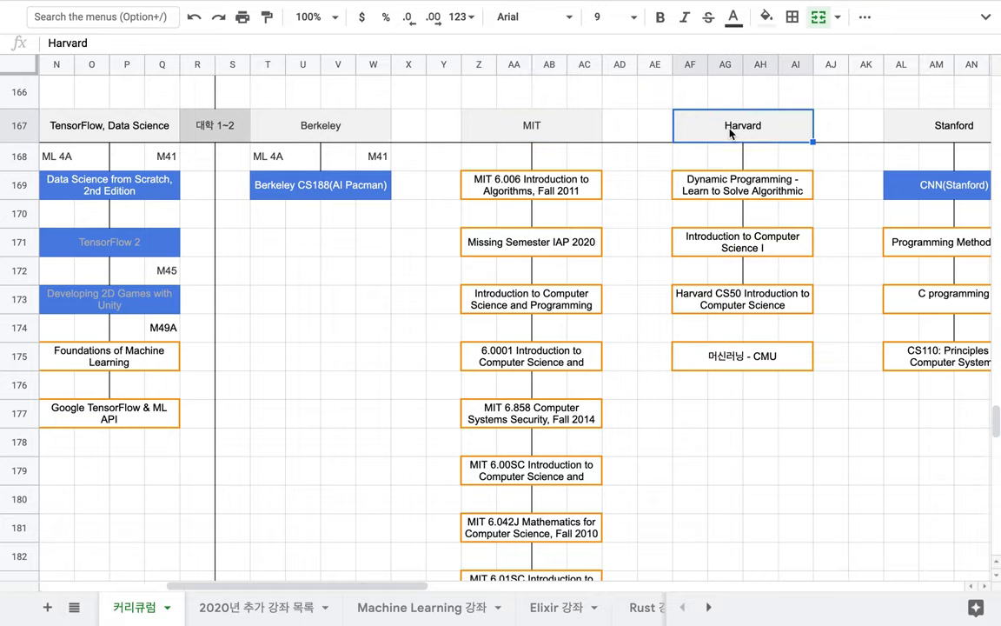
pyautogui.click(916, 139)
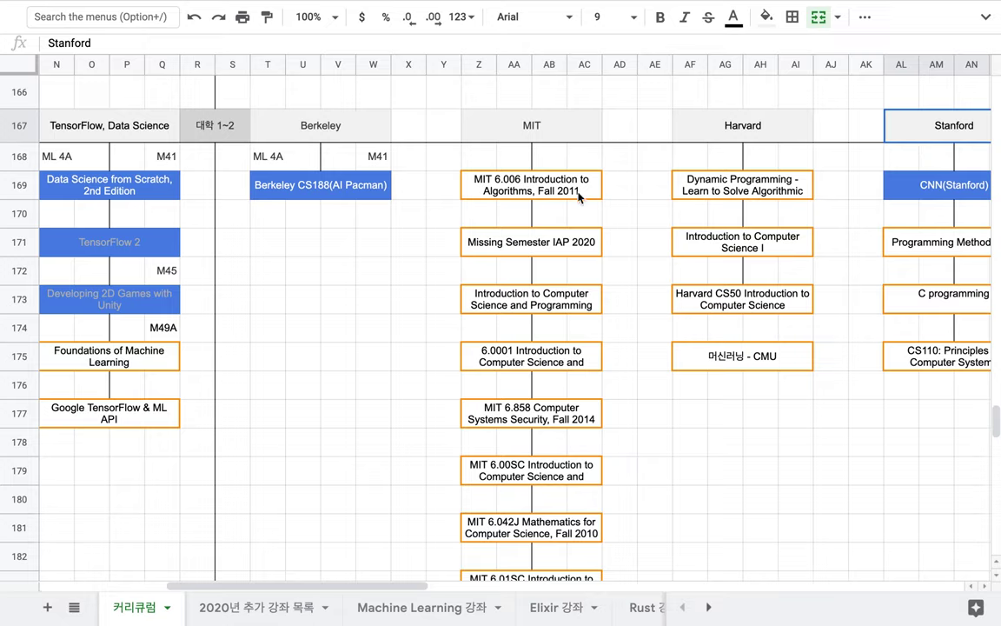
# - Look through the courses listed under MIT, from MIT 6.006 Introduction to Algorithms down to Machine Learning Course MIT
pyautogui.click(521, 178)
pyautogui.click(538, 244)
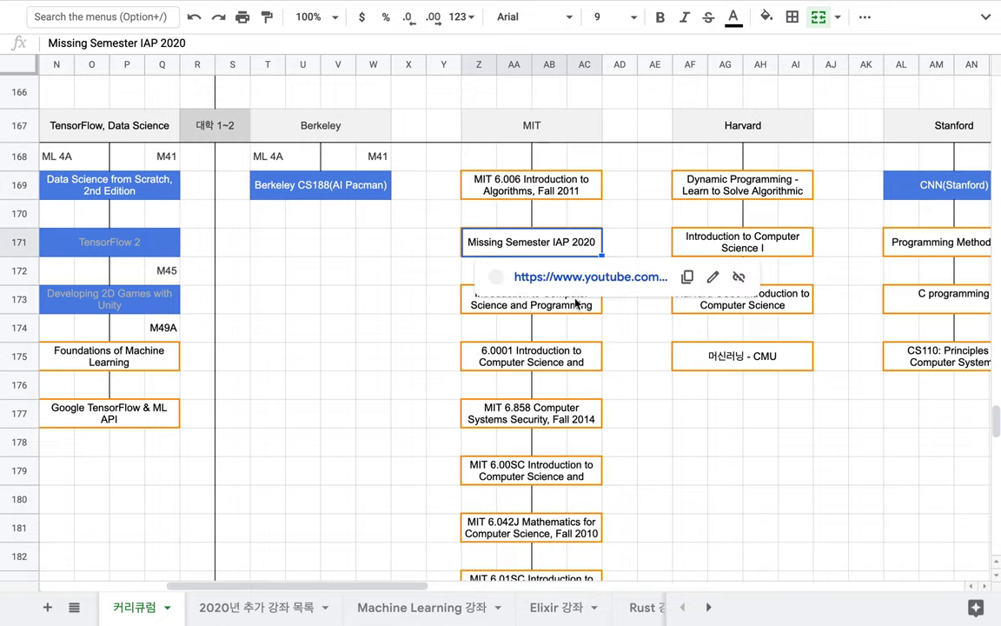
pyautogui.click(520, 297)
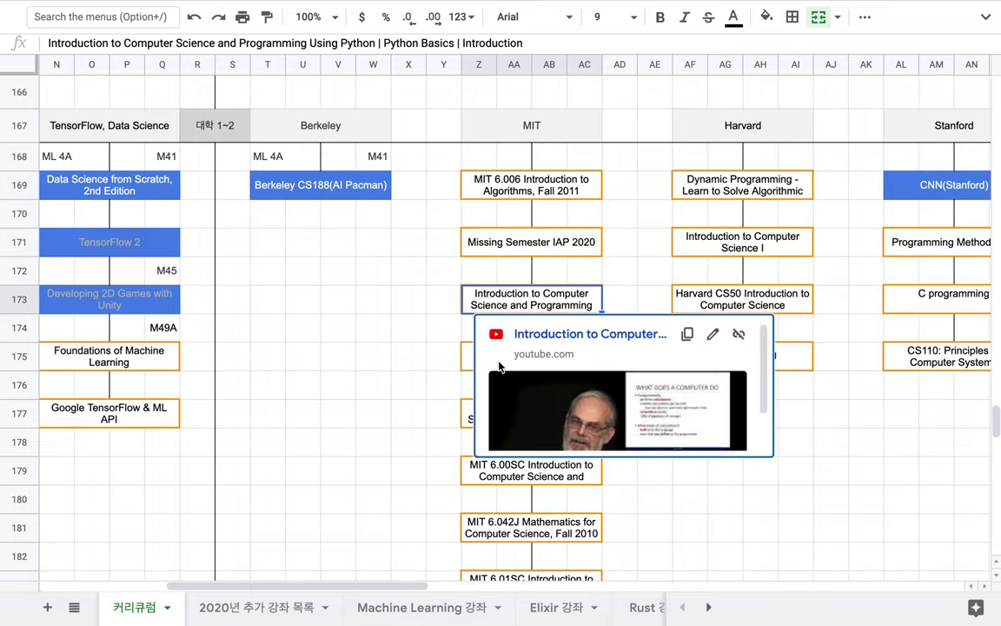
pyautogui.scroll(-5, 517, 415)
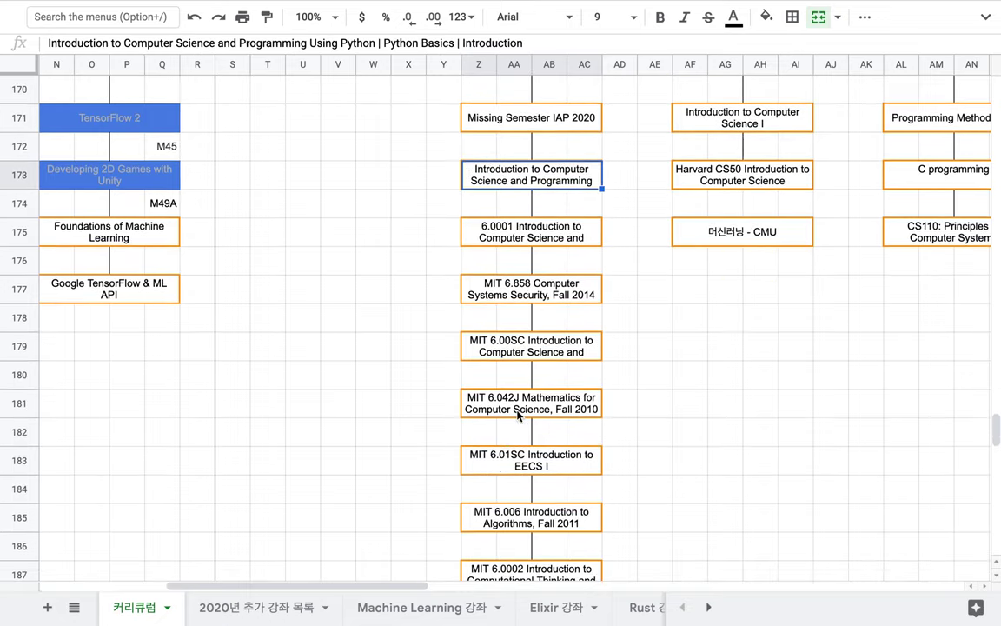
pyautogui.scroll(-3, 518, 414)
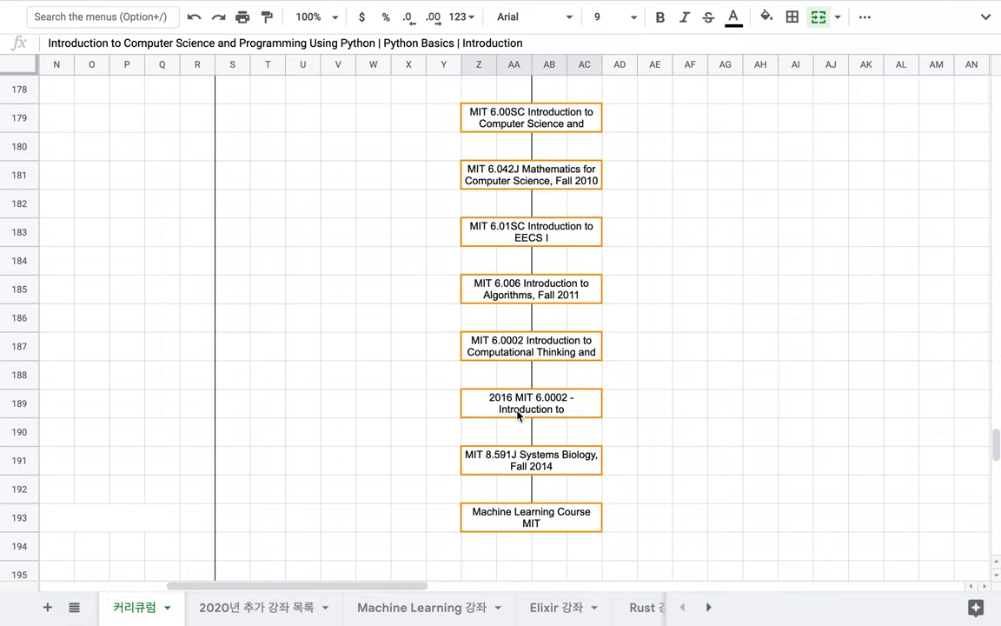
pyautogui.scroll(10, 518, 415)
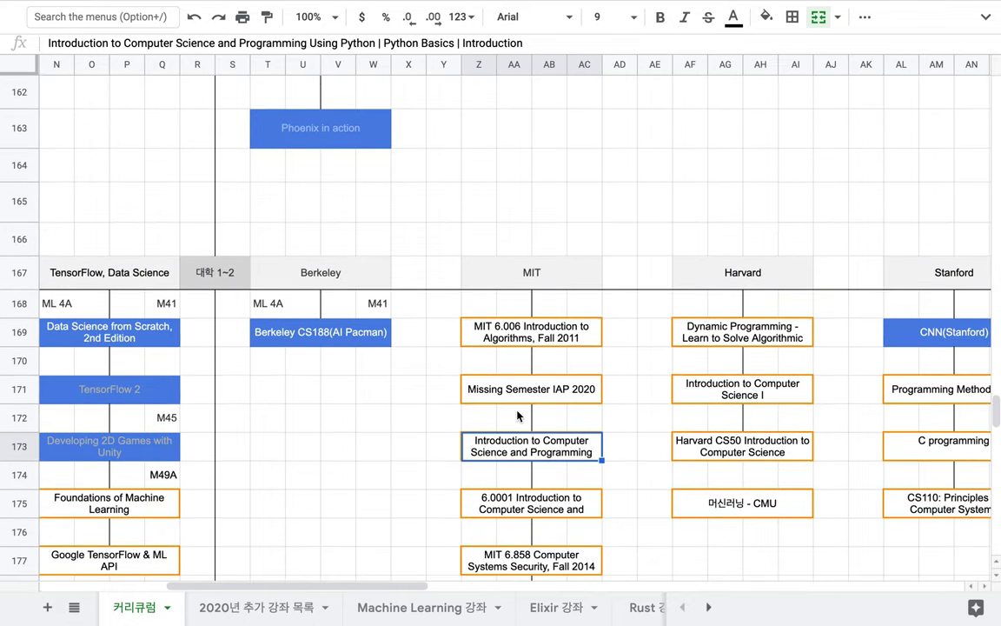
# - Examine the remaining 대학 1~2 columns, including Yale, CMU with the area below it, 기타, and TensorFlow, Data Science
pyautogui.hscroll(3, 518, 415)
pyautogui.hscroll(8, 518, 415)
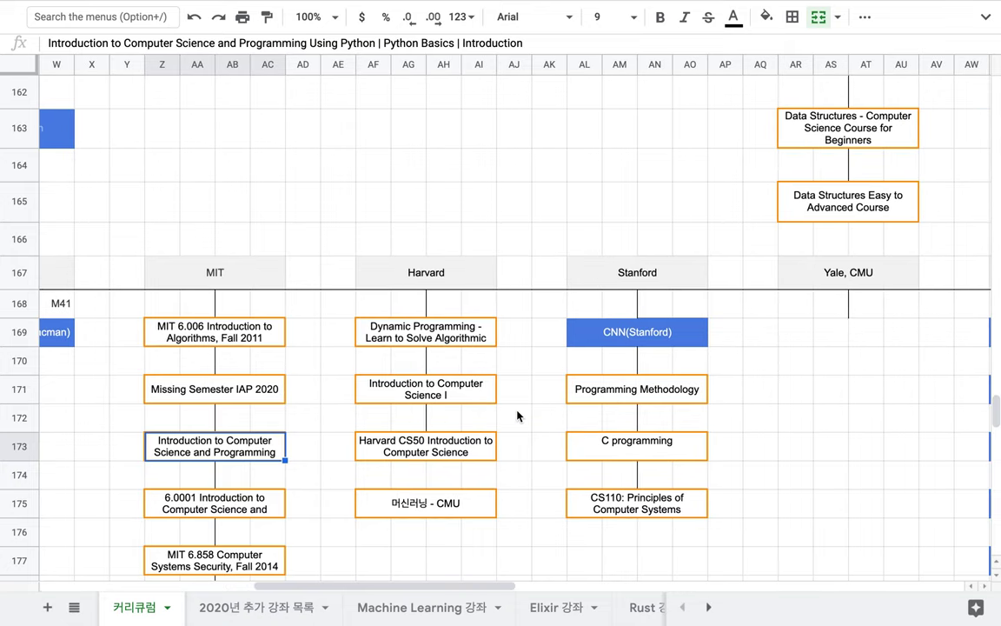
pyautogui.click(810, 270)
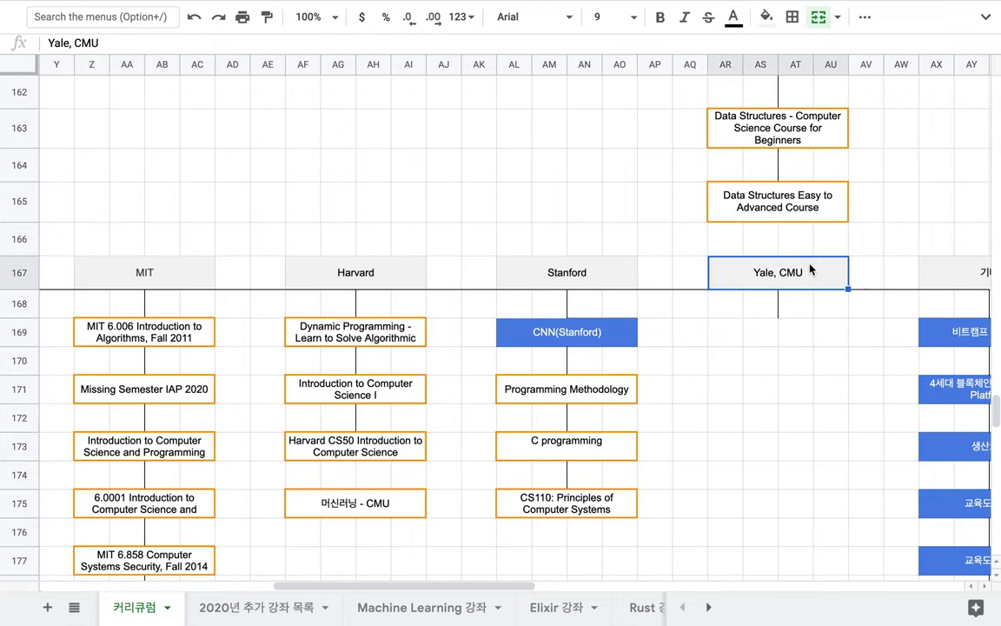
pyautogui.moveTo(726, 331); pyautogui.dragTo(828, 423)
pyautogui.hscroll(8, 799, 418)
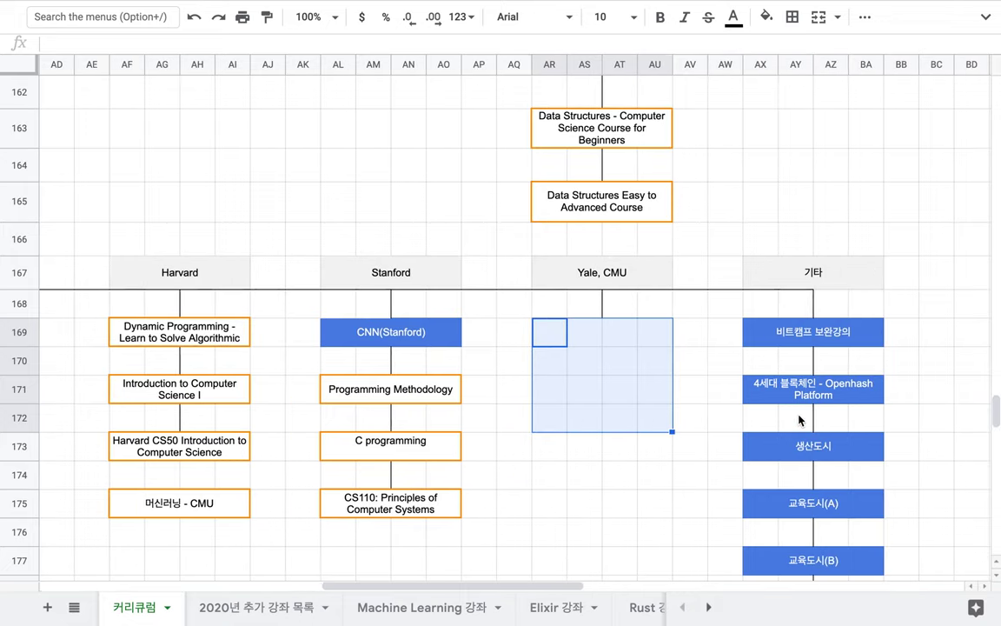
pyautogui.scroll(-3, 739, 381)
pyautogui.hscroll(-5, 739, 381)
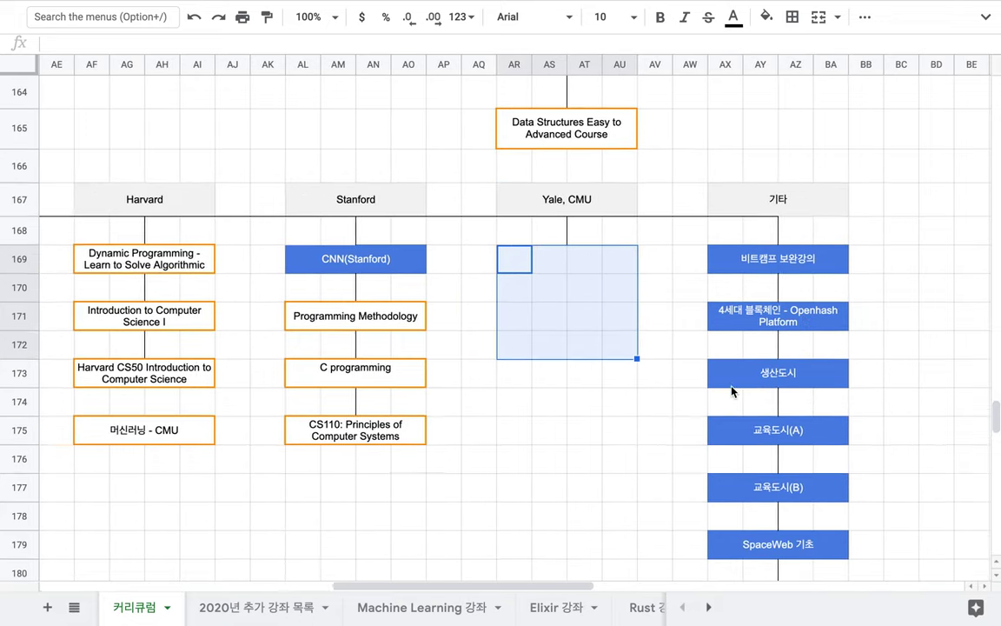
pyautogui.hscroll(-10, 732, 392)
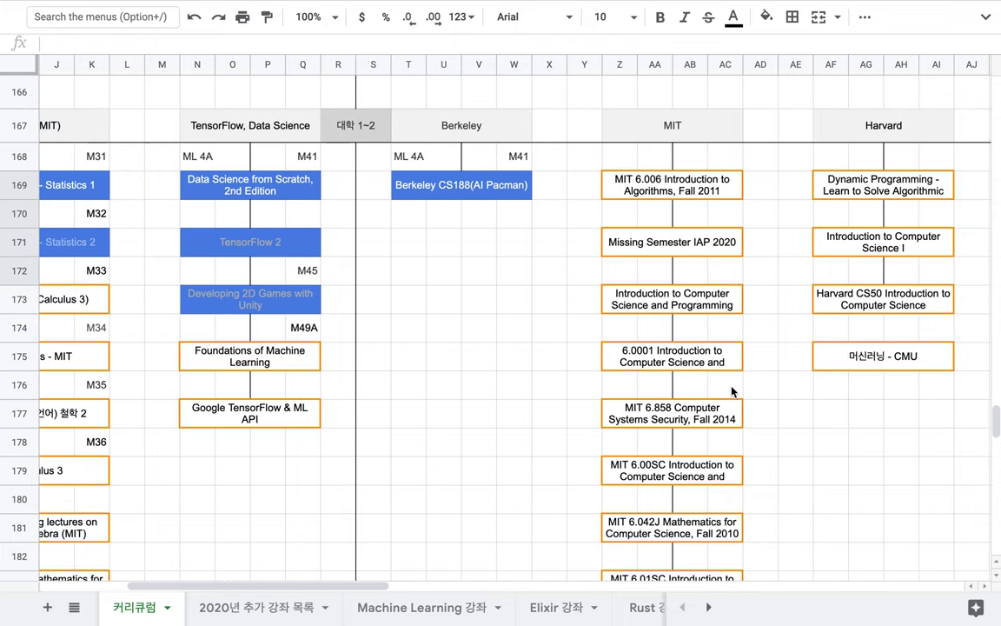
pyautogui.click(387, 121)
pyautogui.click(296, 137)
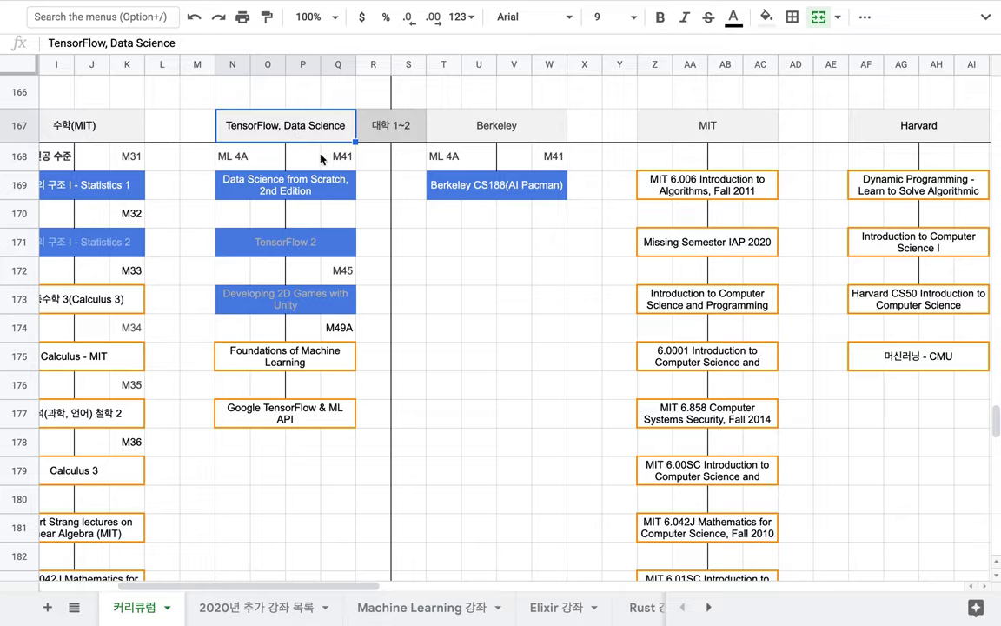
# - Review the 대학 3~4 section's courses and its coding practice block "코딩 실습: 표준여권 프로젝트 (2021-01)"
pyautogui.scroll(-10, 421, 243)
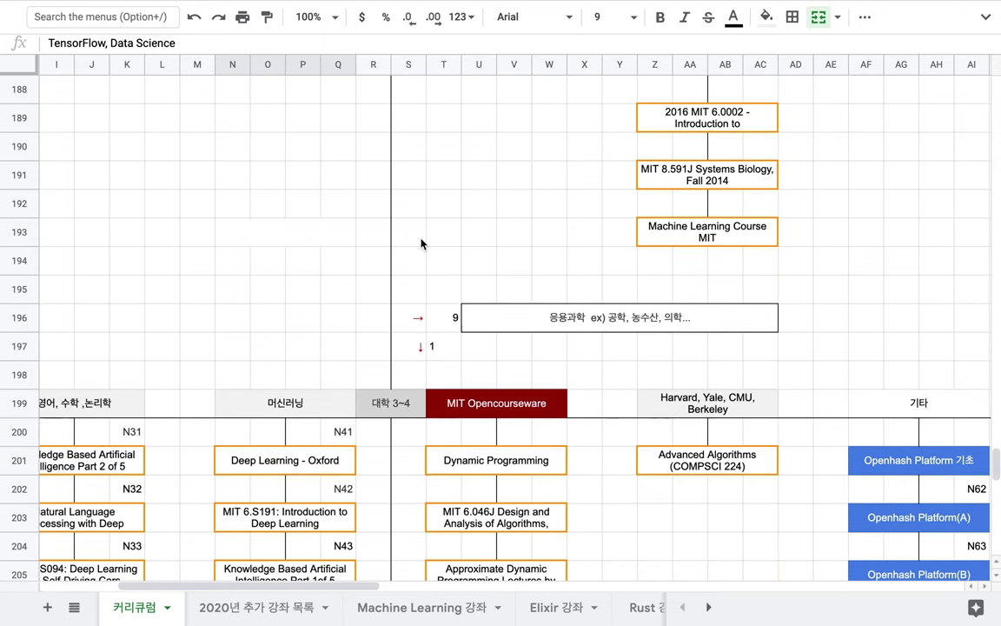
pyautogui.scroll(-3, 422, 244)
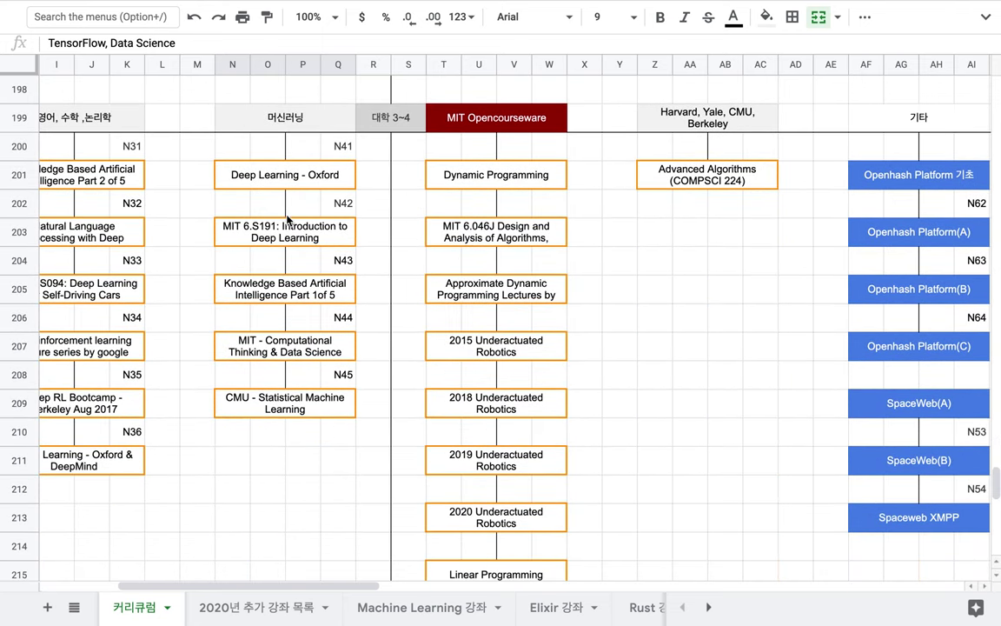
pyautogui.moveTo(267, 202); pyautogui.dragTo(590, 399)
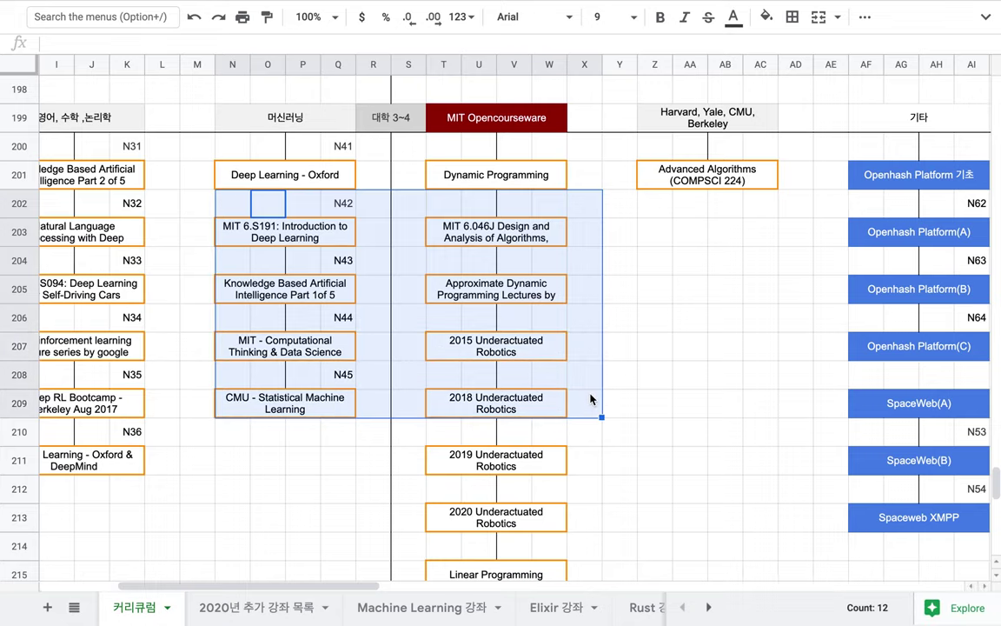
pyautogui.hscroll(2, 590, 399)
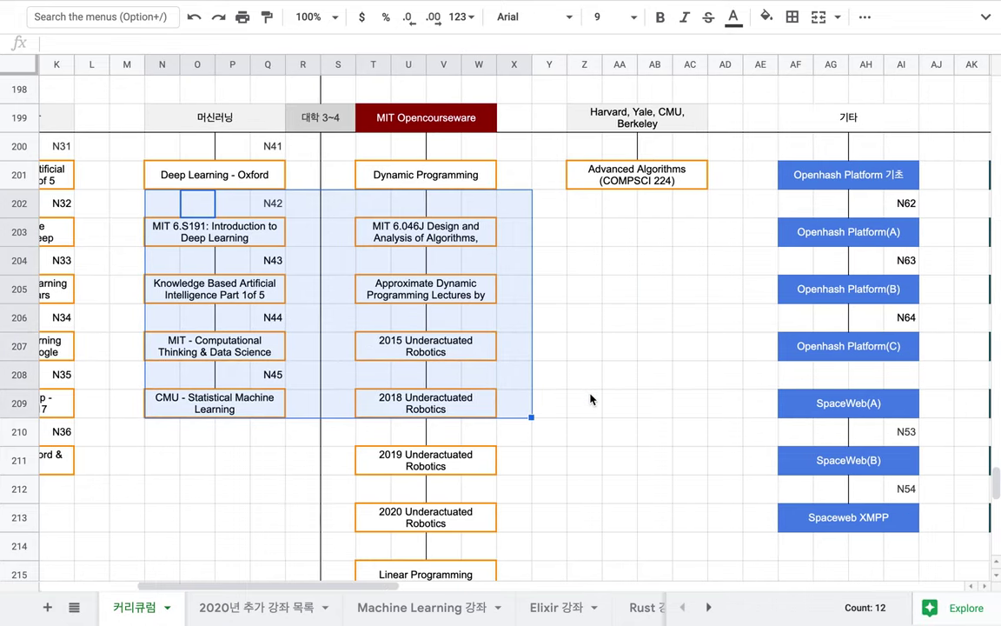
pyautogui.hscroll(10, 590, 399)
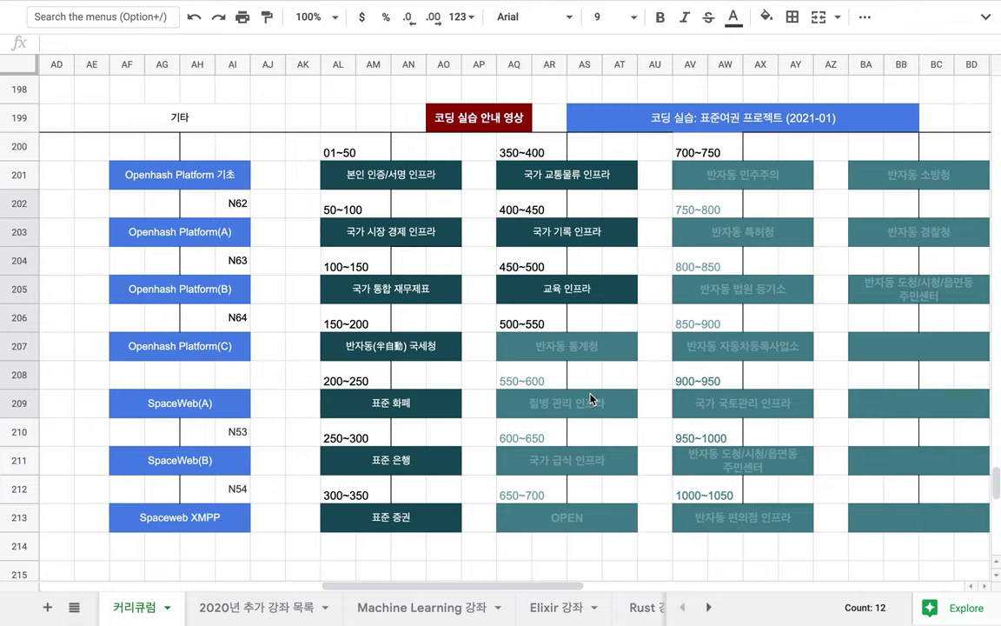
pyautogui.hscroll(1, 590, 399)
pyautogui.click(737, 126)
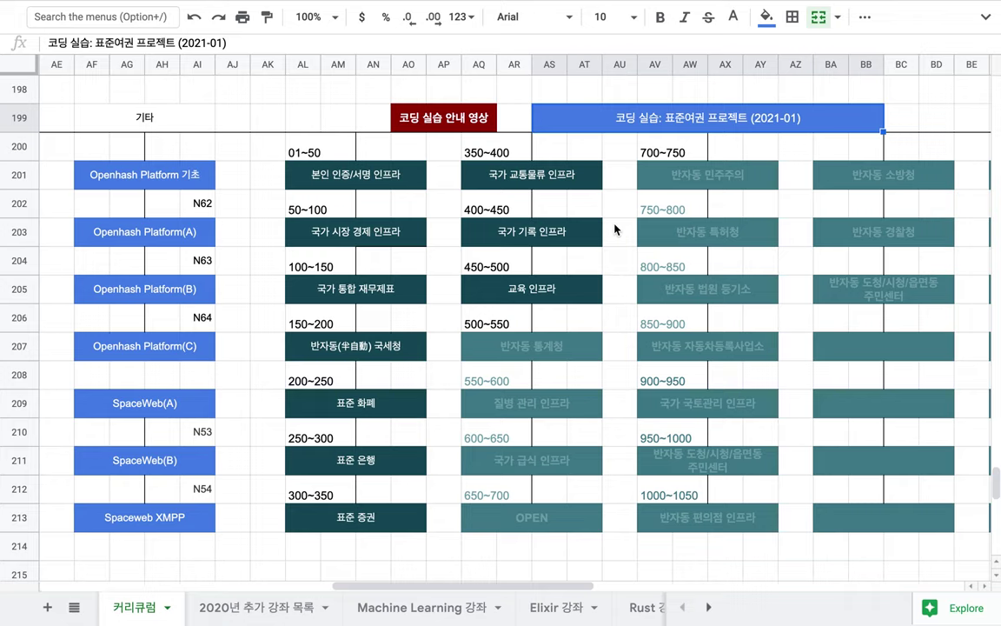
# - Return to the MIT course list in the 대학 1~2 section
pyautogui.scroll(5, 614, 230)
pyautogui.hscroll(-3, 615, 230)
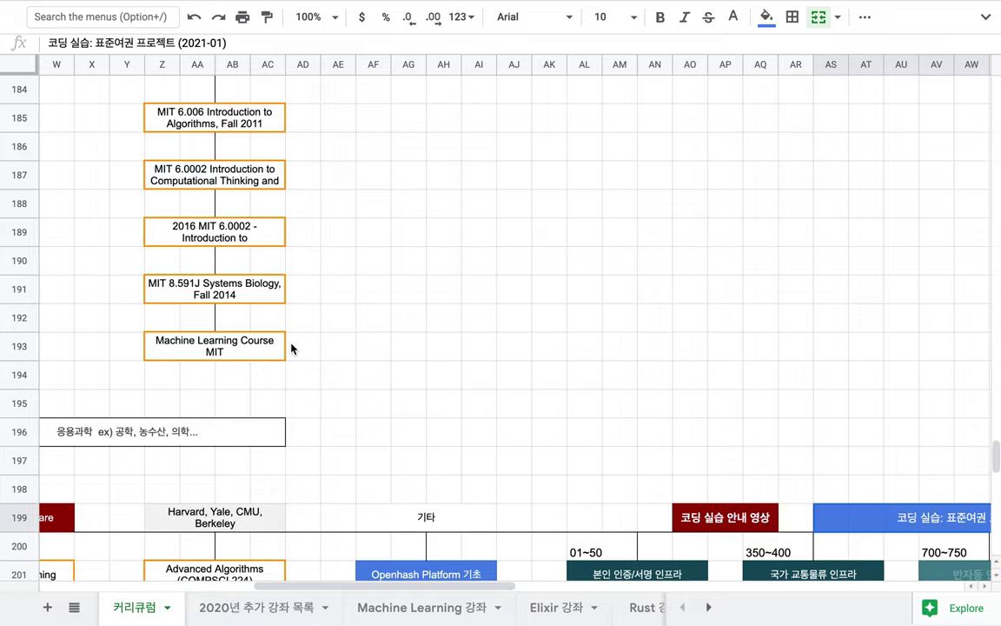
pyautogui.scroll(-2, 291, 347)
pyautogui.scroll(6, 291, 347)
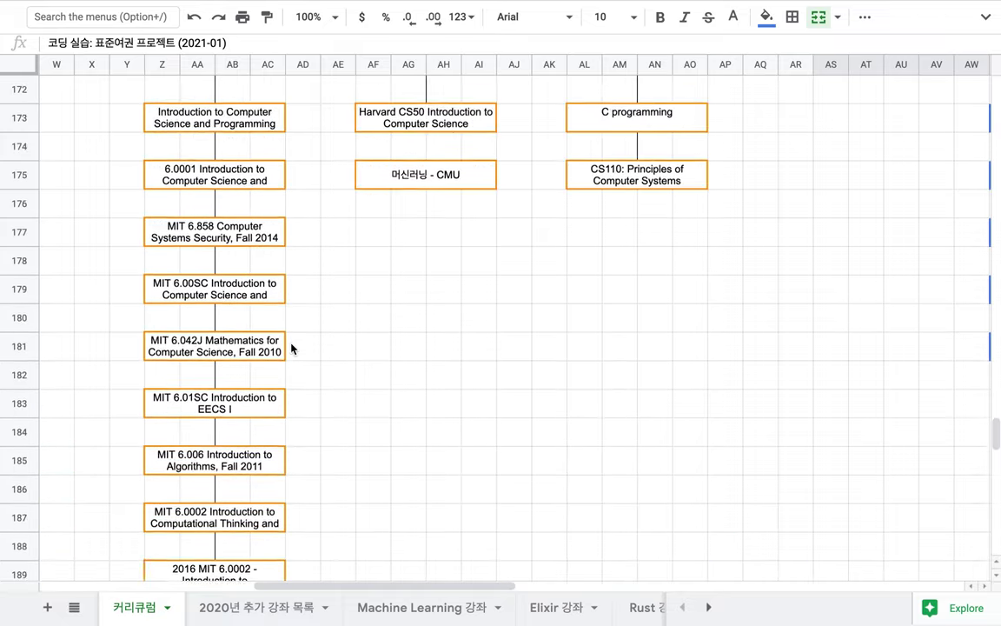
# - Look back over the MIT, Harvard and Stanford columns and the Rust, C, Golang and Algorithm, Data Structure columns above them
pyautogui.scroll(4, 291, 347)
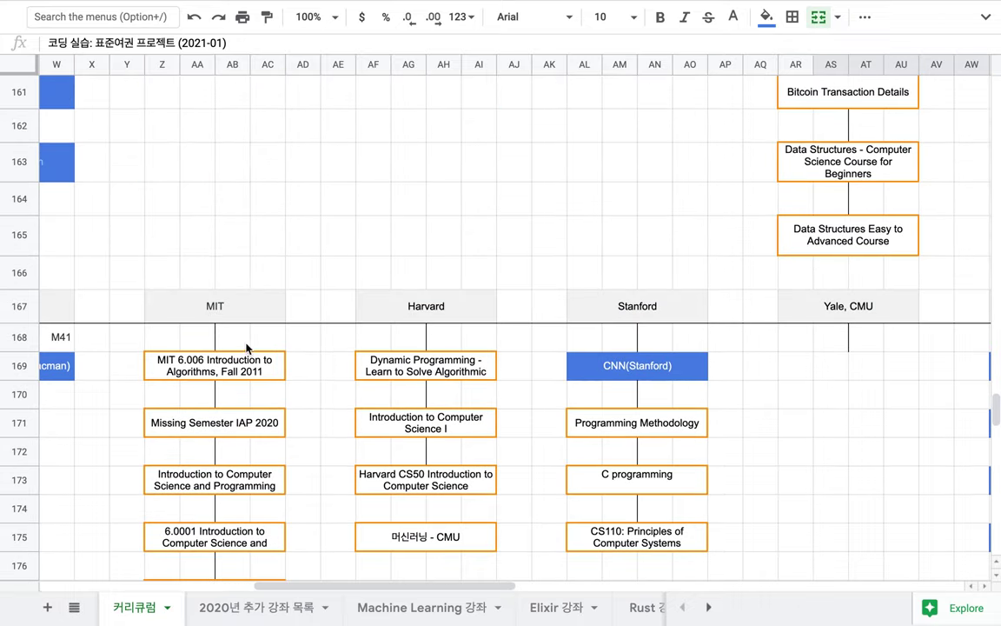
pyautogui.scroll(3, 358, 279)
pyautogui.scroll(2, 357, 279)
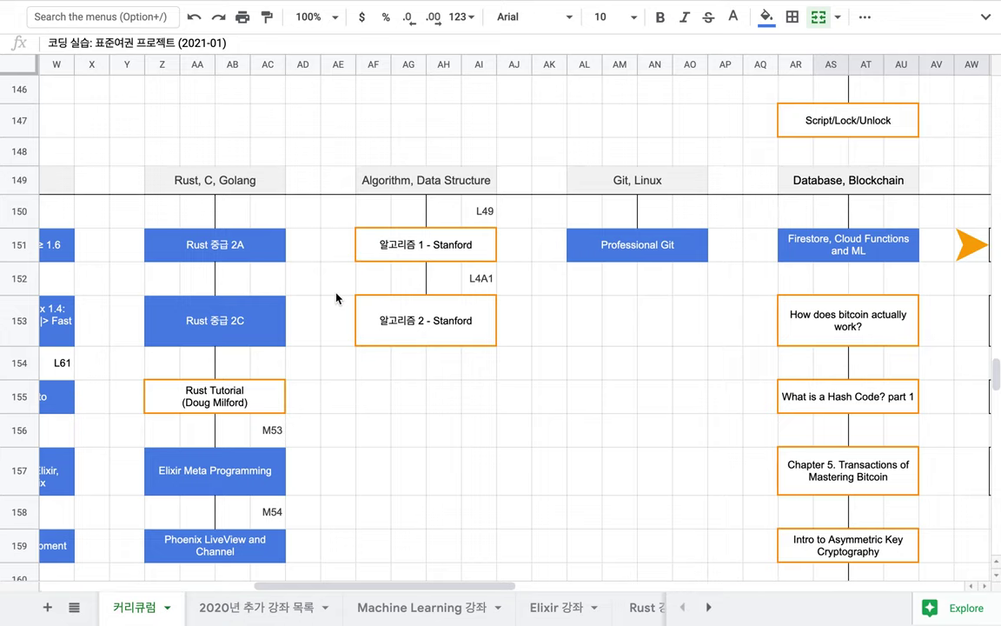
pyautogui.scroll(-10, 337, 298)
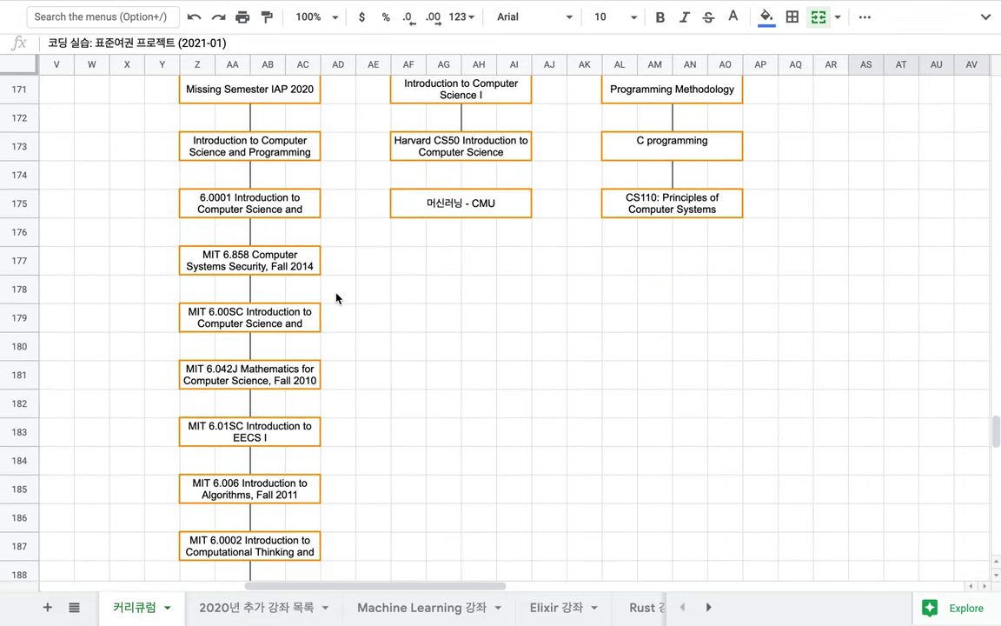
# - Survey the 대학 3~4 section from the 머신러닝 and MIT Opencourseware columns across to the coding practice block
pyautogui.scroll(-6, 336, 298)
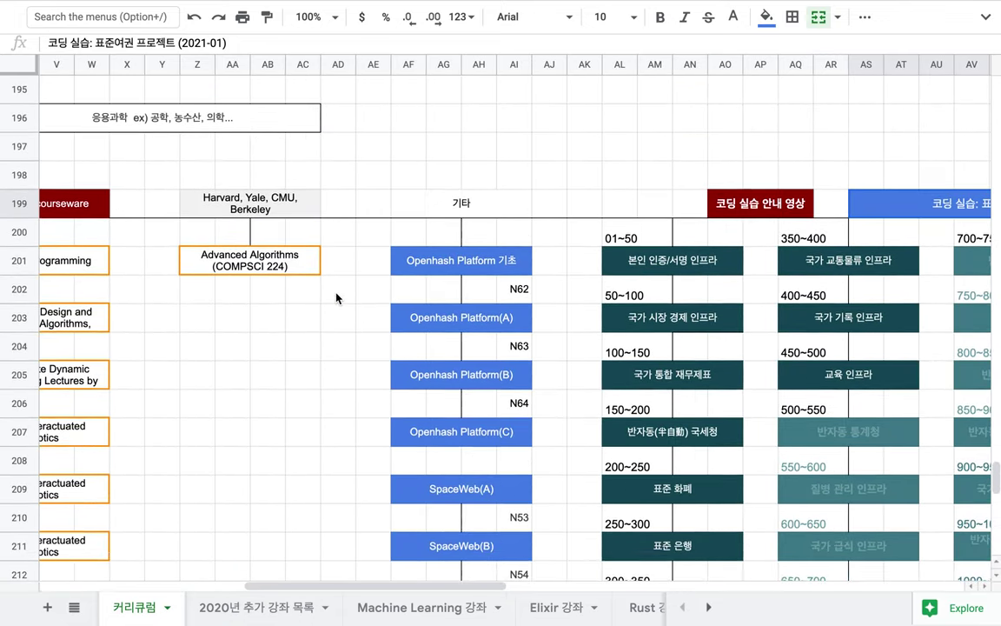
pyautogui.hscroll(-10, 336, 298)
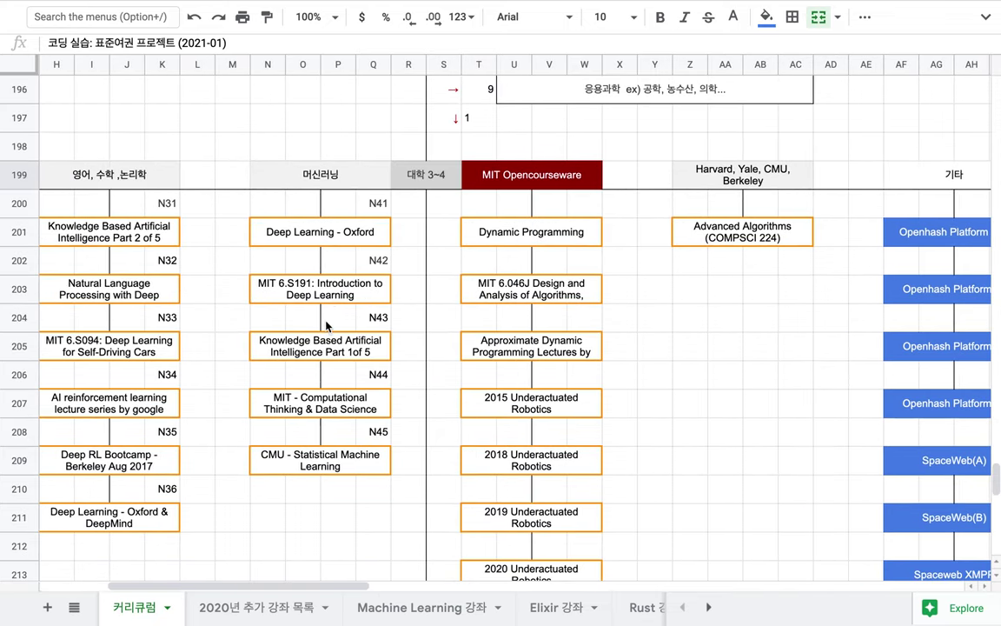
pyautogui.hscroll(10, 326, 326)
pyautogui.hscroll(5, 326, 326)
pyautogui.hscroll(2, 326, 326)
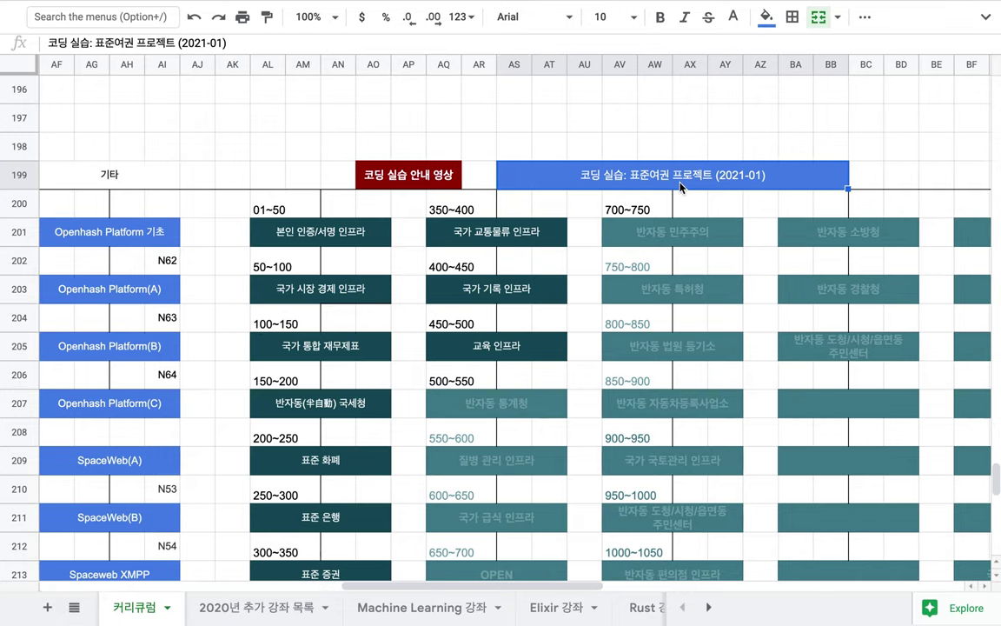
# - Examine the coding practice block's entries, including 본인 인증/서명 인프라 and 반자동 민주주의
pyautogui.moveTo(430, 171)
pyautogui.moveTo(331, 247)
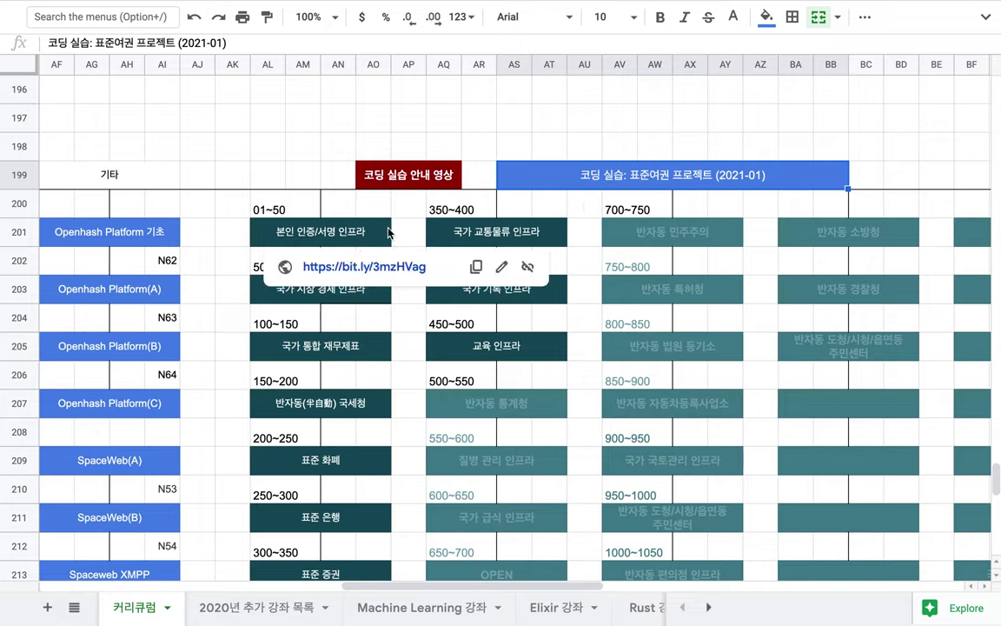
pyautogui.click(388, 233)
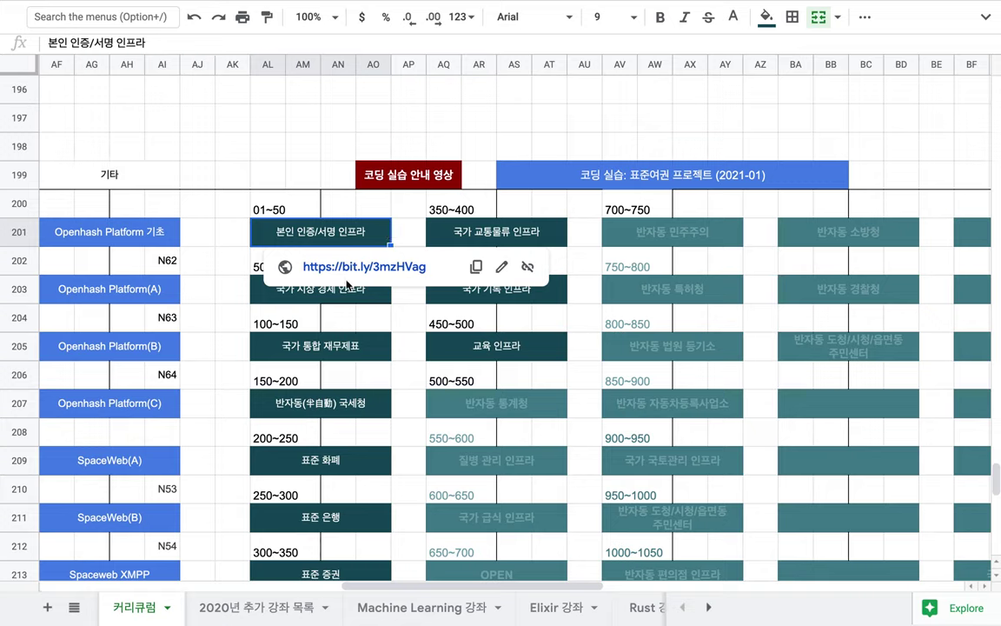
pyautogui.moveTo(349, 302)
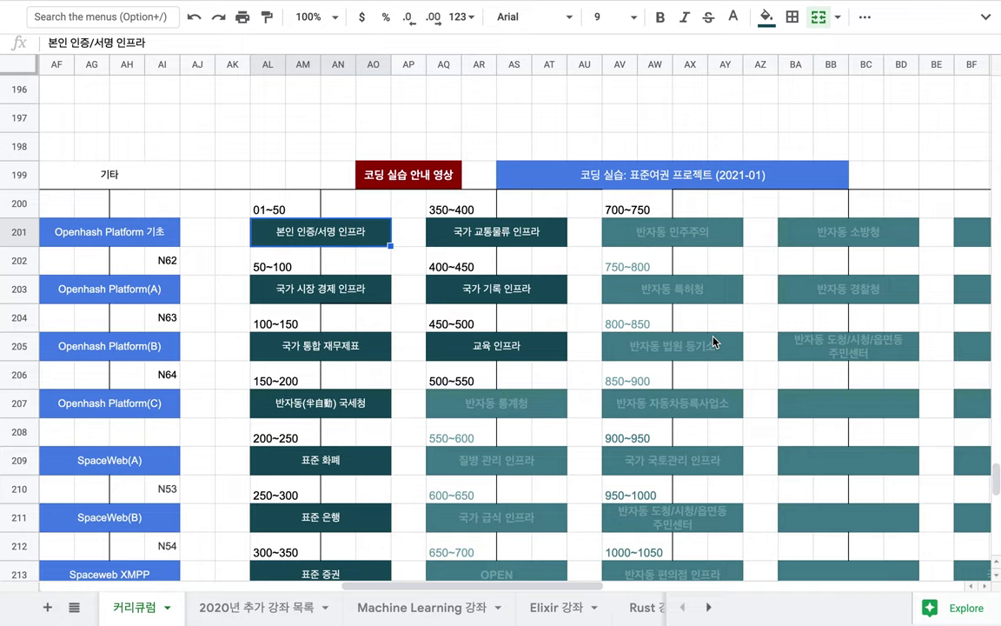
pyautogui.click(723, 244)
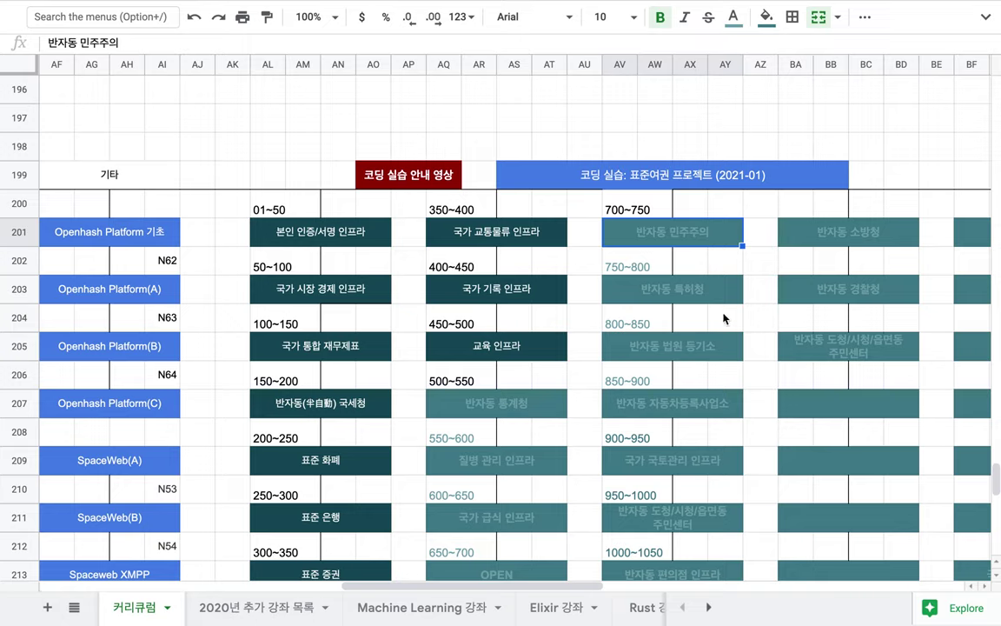
# - Merge cells AL199:AM199 above the 01~50 label and enter the heading "Episodes"
pyautogui.click(285, 212)
pyautogui.moveTo(277, 177); pyautogui.dragTo(313, 174)
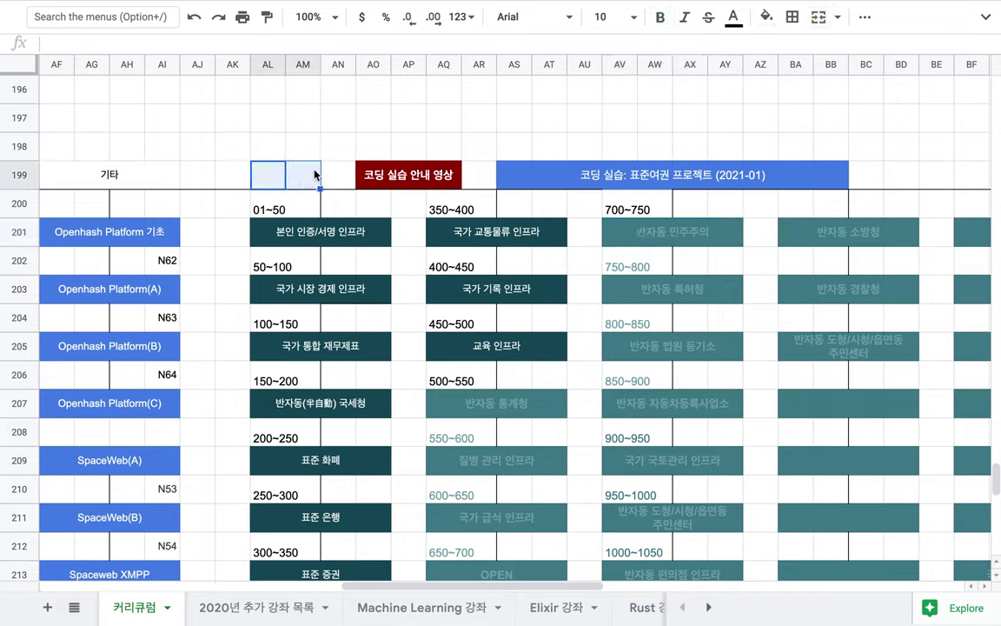
pyautogui.click(818, 16)
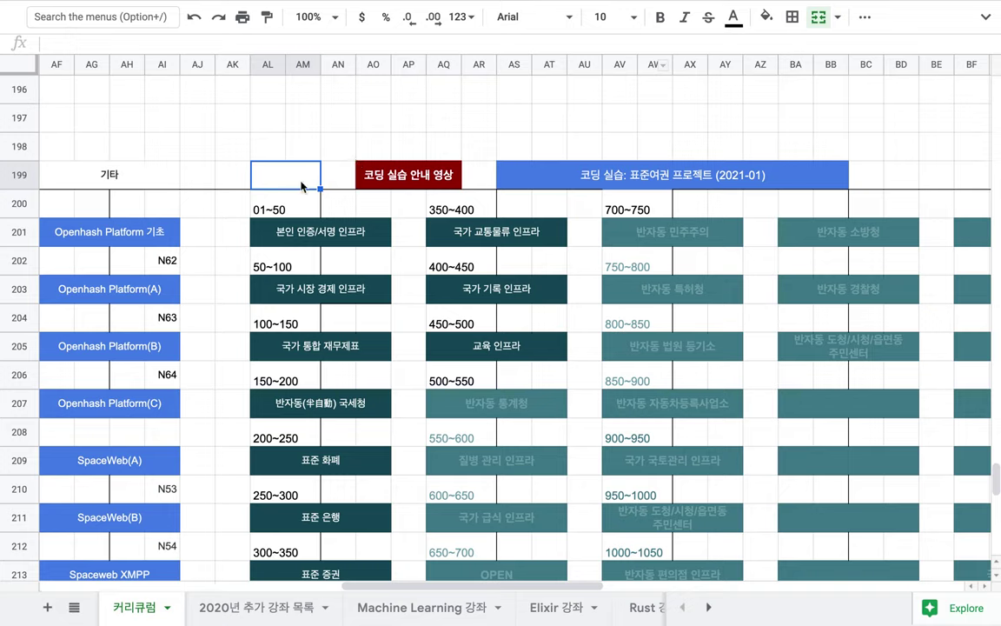
pyautogui.write('에')
pyautogui.press('BackSpace')
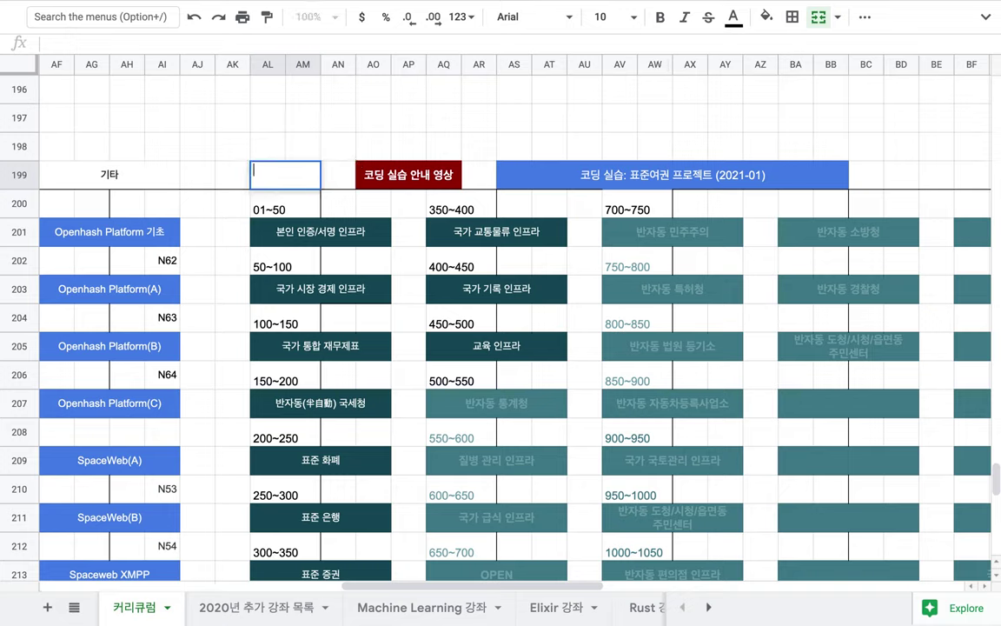
pyautogui.write('Episodes')
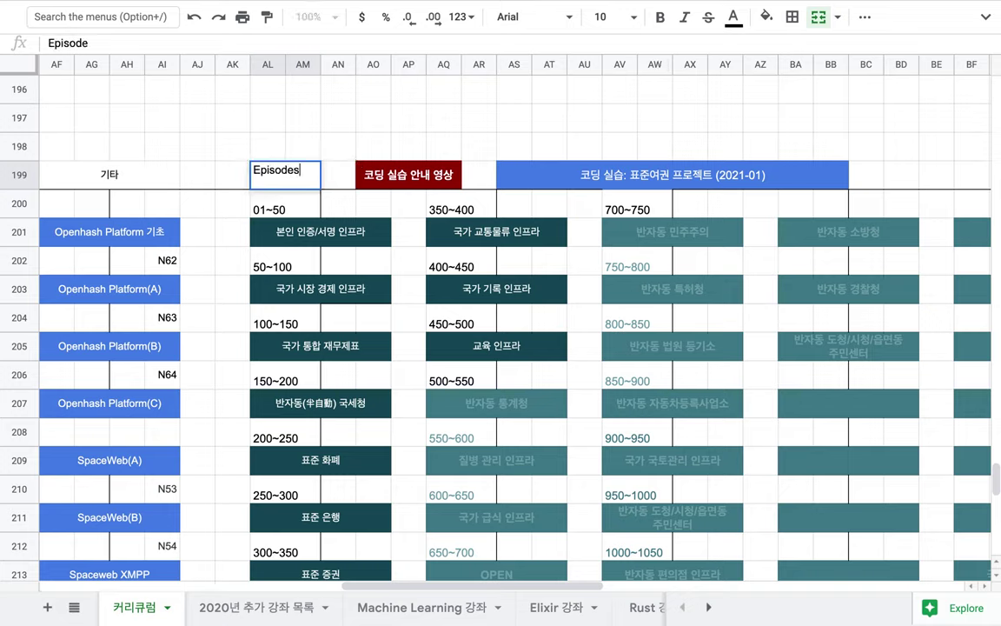
pyautogui.click(296, 211)
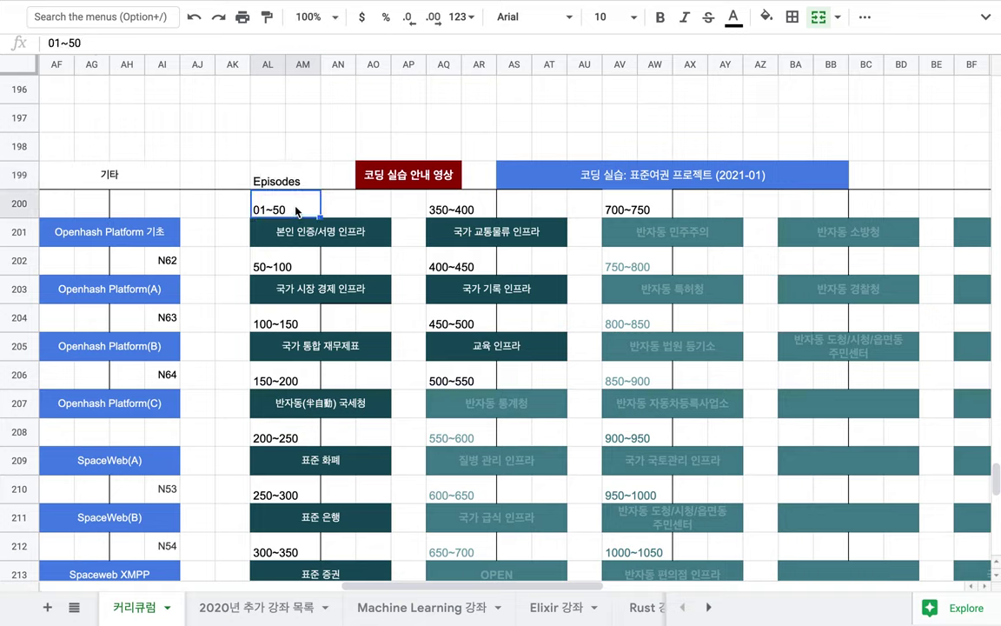
# - Check the links attached to the 본인 인증/서명 인프라 and 국가 교통물류 인프라 entries
pyautogui.click(342, 241)
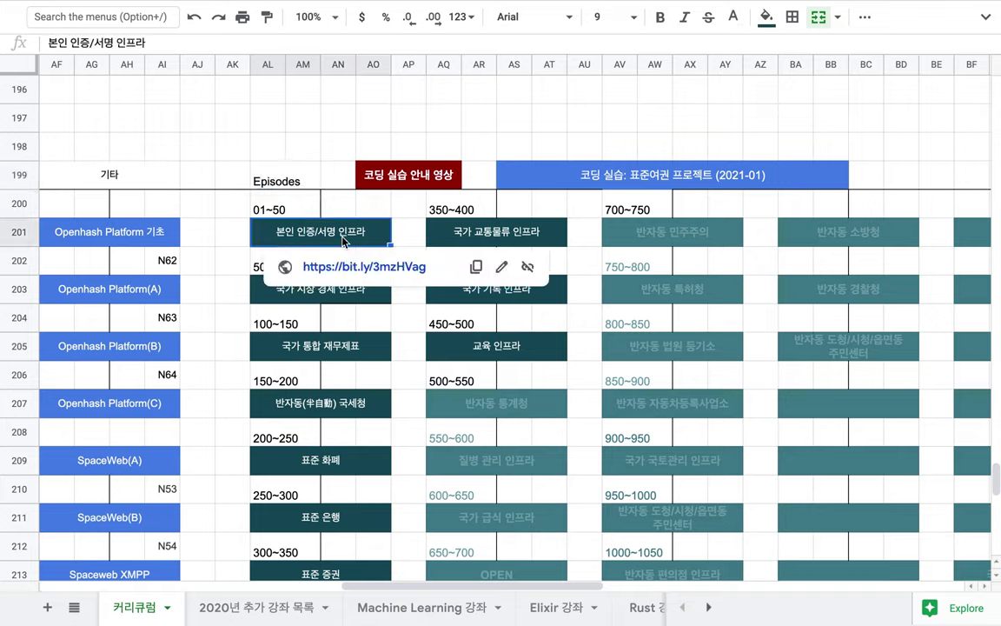
pyautogui.click(465, 207)
pyautogui.click(493, 233)
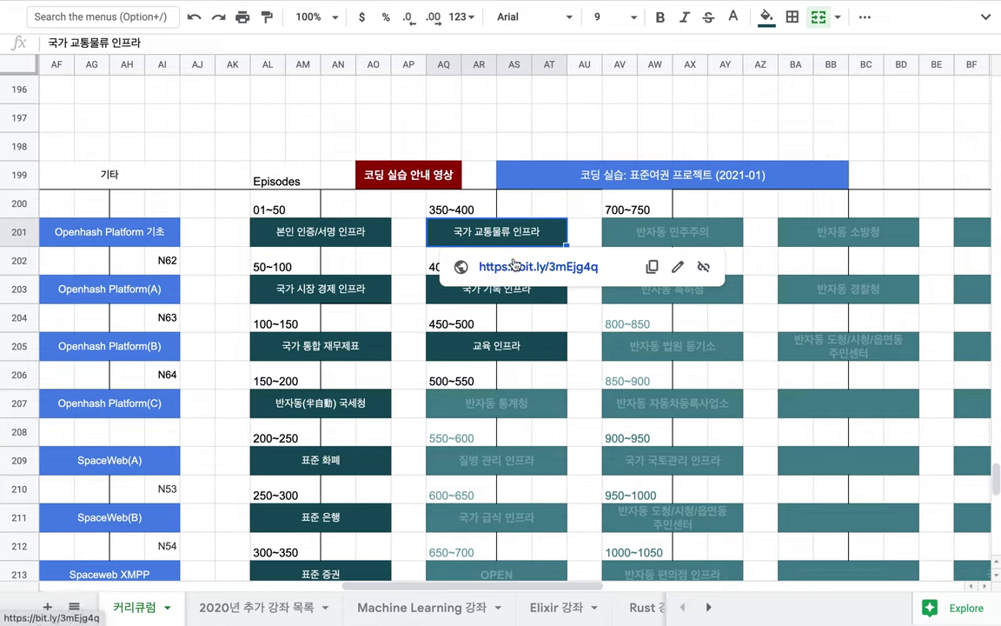
pyautogui.click(364, 233)
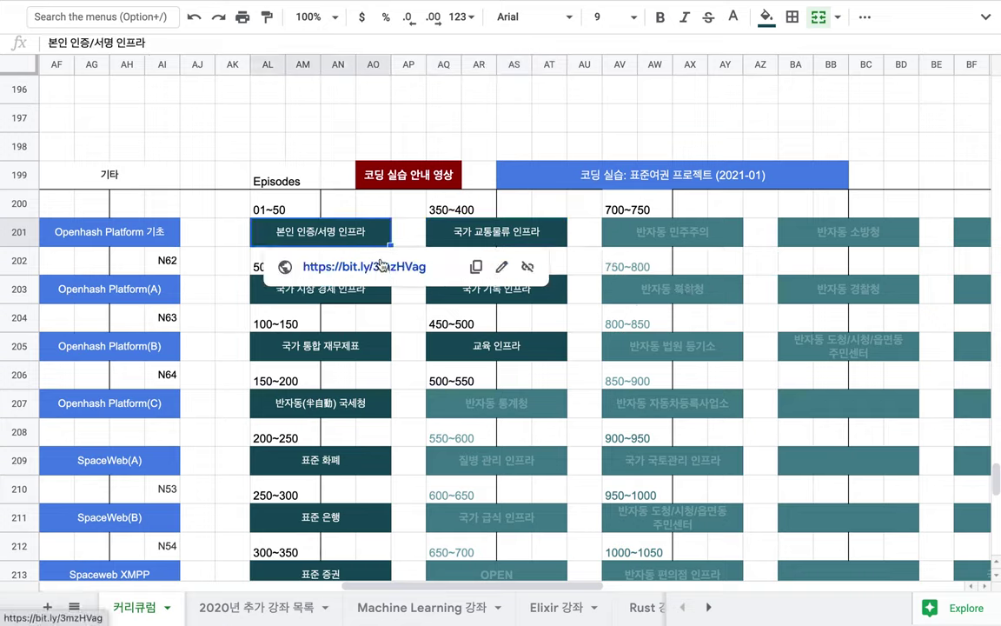
pyautogui.click(398, 233)
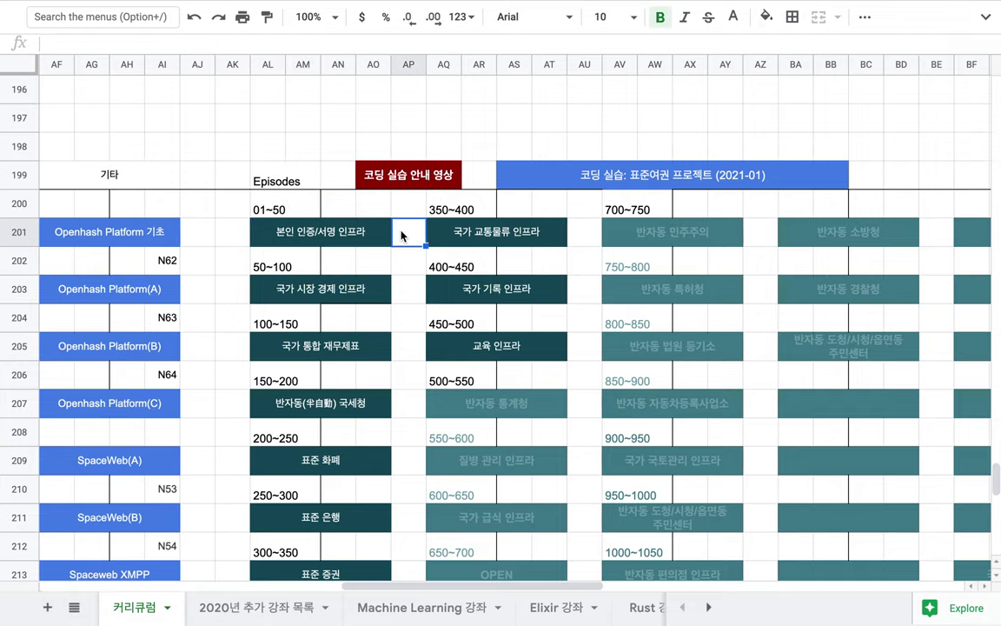
# - Go down the remaining coding practice rows between the first two entry columns, as far as 표준 은행
pyautogui.click(404, 290)
pyautogui.press('Down')
pyautogui.press('Down')
pyautogui.press('Down')
pyautogui.press('Down')
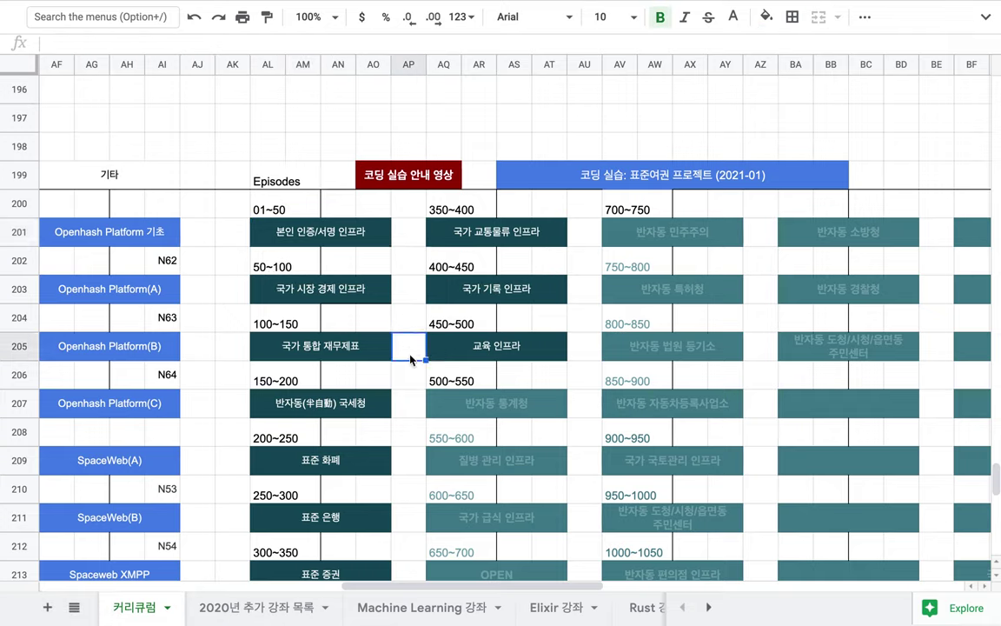
pyautogui.click(409, 458)
pyautogui.click(404, 516)
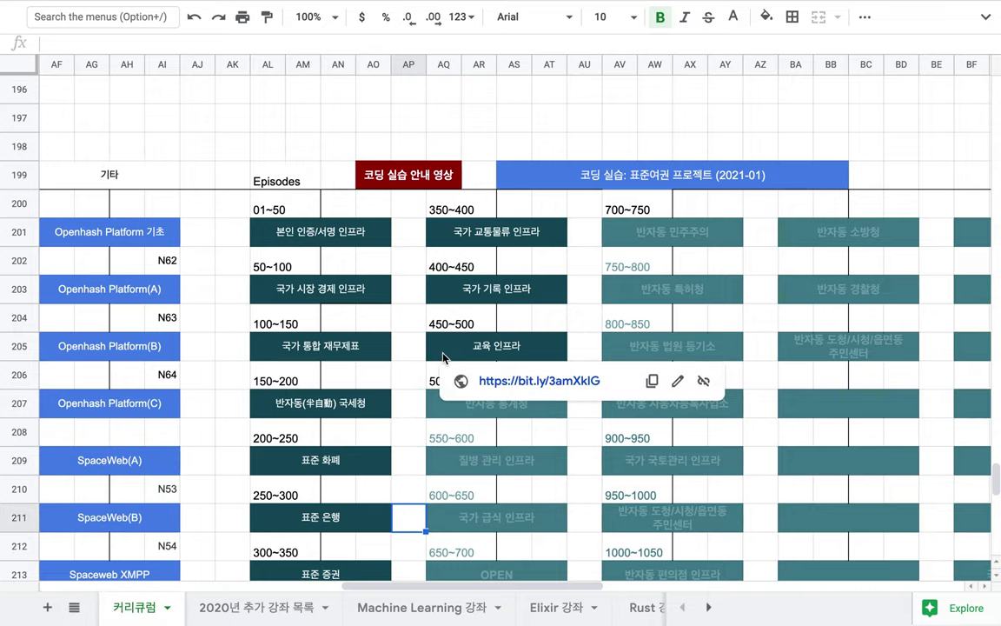
# - Examine the 대학원 section and select its whole government agency table, from 2원 through the 17청 rows
pyautogui.scroll(-10, 443, 358)
pyautogui.hscroll(-3, 443, 358)
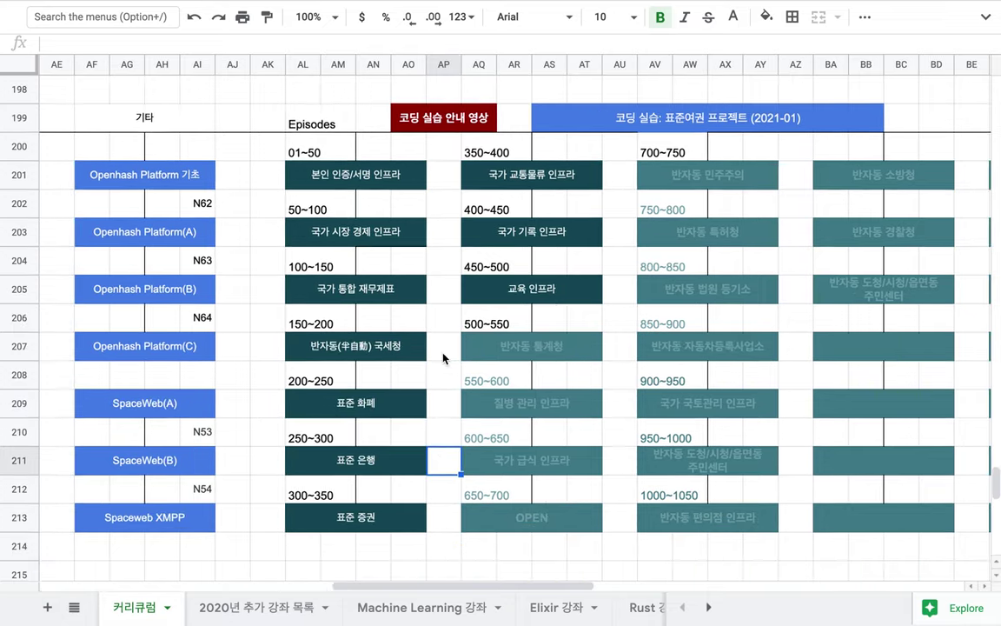
pyautogui.scroll(-4, 443, 358)
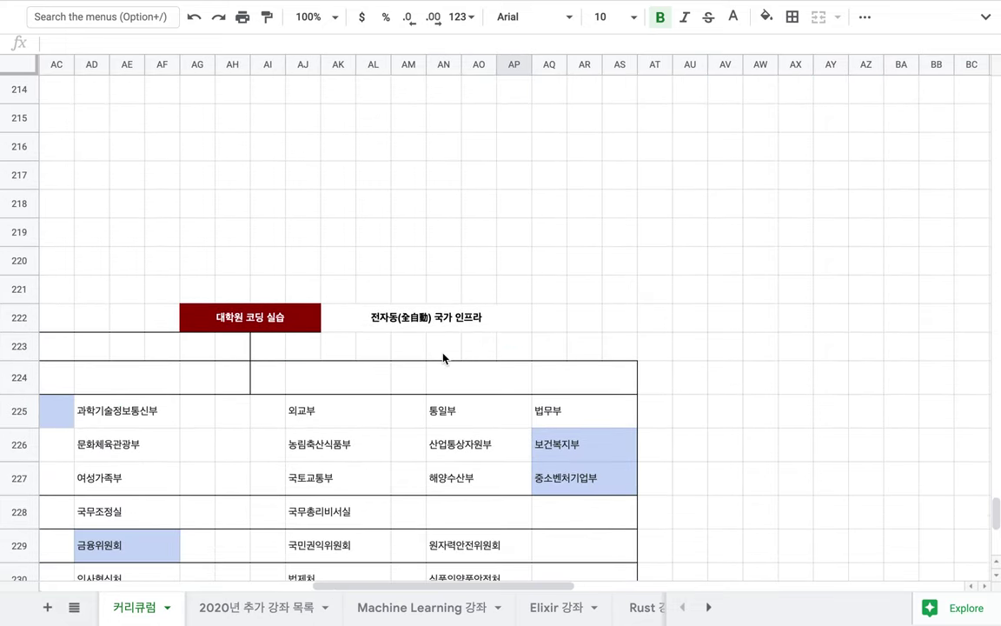
pyautogui.hscroll(-15, 444, 358)
pyautogui.scroll(-4, 443, 358)
pyautogui.scroll(-1, 443, 358)
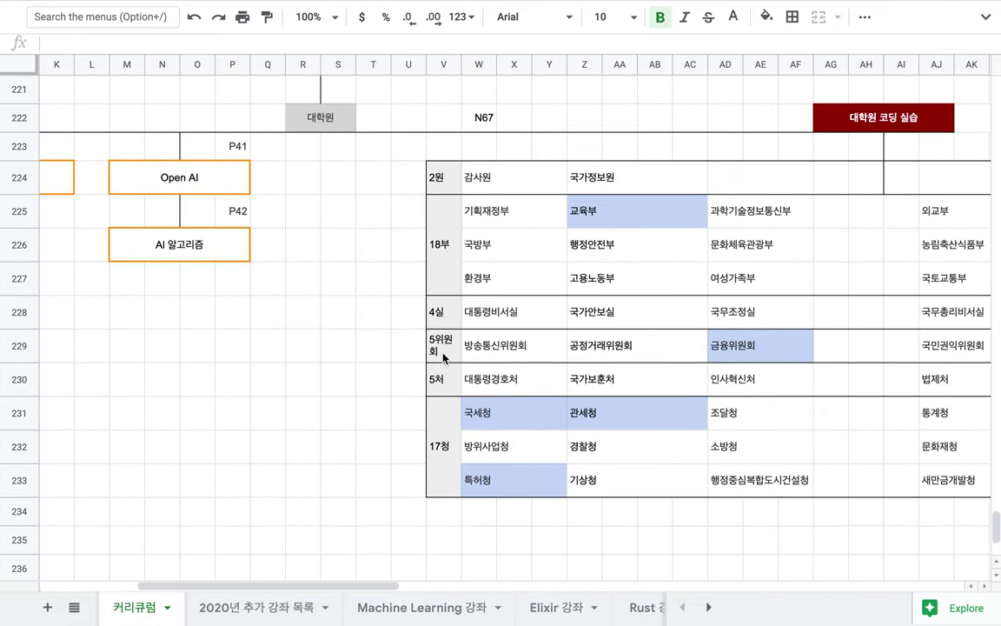
pyautogui.hscroll(6, 443, 358)
pyautogui.hscroll(3, 443, 358)
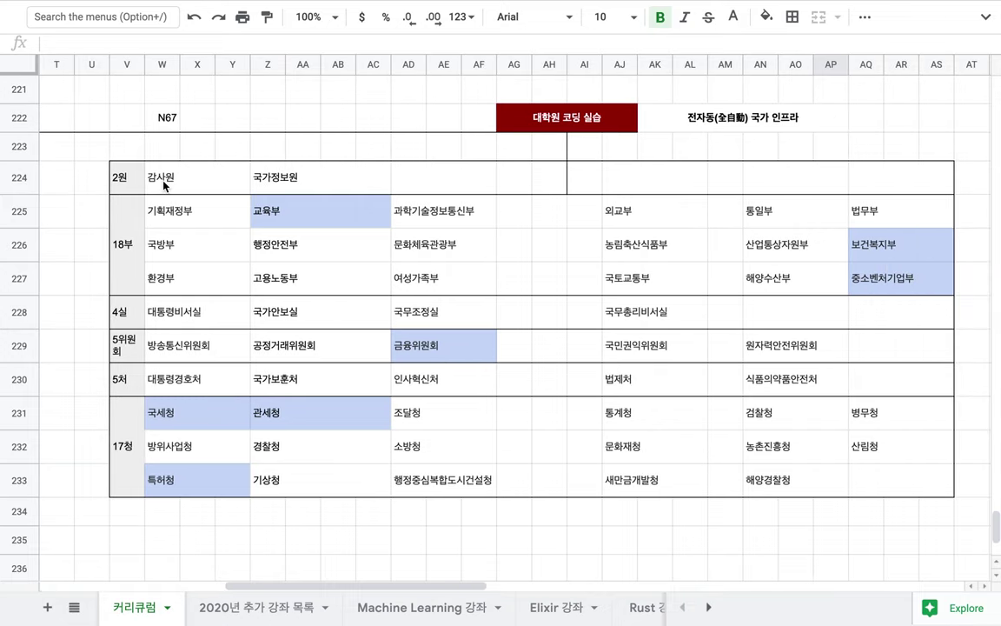
pyautogui.moveTo(126, 174); pyautogui.dragTo(904, 450)
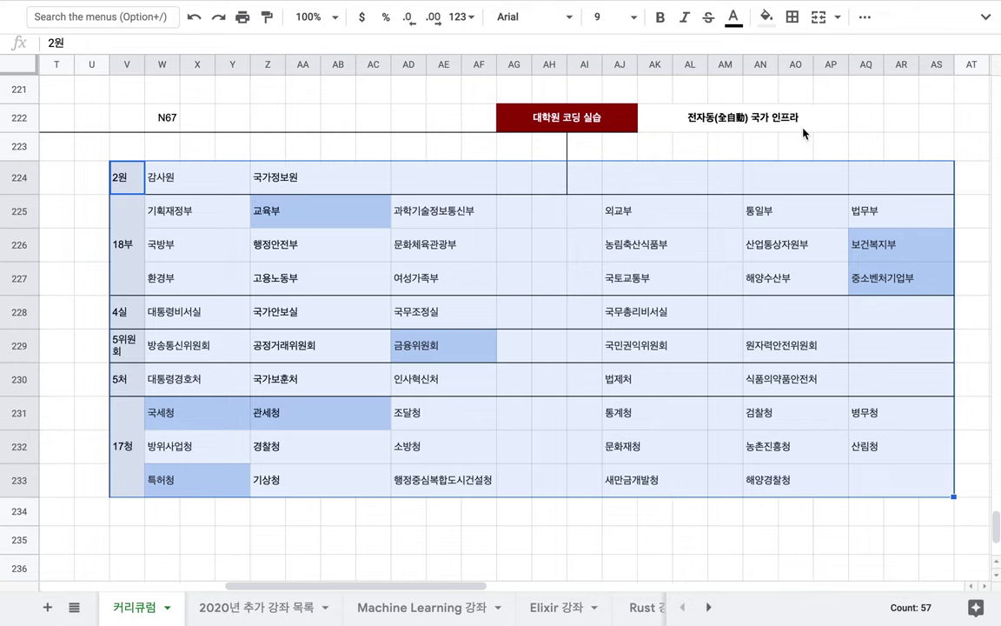
# - Return to the 표준여권 프로젝트 coding practice block and select its episode grid from 01~50 through row 208
pyautogui.scroll(5, 803, 133)
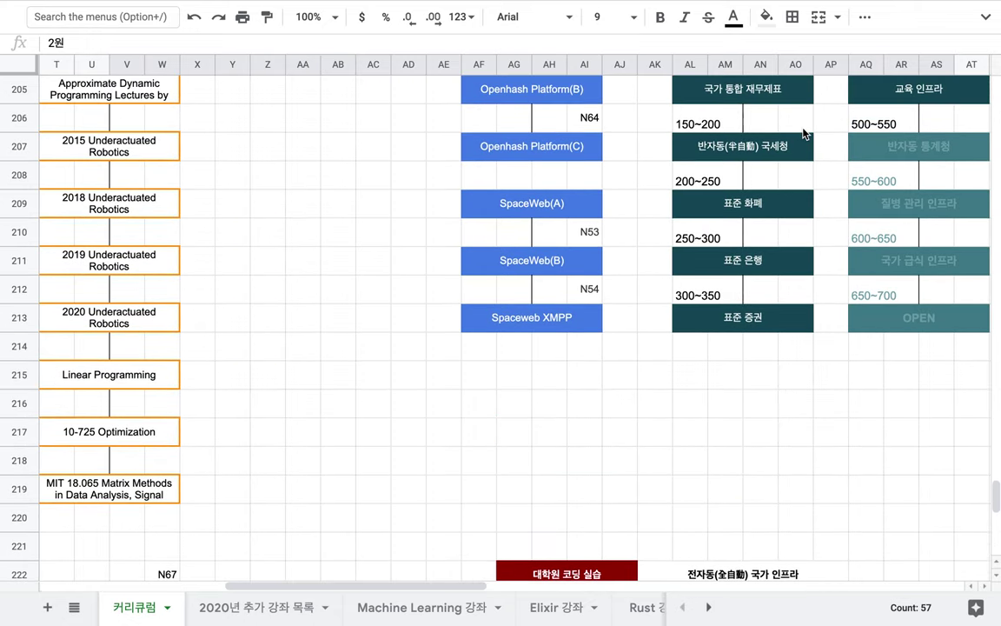
pyautogui.scroll(3, 803, 133)
pyautogui.hscroll(2, 803, 132)
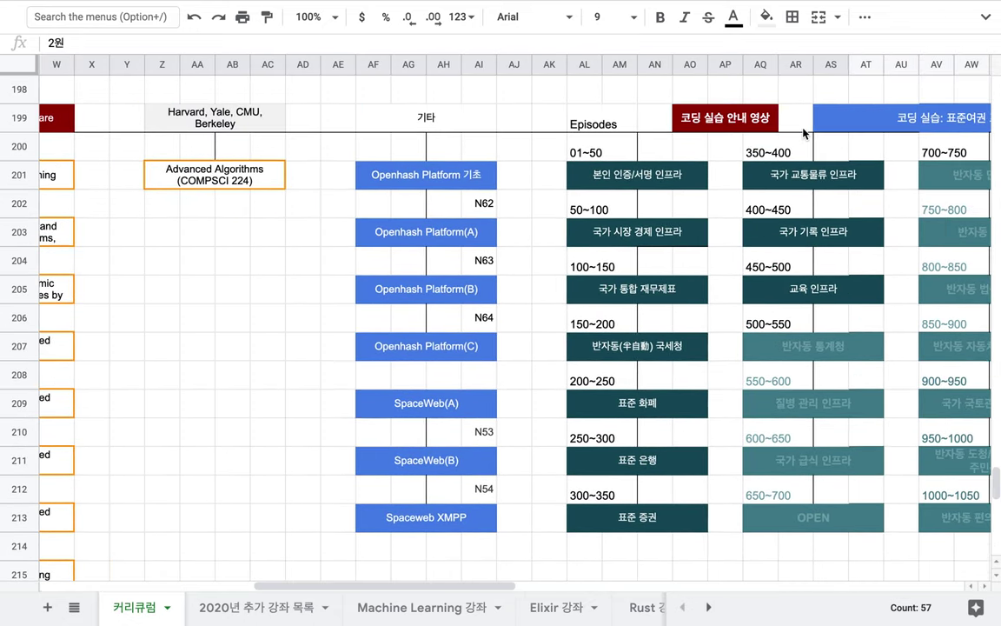
pyautogui.scroll(1, 803, 133)
pyautogui.hscroll(5, 803, 133)
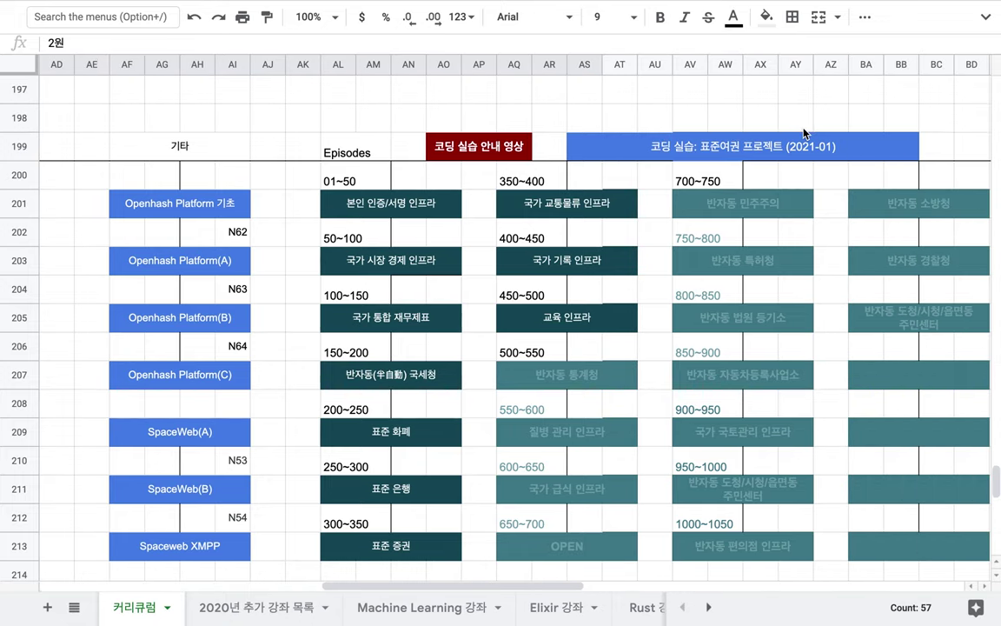
pyautogui.hscroll(2, 803, 133)
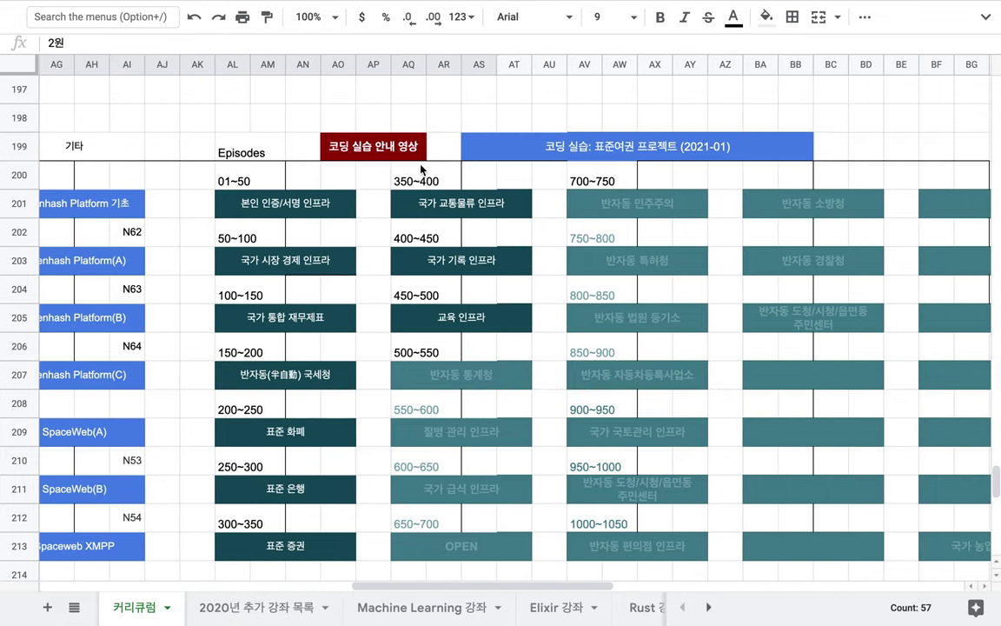
pyautogui.moveTo(266, 181); pyautogui.dragTo(866, 409)
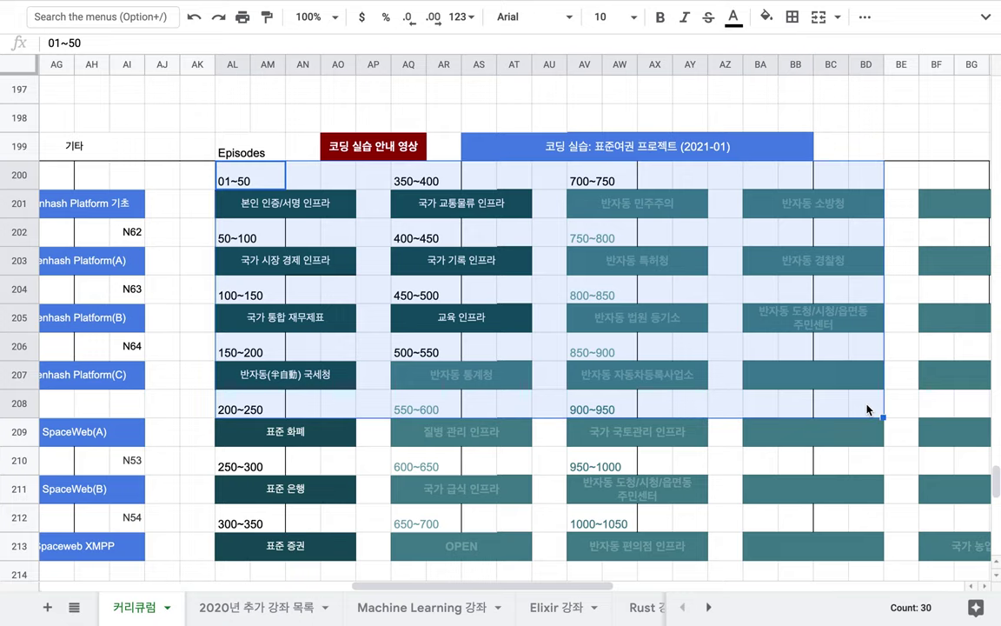
# - Merge cells BC199:BF199 beside the 표준여권 프로젝트 heading and enter 반자동 국가 인프라 in the merged cell
pyautogui.click(746, 159)
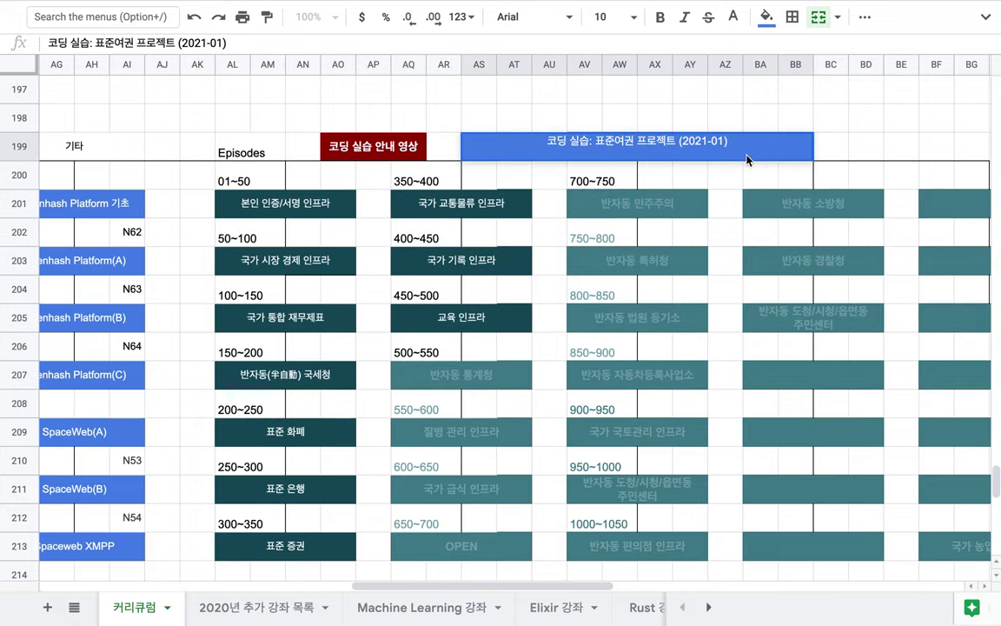
pyautogui.moveTo(832, 148); pyautogui.dragTo(919, 147)
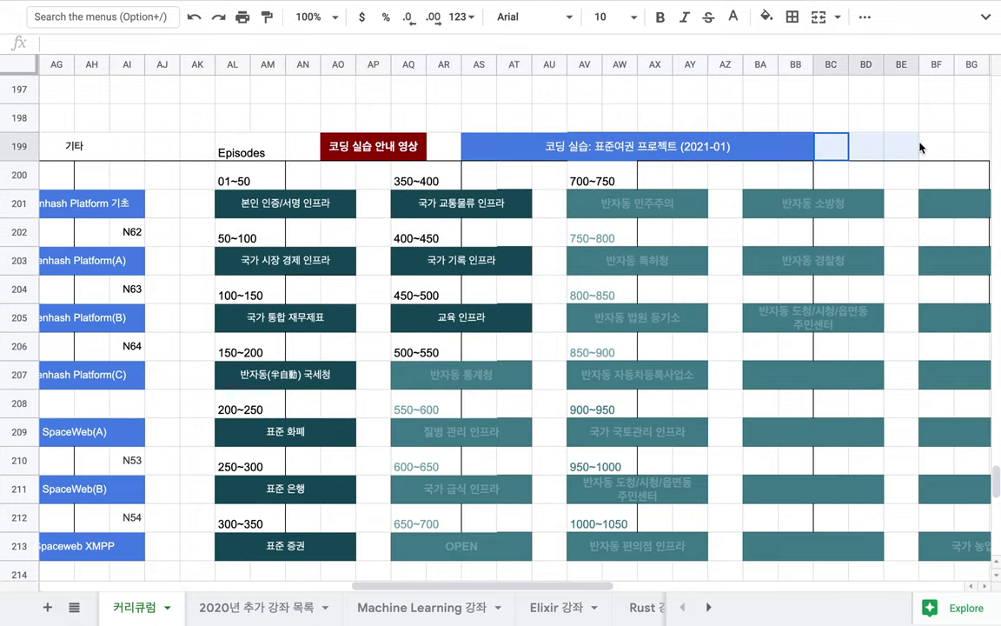
pyautogui.click(819, 17)
pyautogui.write('q')
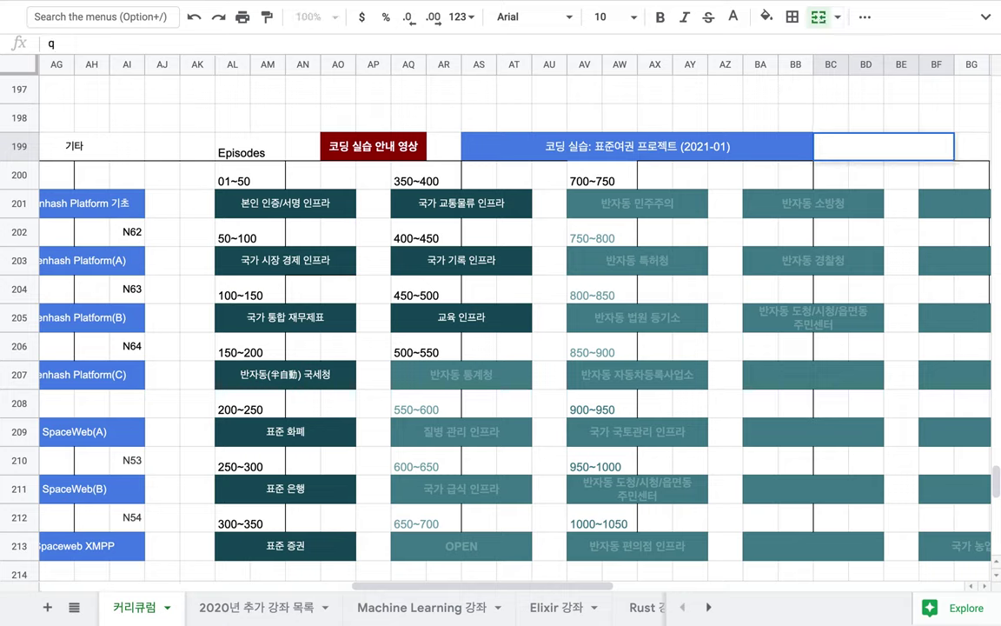
pyautogui.write('qks')
pyautogui.press('BackSpace')
pyautogui.press('BackSpace')
pyautogui.press('BackSpace')
pyautogui.write('반자동 국ㄱ가 인프라')
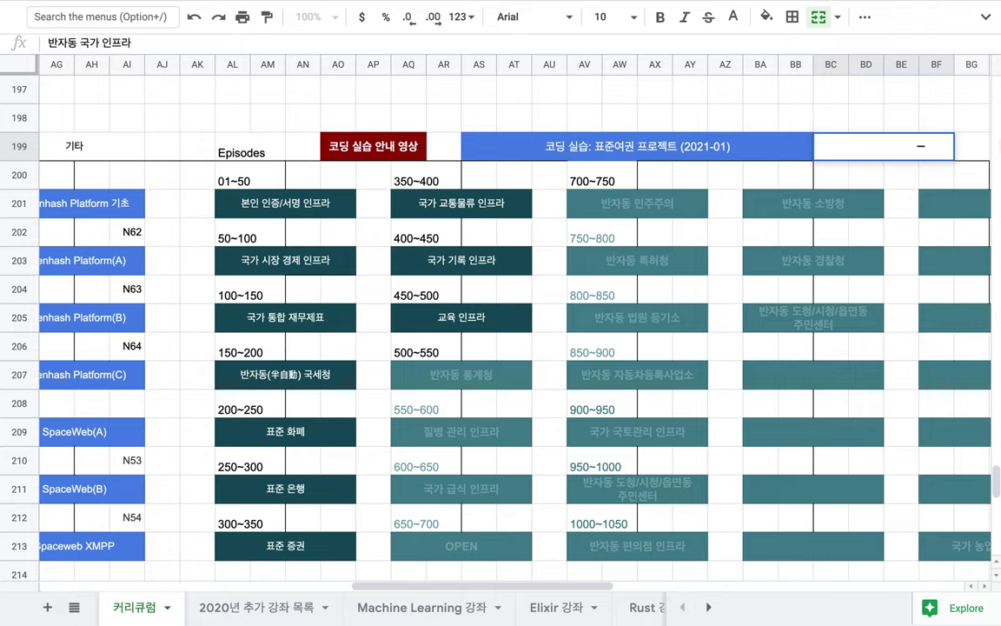
pyautogui.moveTo(896, 109); pyautogui.dragTo(878, 151)
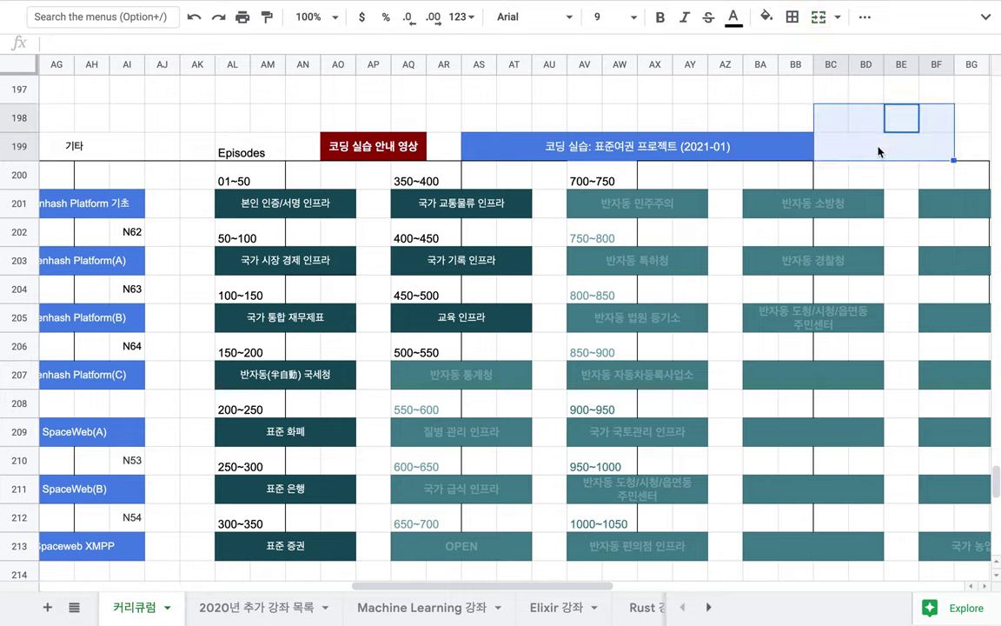
pyautogui.click(734, 30)
pyautogui.click(765, 51)
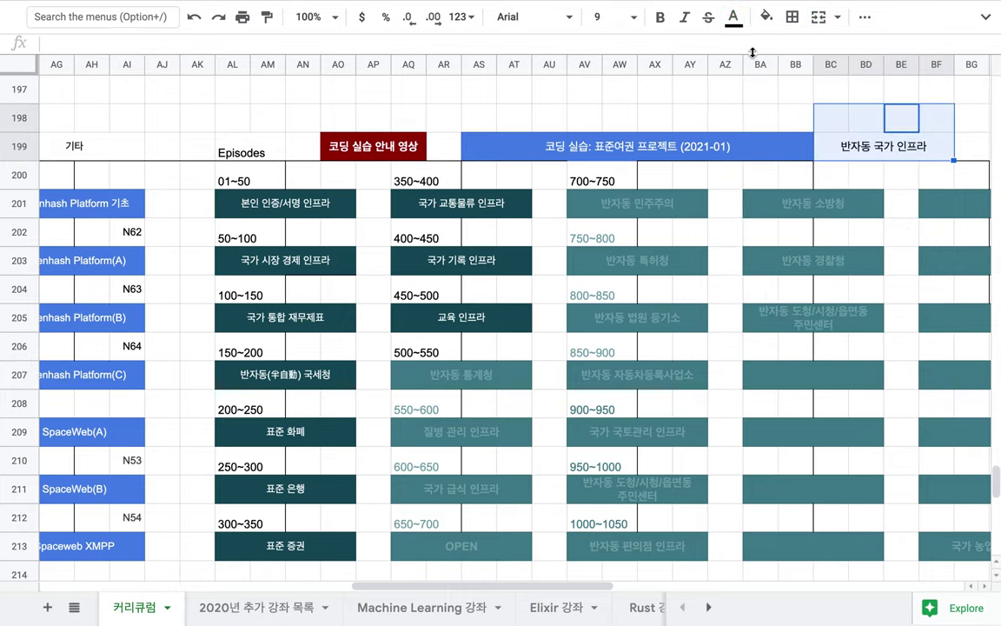
pyautogui.click(656, 91)
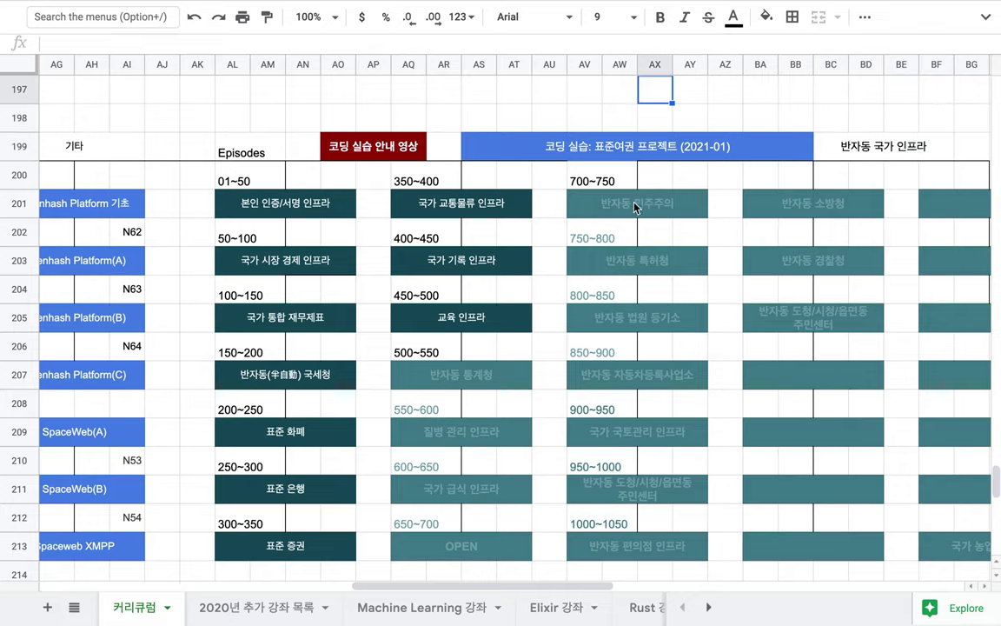
# - Go back up to the Rust course column, check the link on Rust 중급 2C and open the sheet linked to Rust 중급 2A
pyautogui.scroll(10, 634, 206)
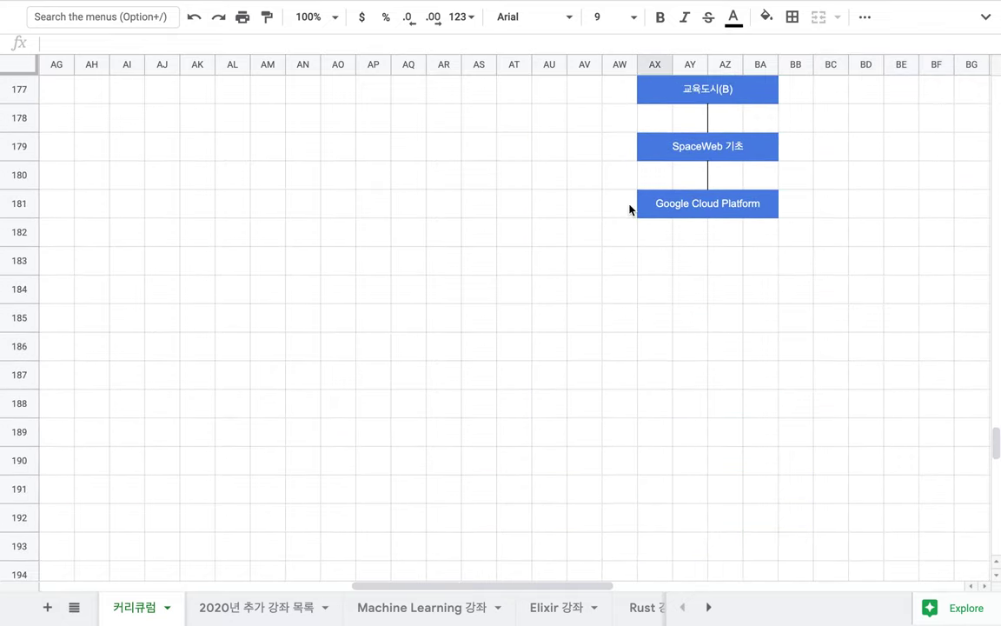
pyautogui.scroll(10, 630, 209)
pyautogui.hscroll(-3, 630, 210)
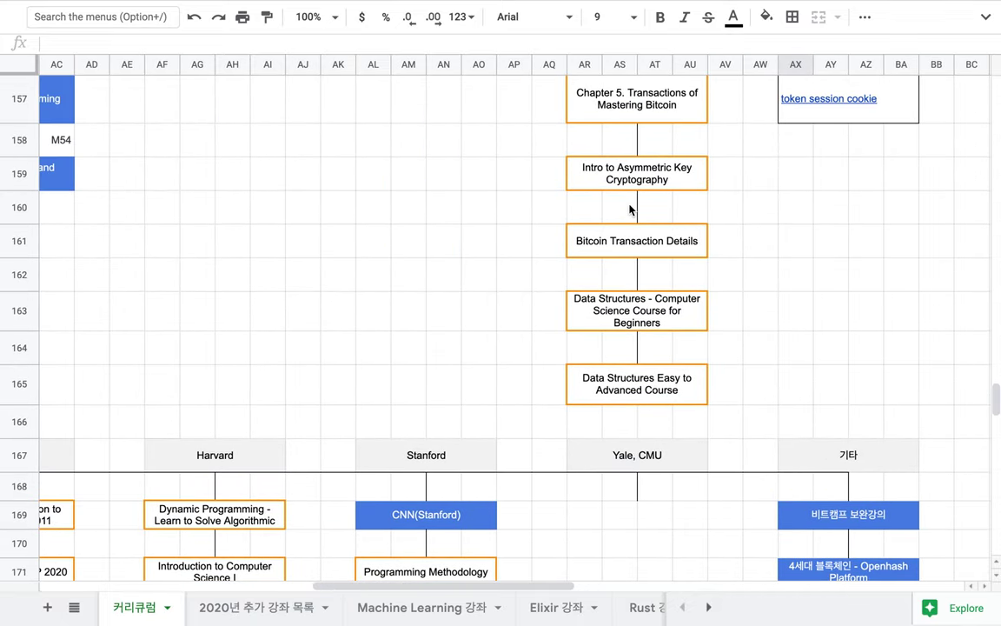
pyautogui.scroll(3, 631, 210)
pyautogui.hscroll(-5, 630, 209)
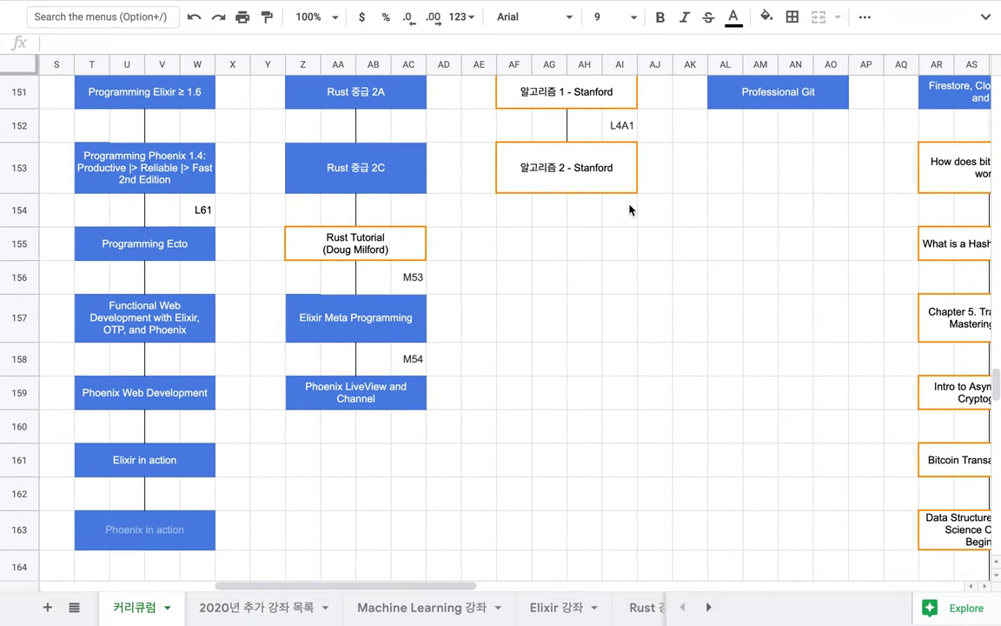
pyautogui.click(371, 174)
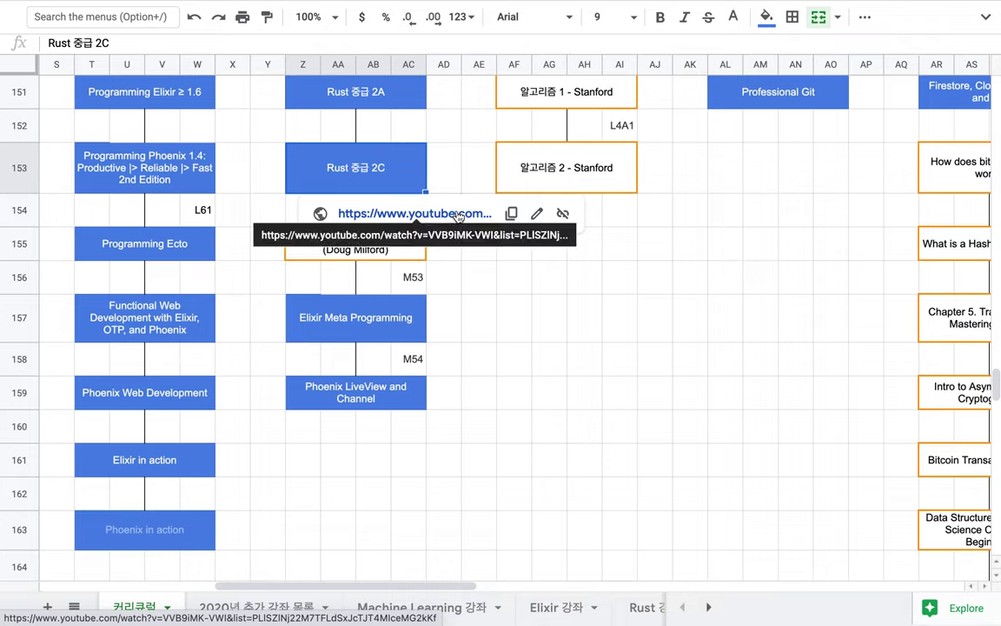
pyautogui.click(409, 99)
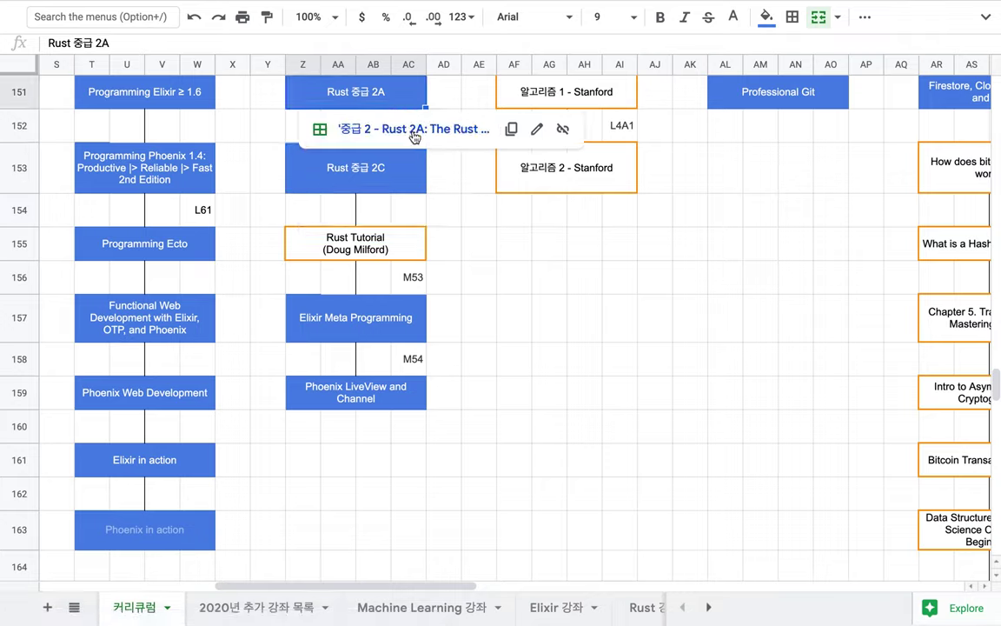
pyautogui.click(414, 132)
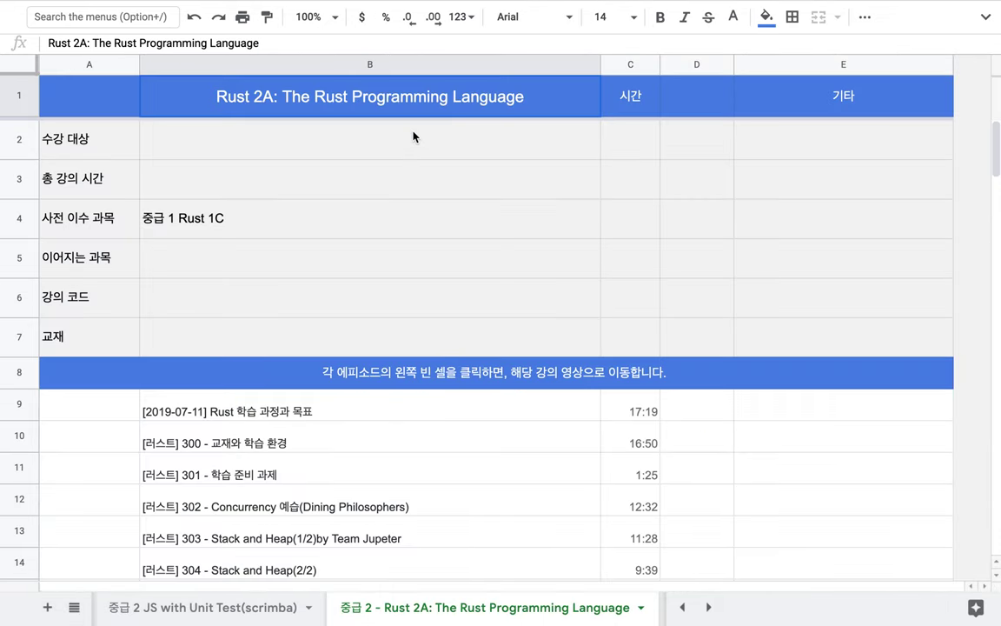
# - Examine the Rust 2A episode list and the row 8 note on how to reach each lecture video
pyautogui.scroll(-5, 413, 137)
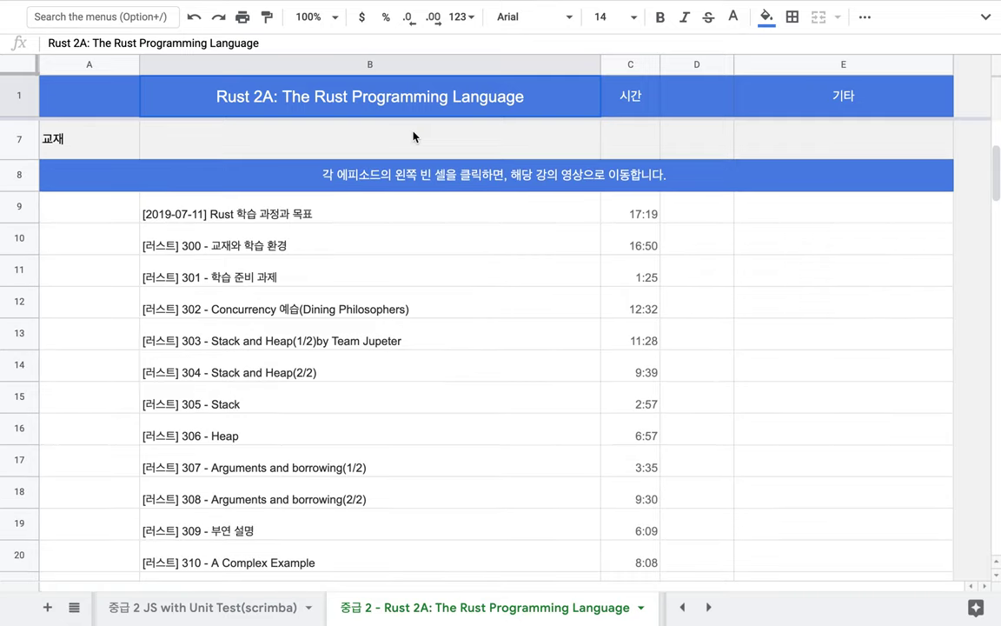
pyautogui.click(402, 177)
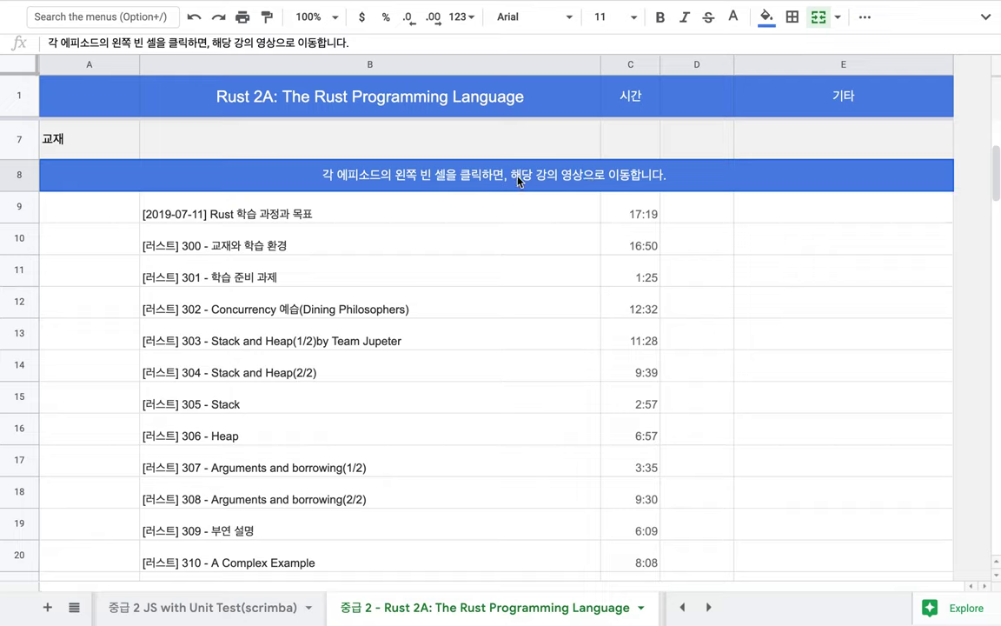
pyautogui.doubleClick(585, 185)
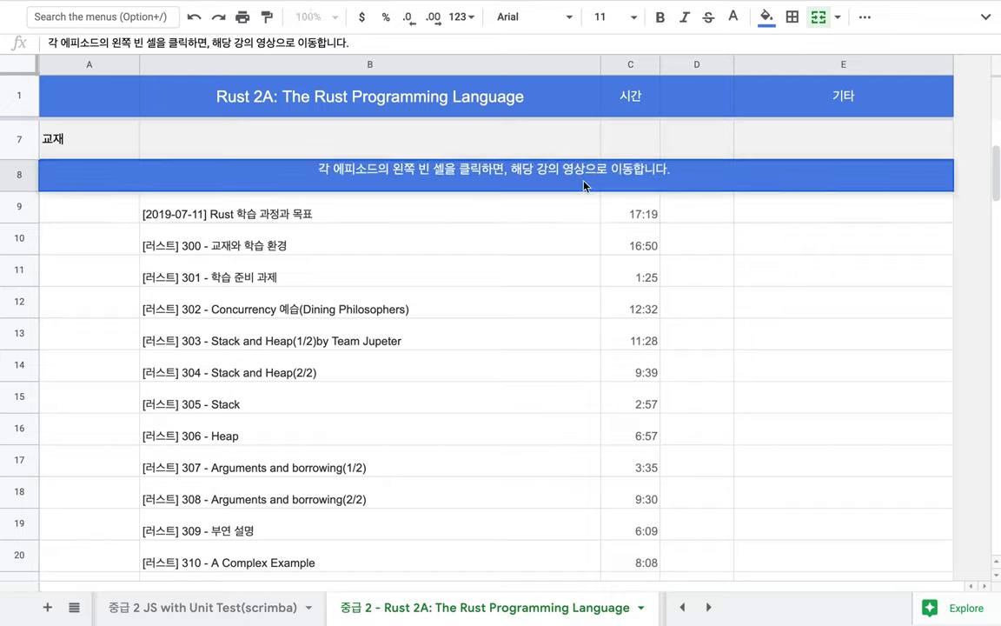
# - Check the video link in the blank cell beside episode 300, then select episode 304's title, duration and blank link cell
pyautogui.click(473, 236)
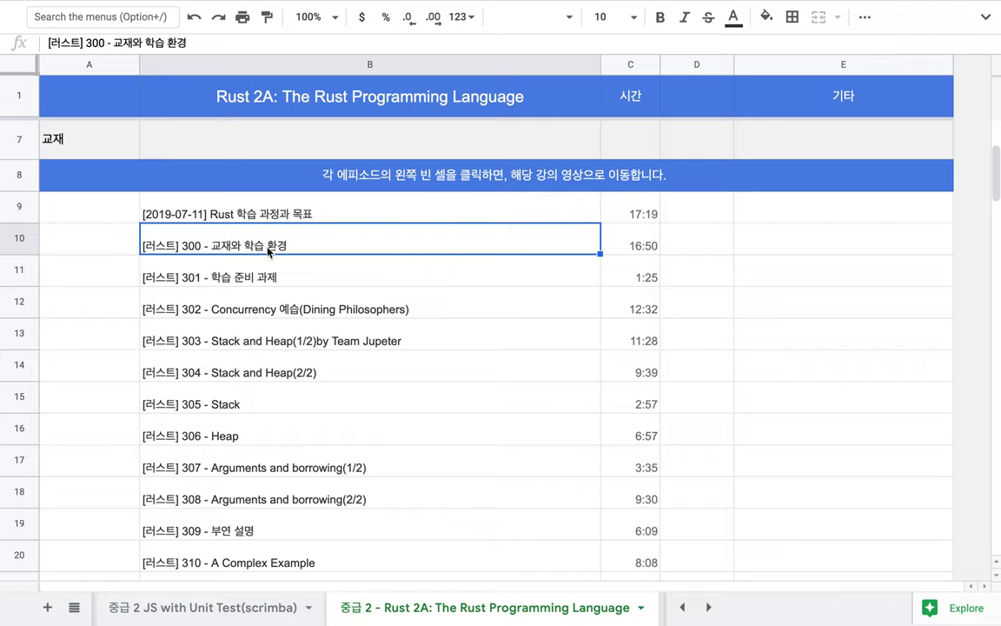
pyautogui.click(117, 243)
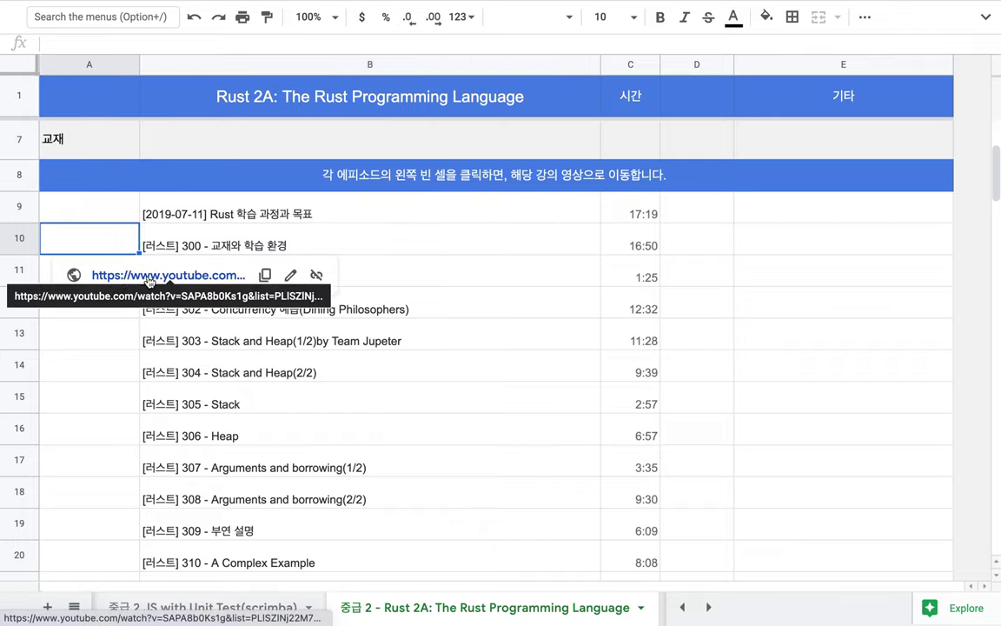
pyautogui.click(149, 370)
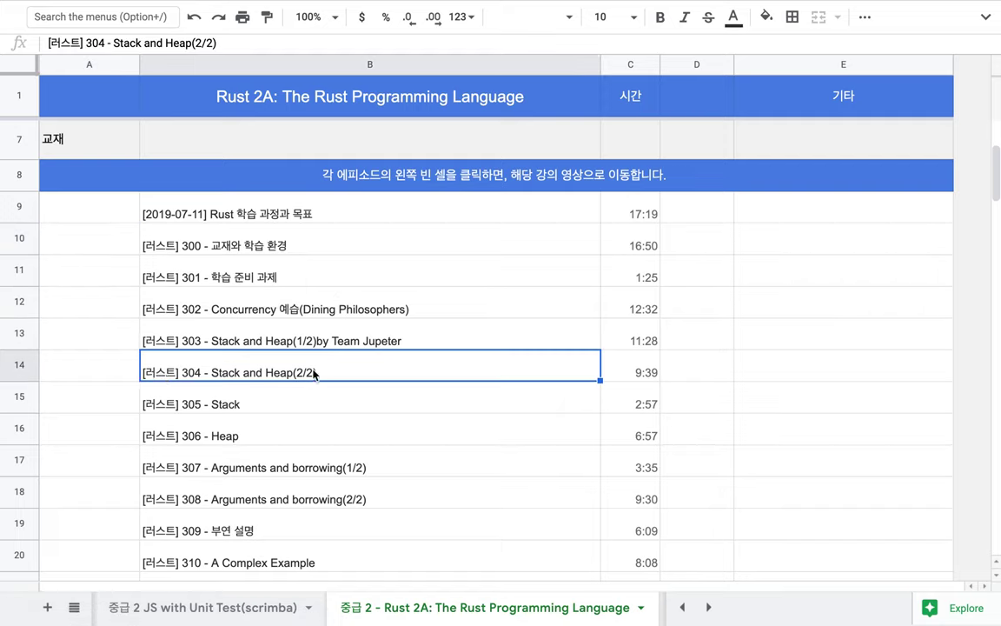
pyautogui.click(648, 372)
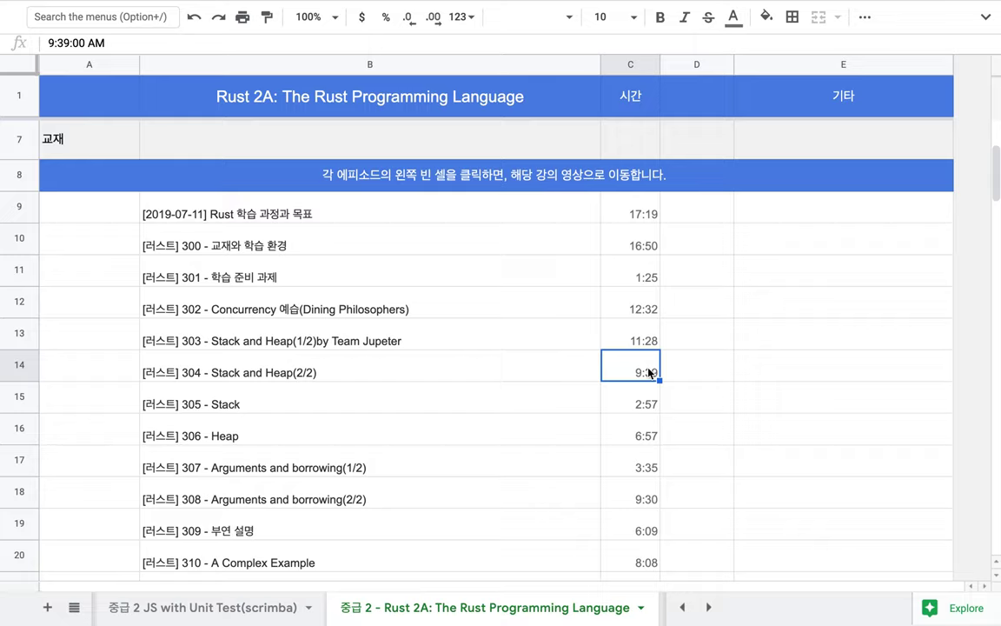
pyautogui.click(382, 371)
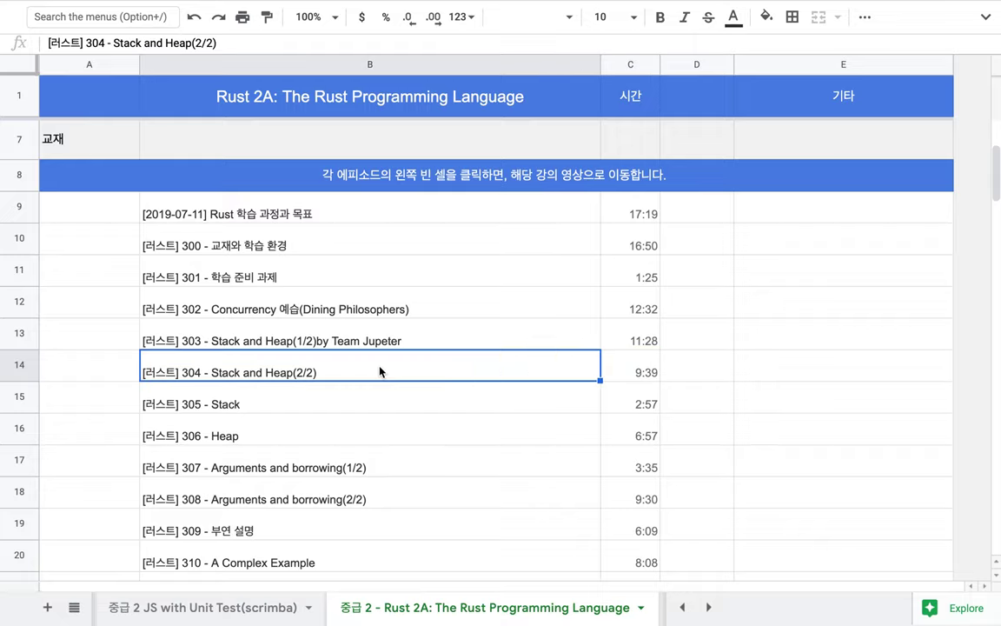
pyautogui.click(89, 371)
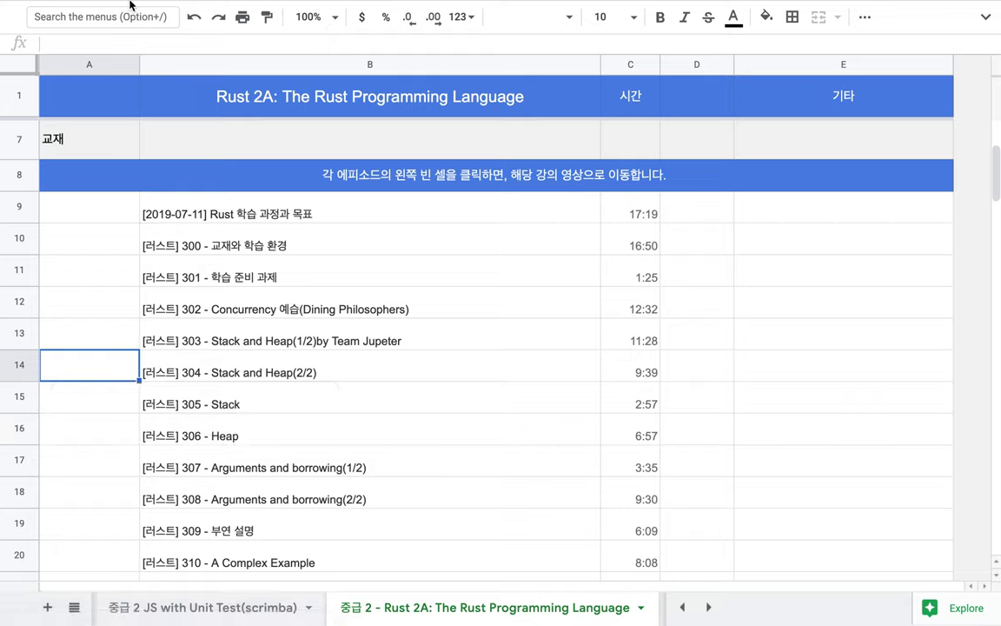
# - Leave full-screen mode, return to the 커리큘럼 sheet and restore full-screen mode
pyautogui.moveTo(119, 5)
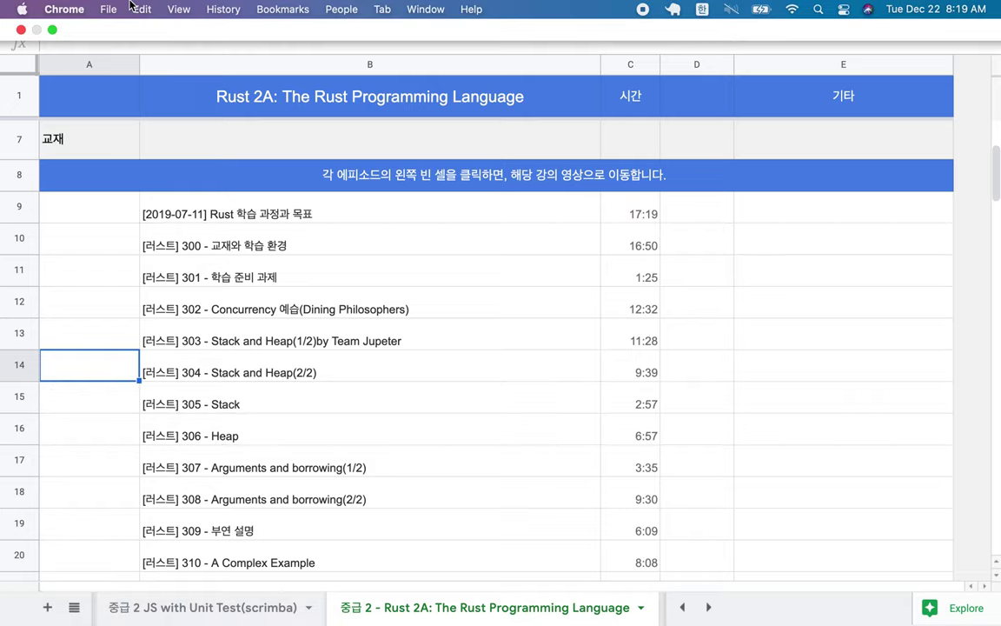
pyautogui.click(53, 31)
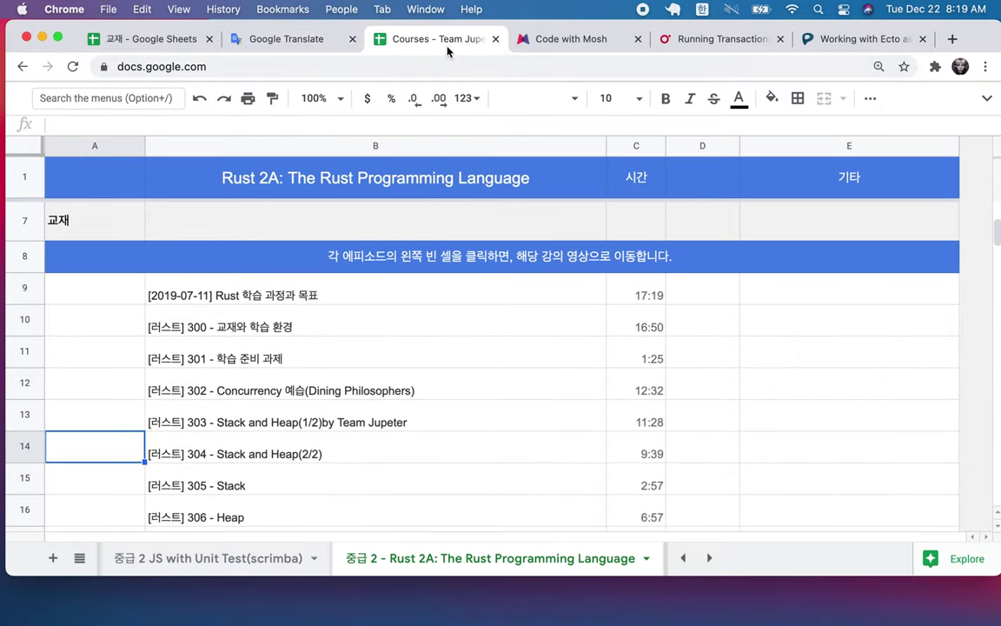
pyautogui.click(23, 69)
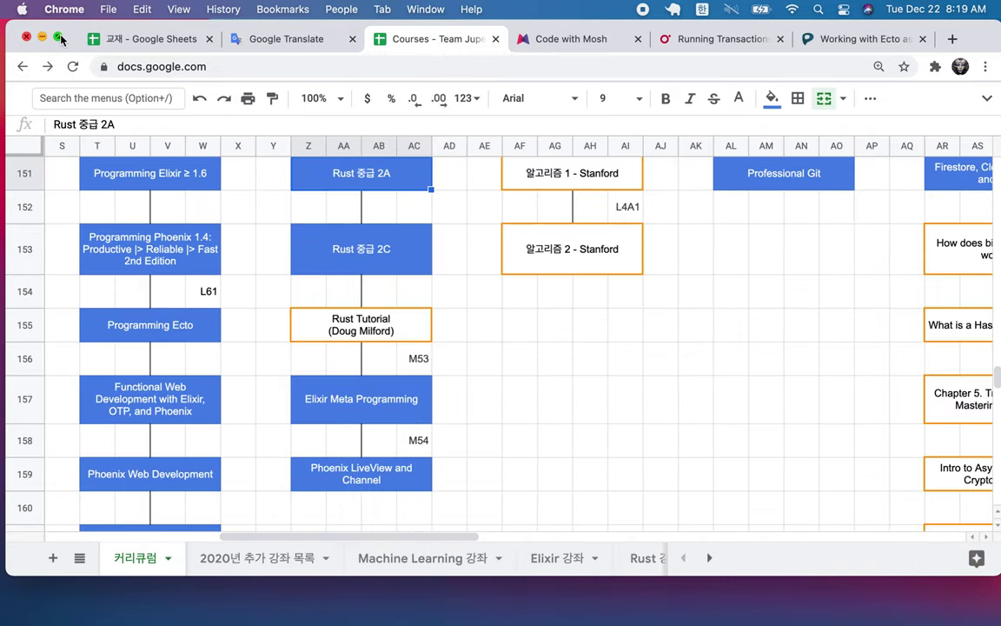
pyautogui.click(55, 35)
# - Go up to the 중등 2 section and check the link on 청소년을 위한 Functional Programming with Elixir and Phoenix
pyautogui.scroll(10, 571, 208)
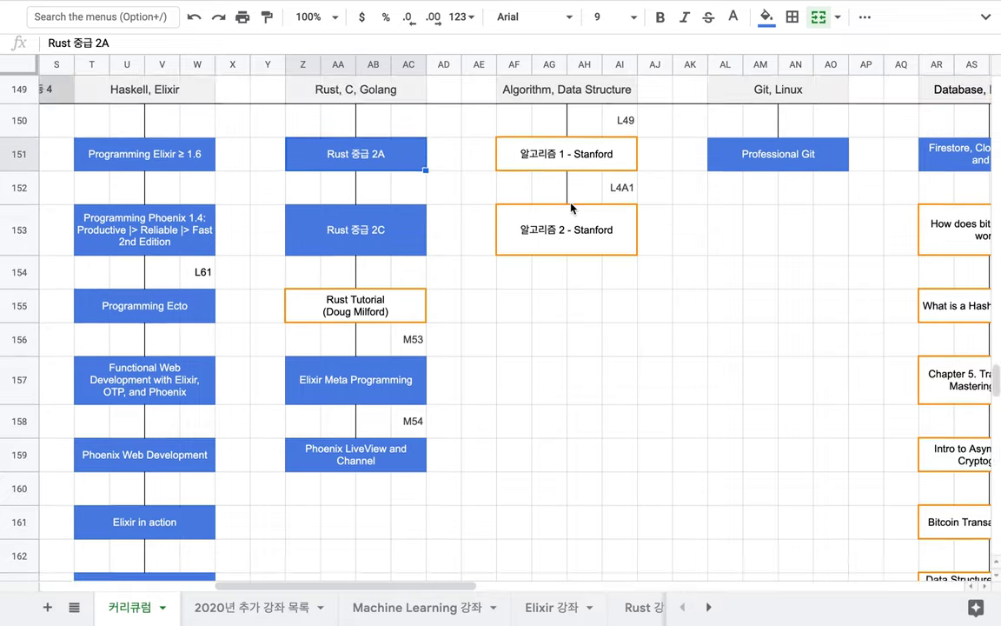
pyautogui.scroll(6, 571, 208)
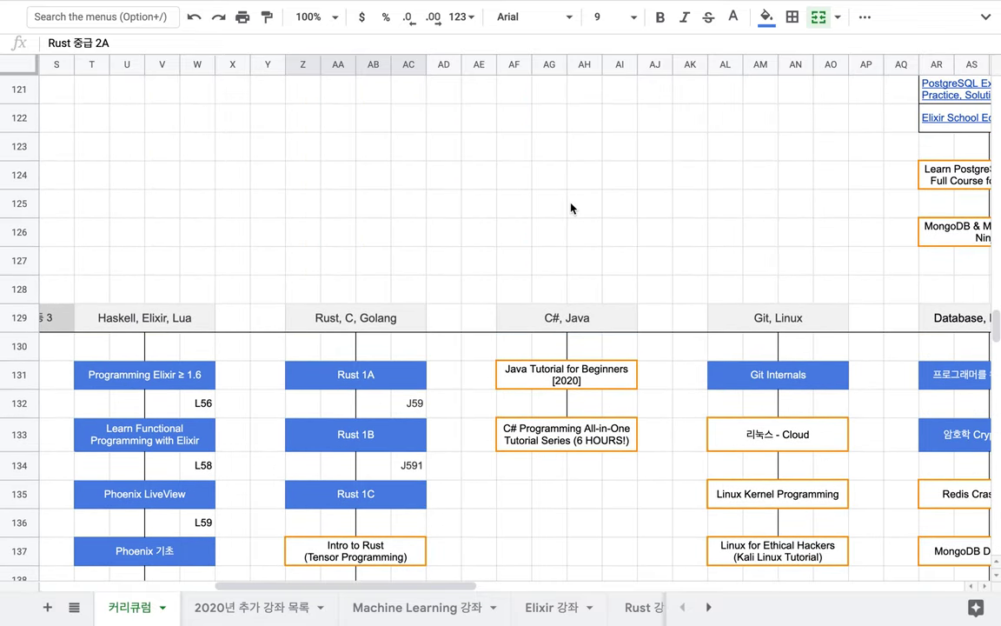
pyautogui.scroll(2, 571, 208)
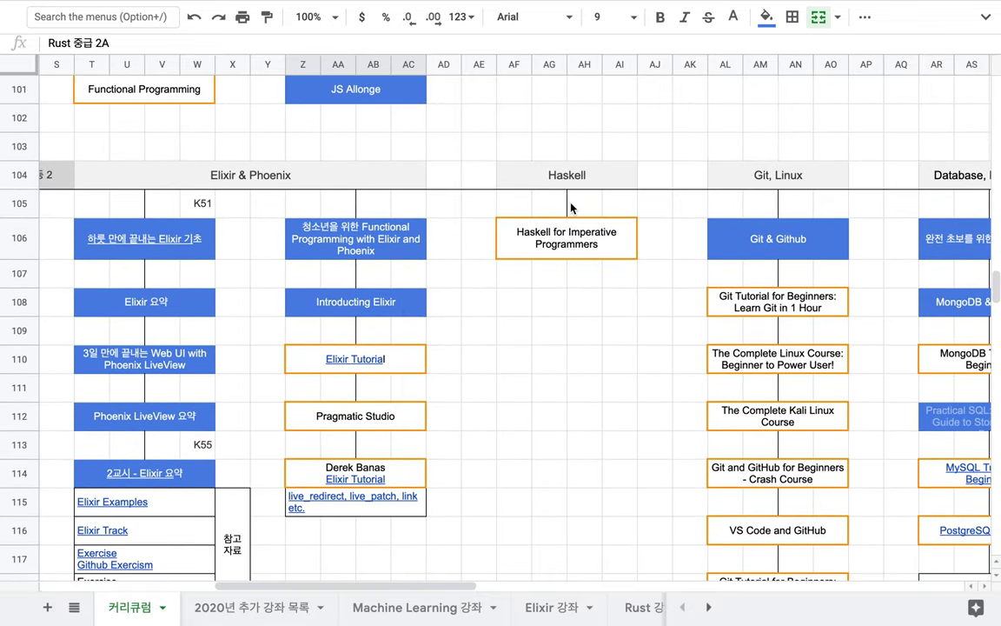
pyautogui.click(373, 251)
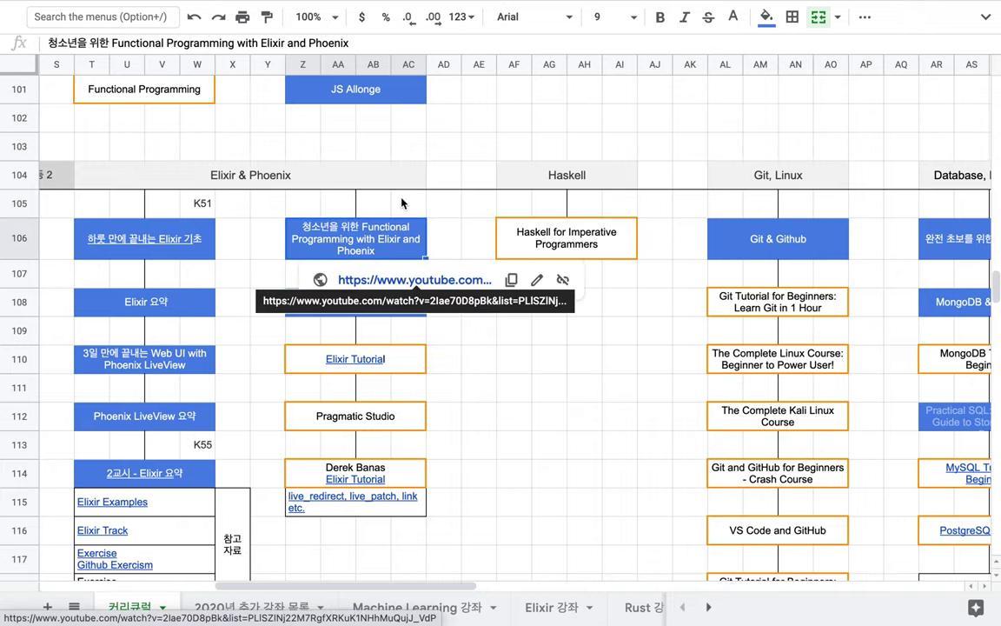
# - Examine the 중등 2 Python and Elixir columns and the 중등 1 JavaScript, Python and 영어, 수학, 논리학 courses
pyautogui.hscroll(-2, 262, 288)
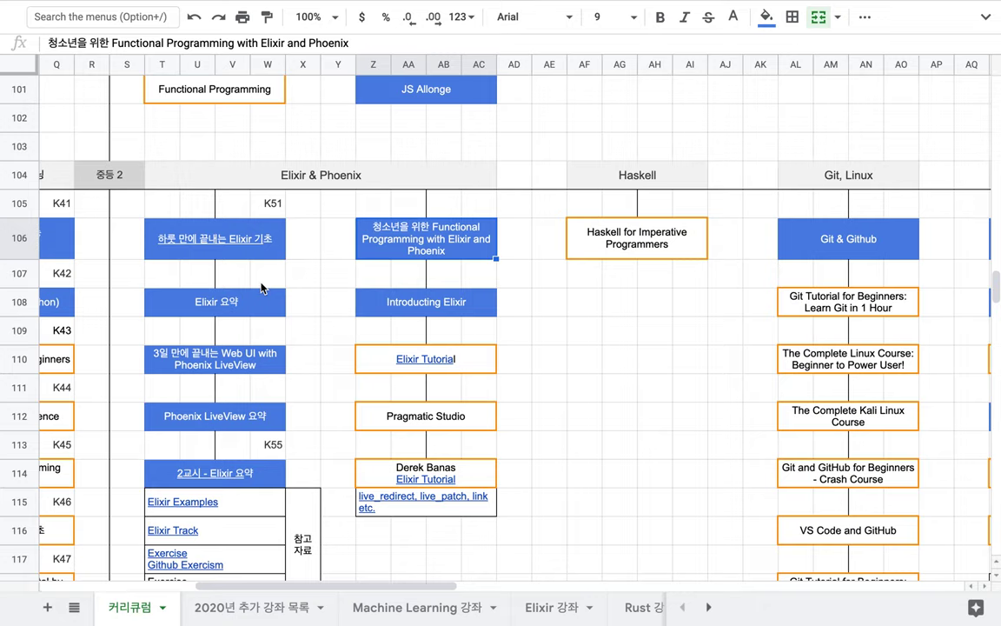
pyautogui.hscroll(-5, 261, 287)
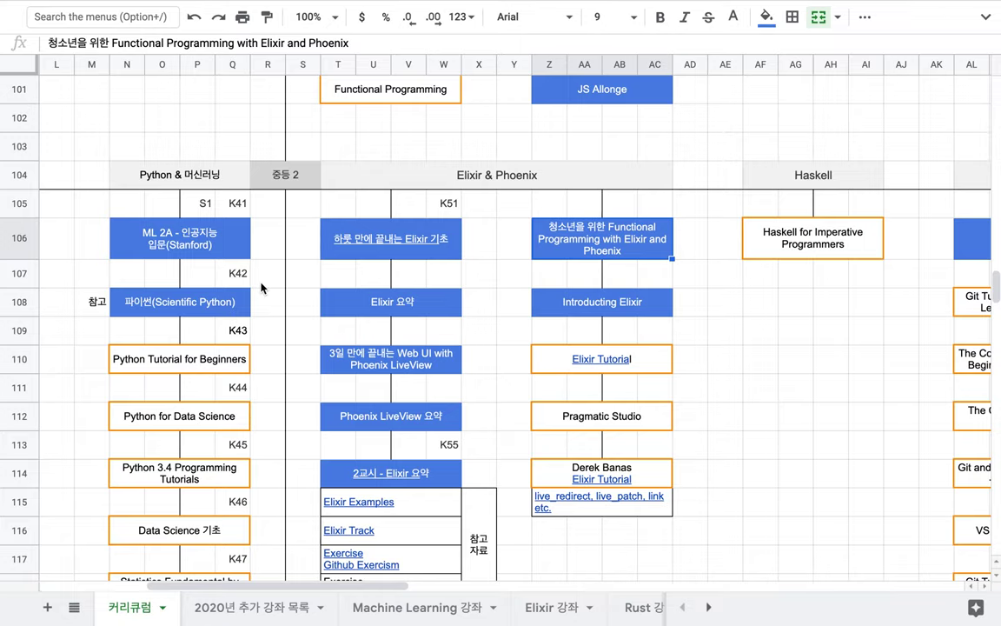
pyautogui.scroll(5, 261, 288)
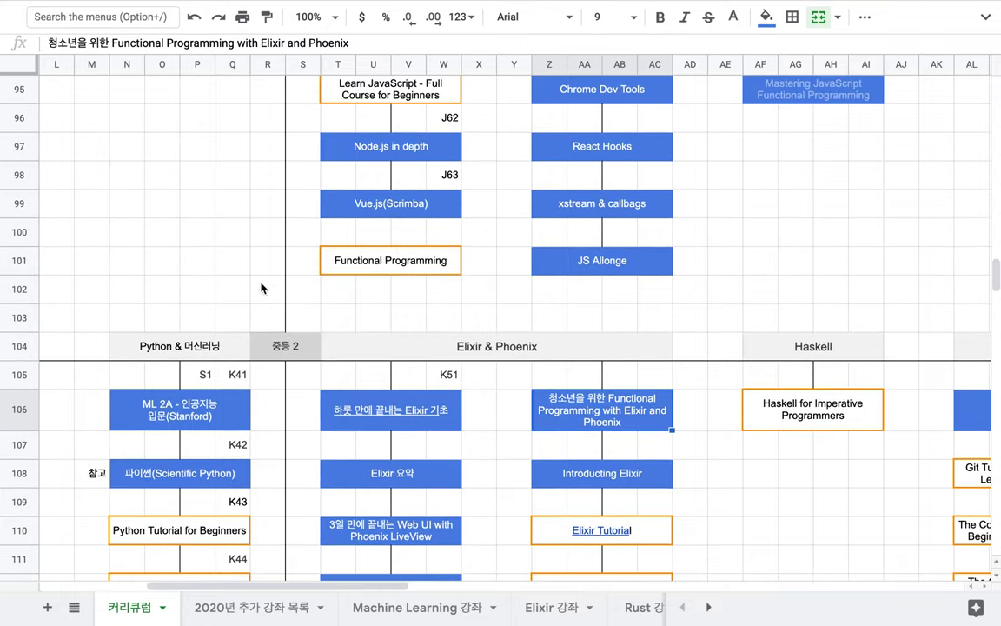
pyautogui.scroll(4, 261, 288)
pyautogui.hscroll(-3, 261, 287)
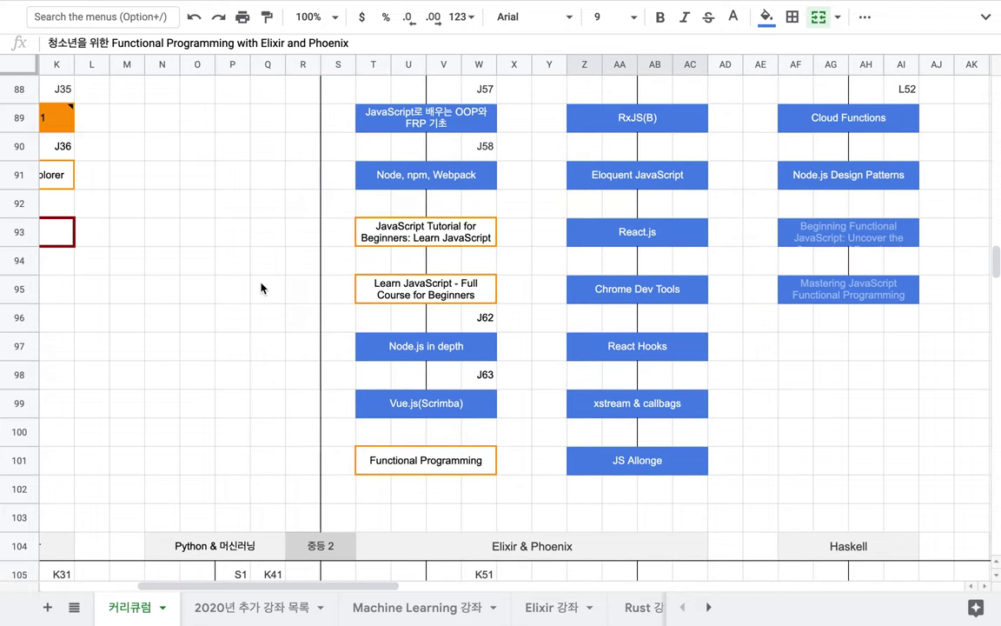
pyautogui.scroll(5, 261, 288)
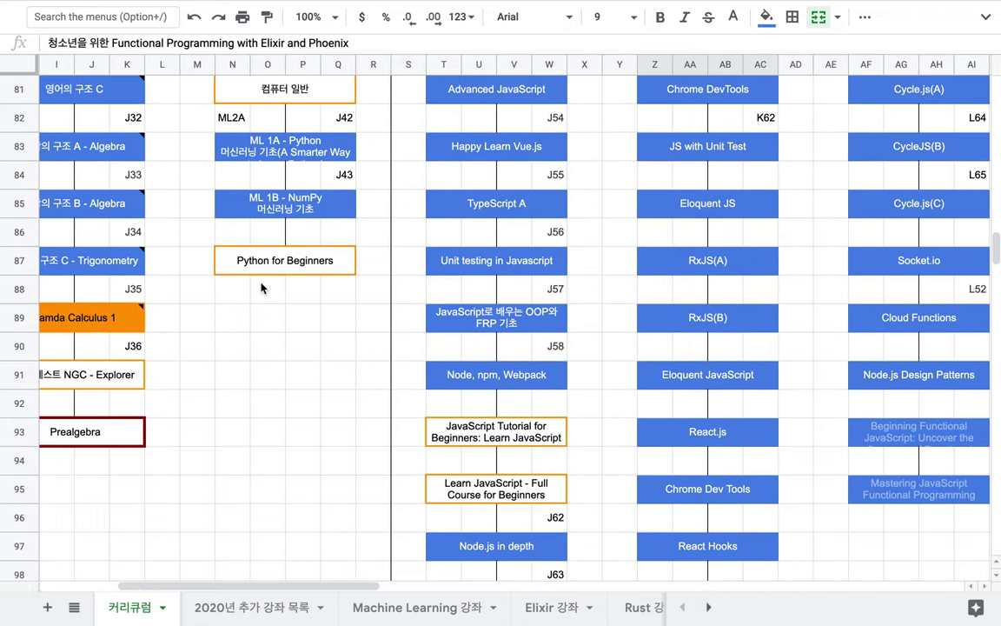
pyautogui.scroll(5, 262, 287)
pyautogui.hscroll(-2, 262, 288)
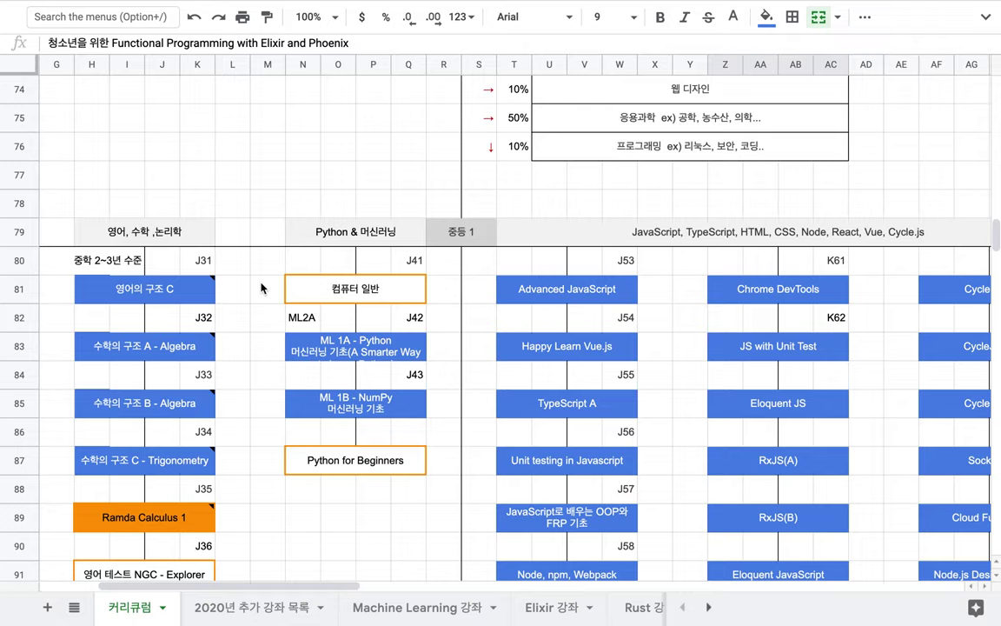
# - Review the Python & 머신러닝 column from its 중등 1 heading down to ML 2A - 인공지능 입문(Stanford) in 중등 2, selecting both cells
pyautogui.click(374, 230)
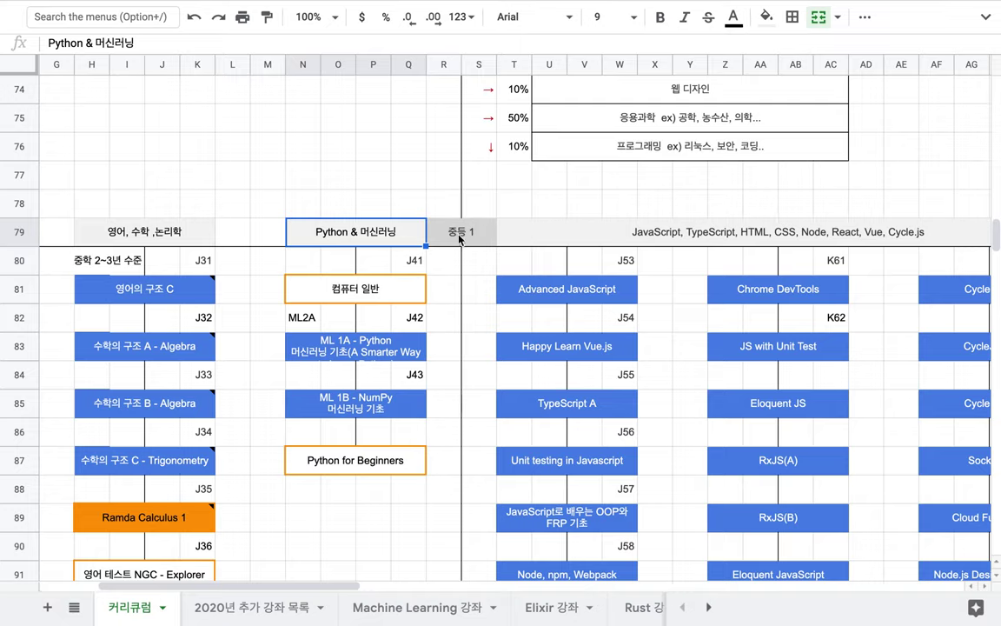
pyautogui.scroll(-1, 393, 314)
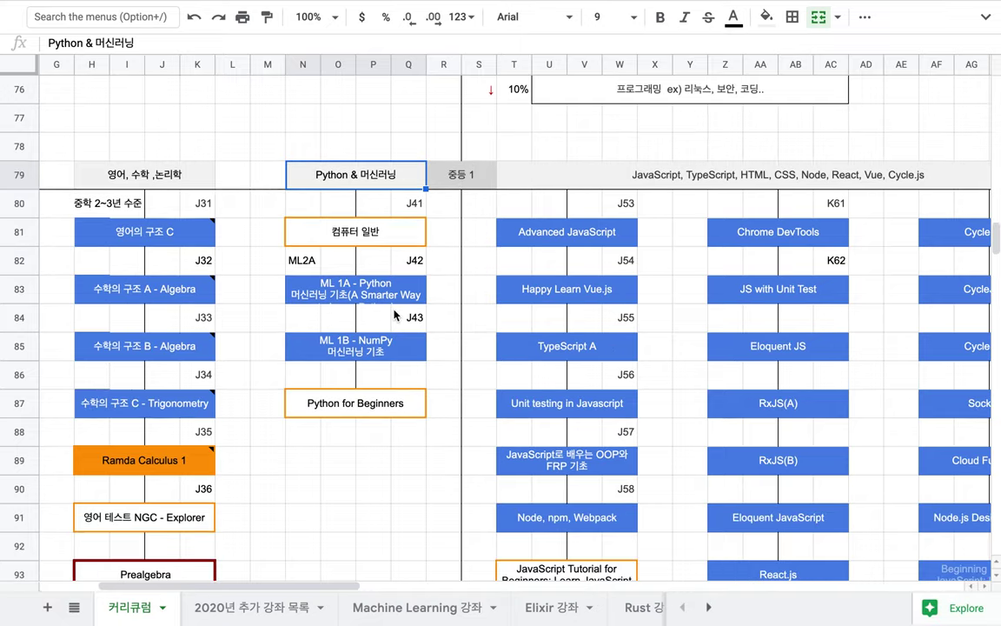
pyautogui.scroll(-1, 394, 315)
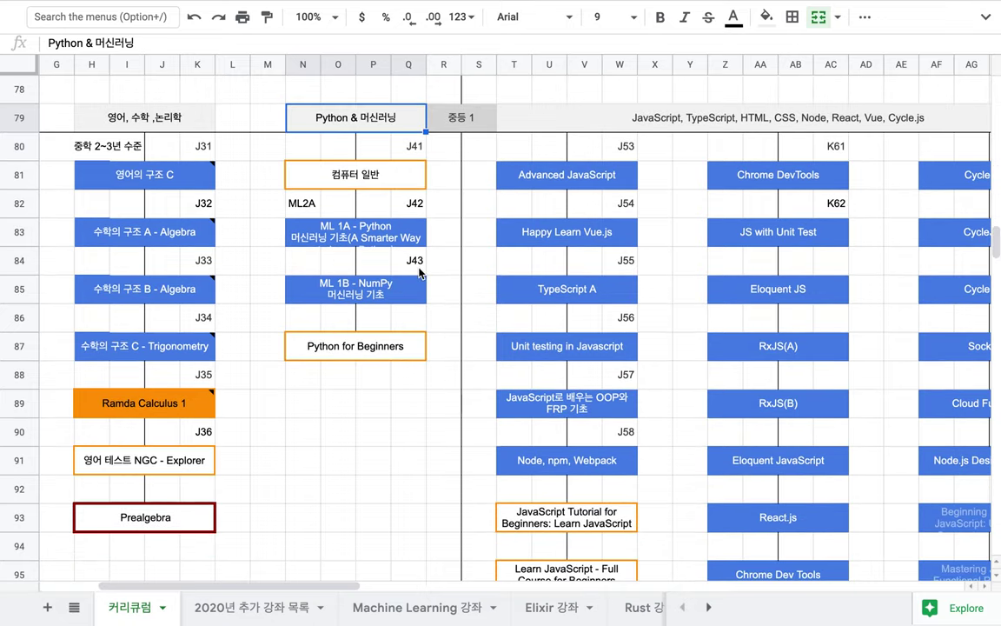
pyautogui.scroll(-6, 420, 273)
pyautogui.scroll(-3, 419, 273)
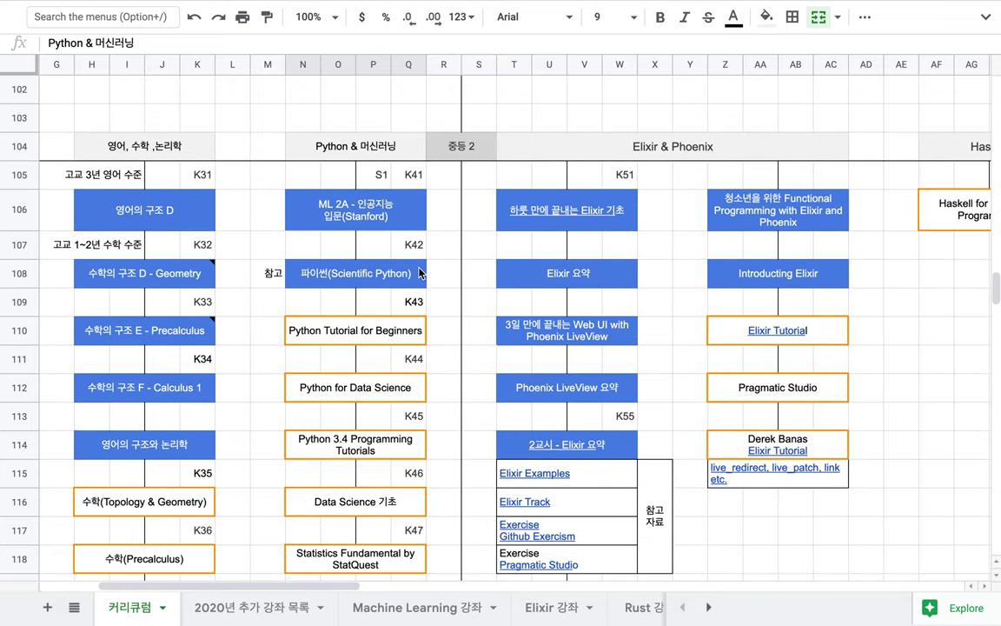
pyautogui.click(389, 229)
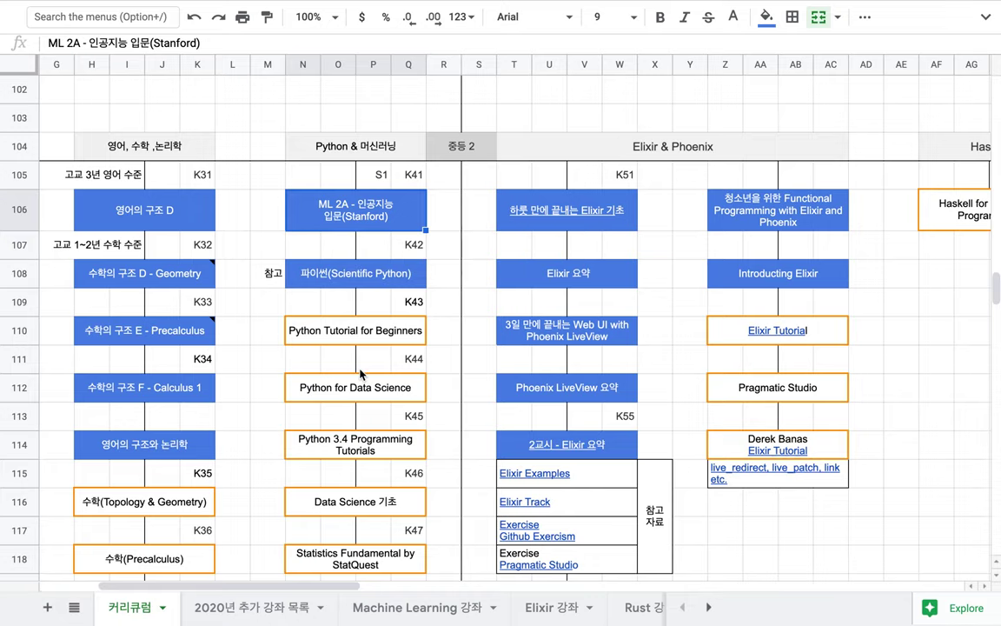
# - Follow the Python & 머신러닝 column through 중등 3 and check the video link on CS221: Artificial Intelligence
pyautogui.scroll(-2, 361, 374)
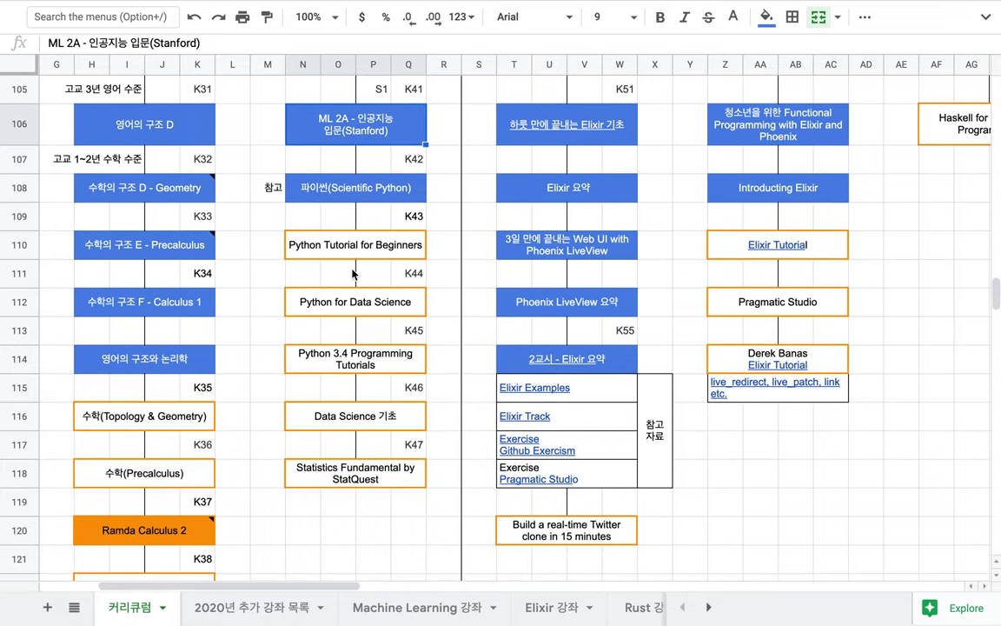
pyautogui.scroll(-5, 379, 352)
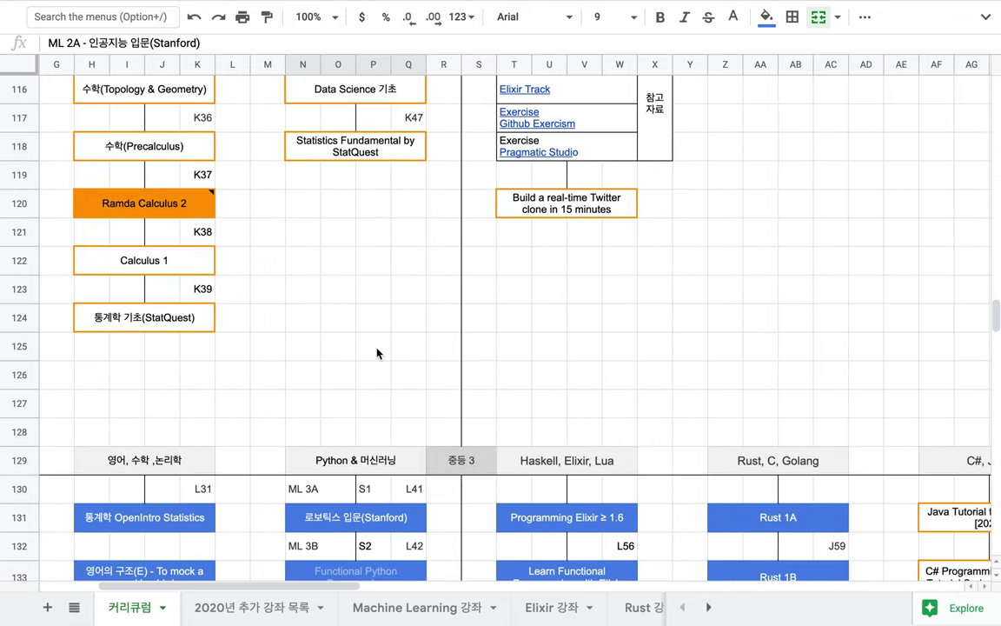
pyautogui.scroll(-2, 378, 352)
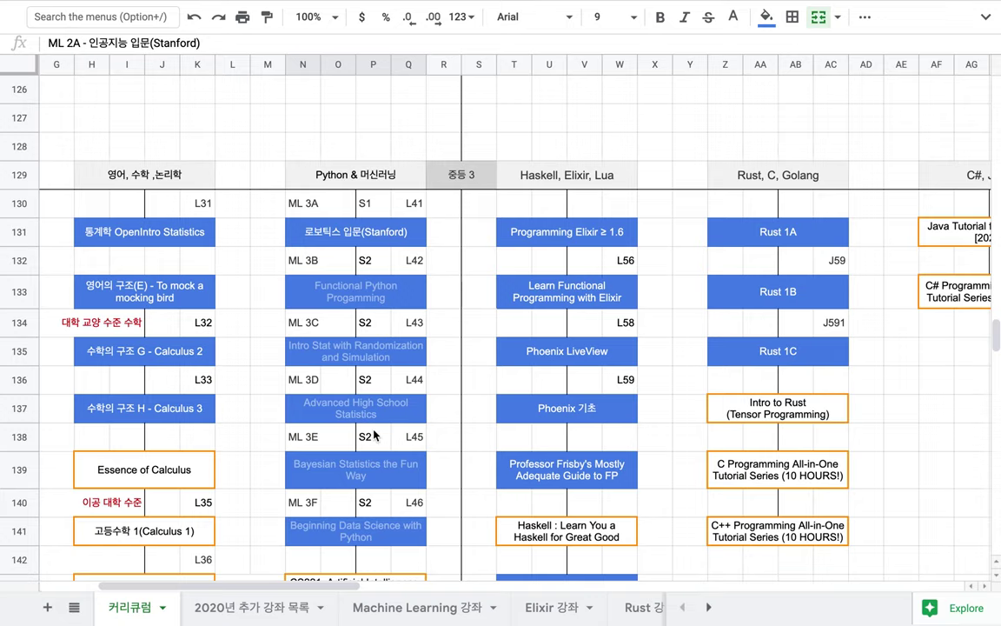
pyautogui.scroll(-5, 374, 434)
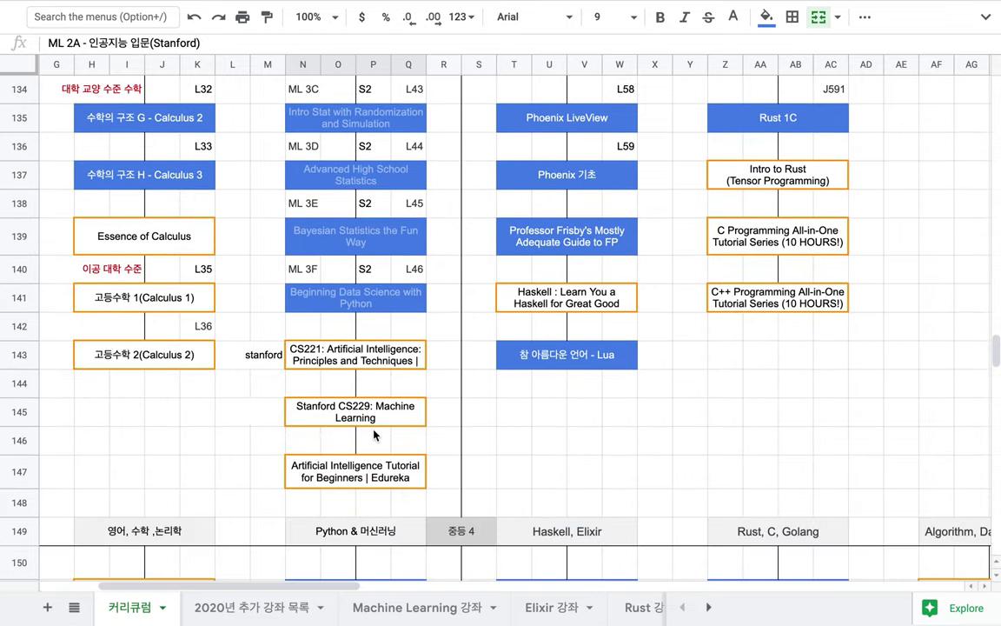
pyautogui.scroll(-1, 374, 435)
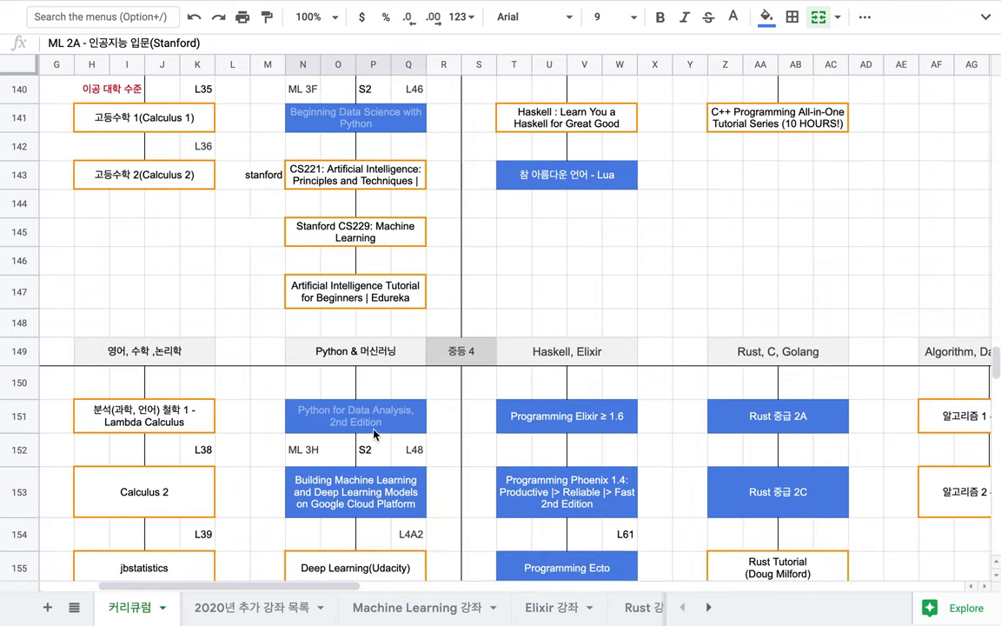
pyautogui.click(381, 182)
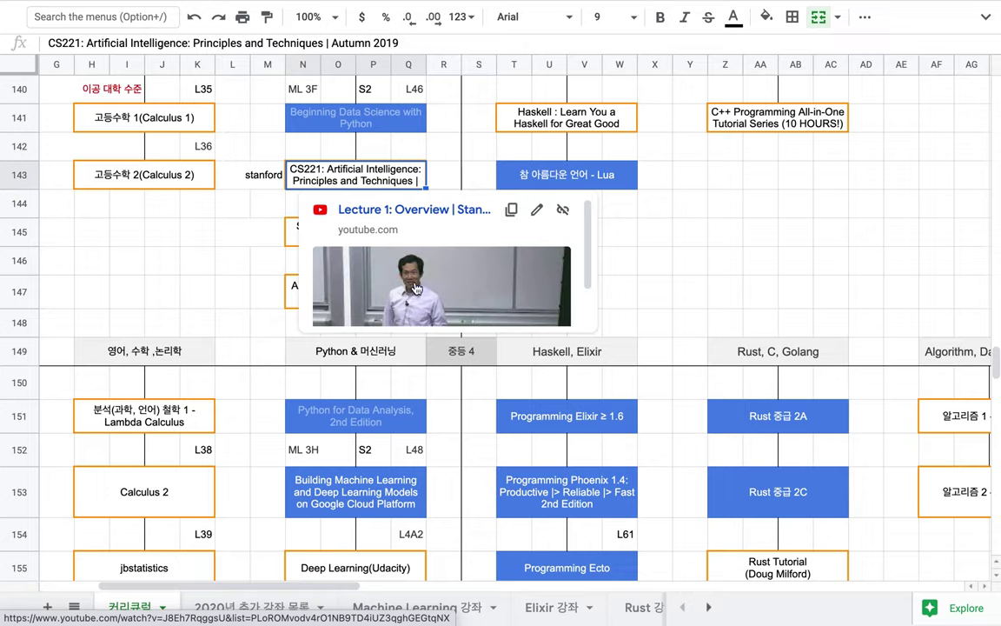
# - Dismiss the CS221 link preview and check the video link on Deep Learning(Udacity) in the 중등 4 section
pyautogui.click(265, 285)
pyautogui.scroll(-3, 265, 285)
pyautogui.scroll(-4, 265, 286)
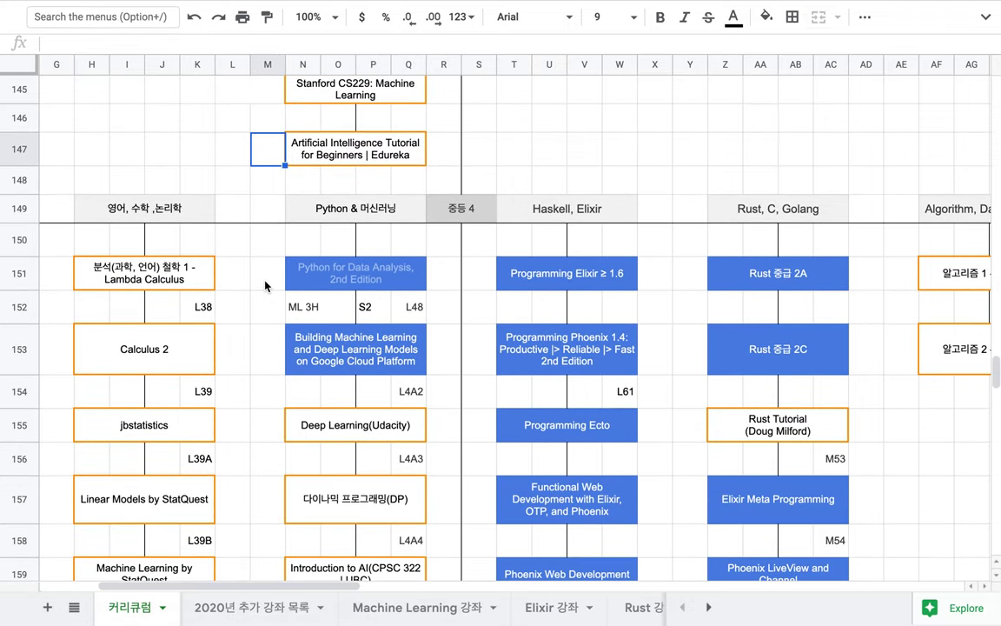
pyautogui.scroll(-1, 265, 286)
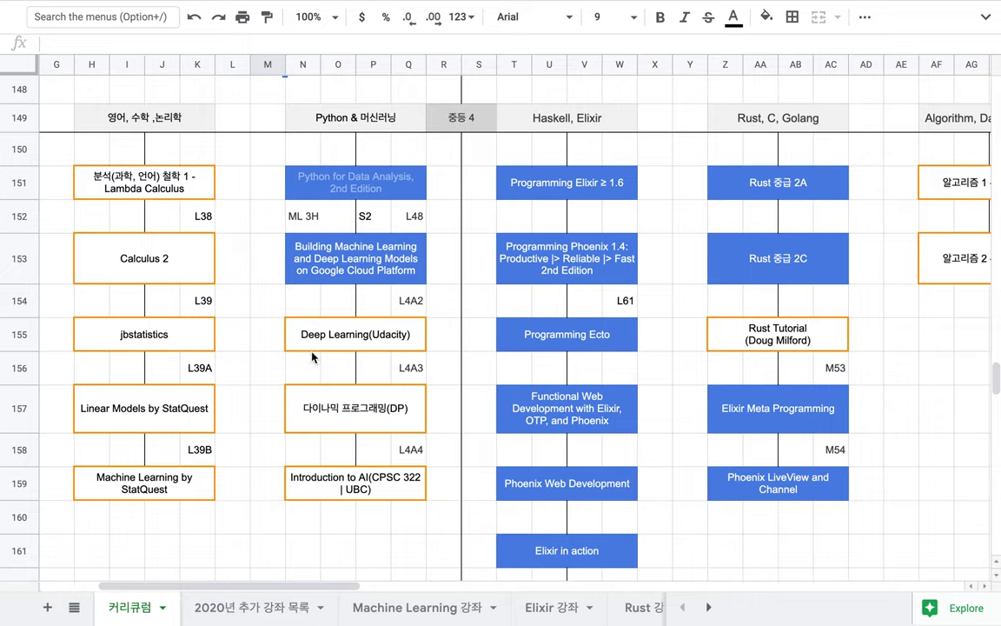
pyautogui.moveTo(338, 343)
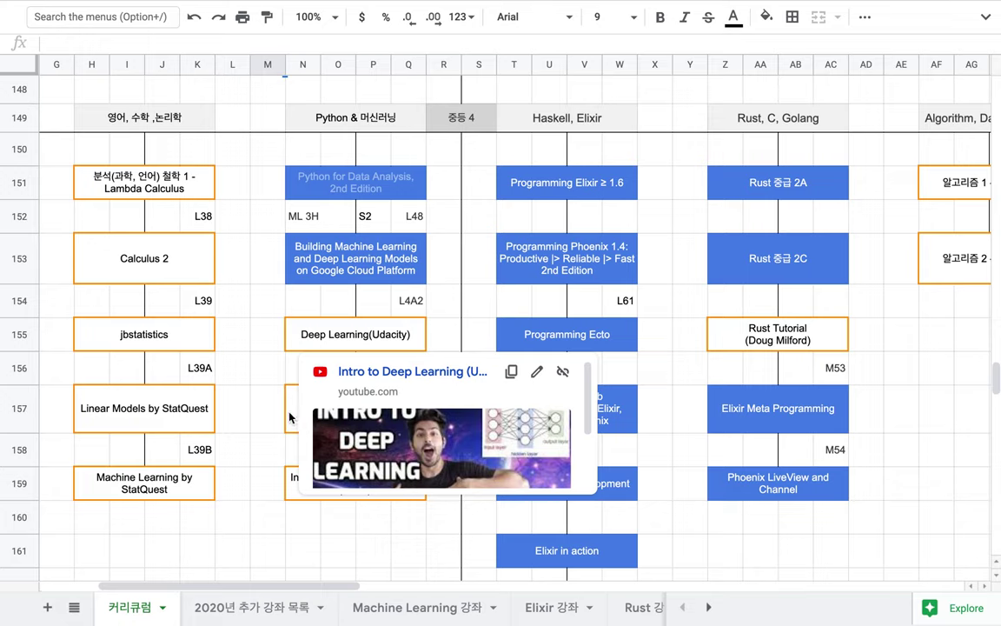
# - Examine the 대학 1~2 courses and check the video link on MIT 6.S191: Introduction to Deep Learning under 대학 3~4
pyautogui.scroll(-5, 253, 429)
pyautogui.scroll(-8, 253, 429)
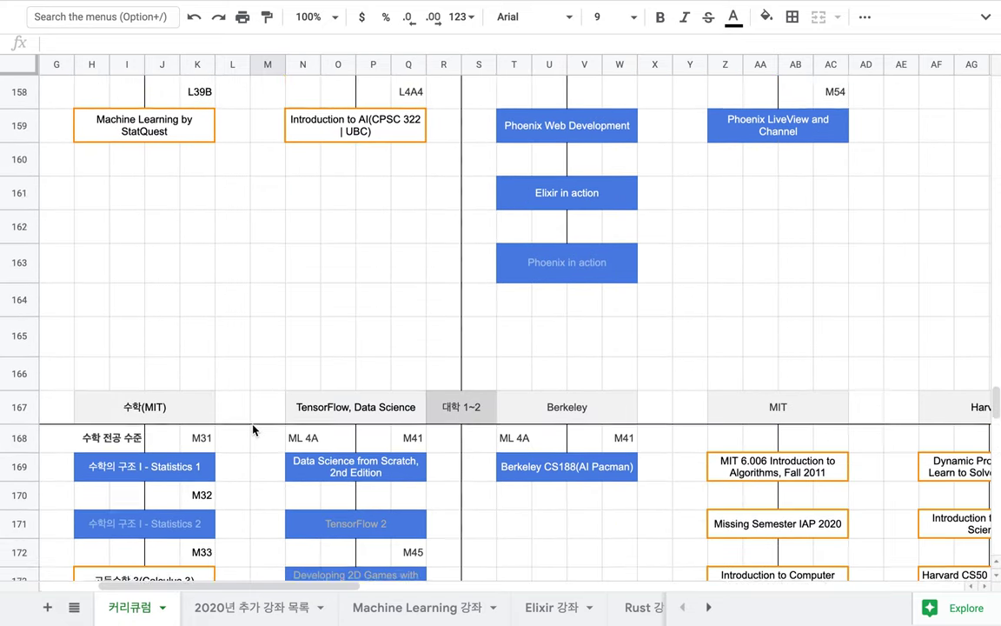
pyautogui.scroll(-1, 253, 430)
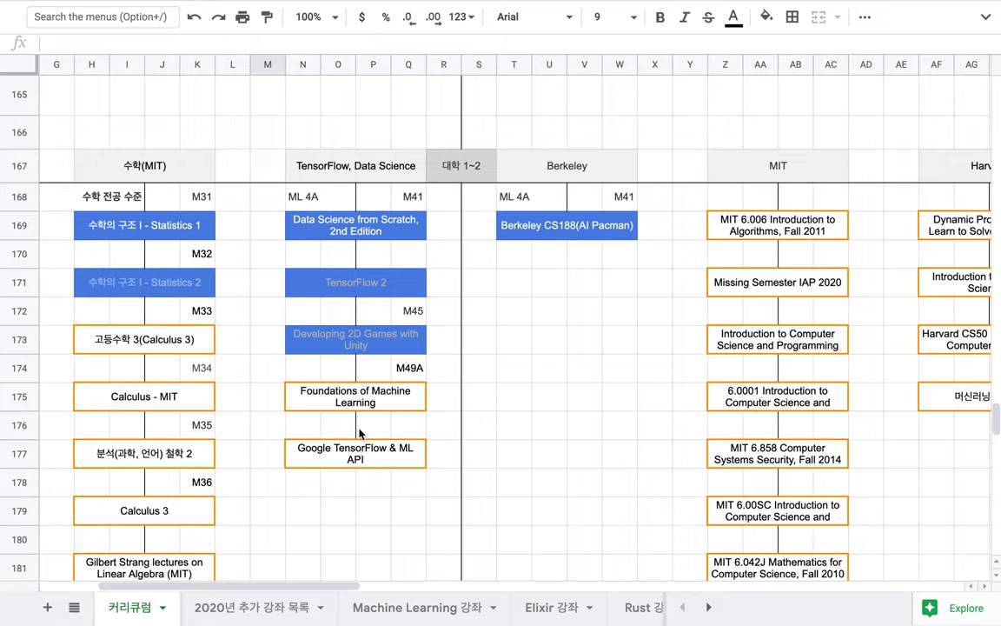
pyautogui.scroll(-5, 359, 432)
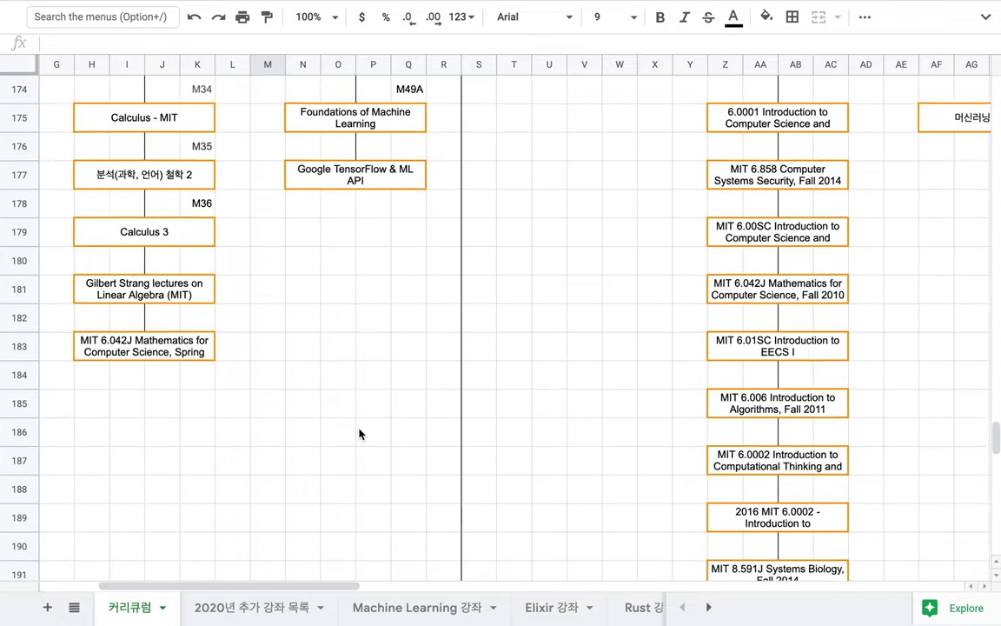
pyautogui.scroll(-4, 359, 432)
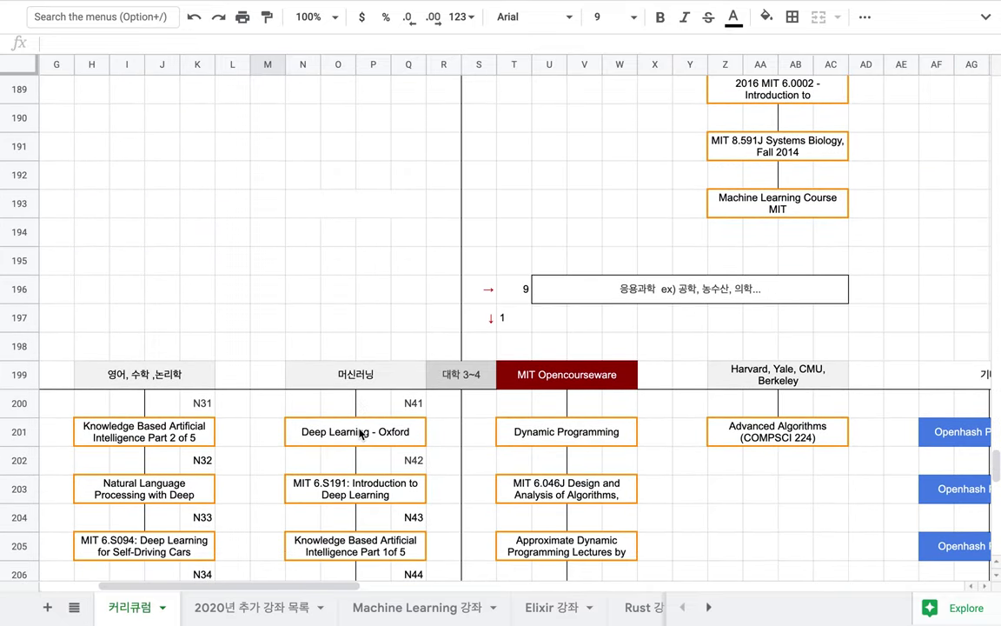
pyautogui.scroll(-1, 358, 432)
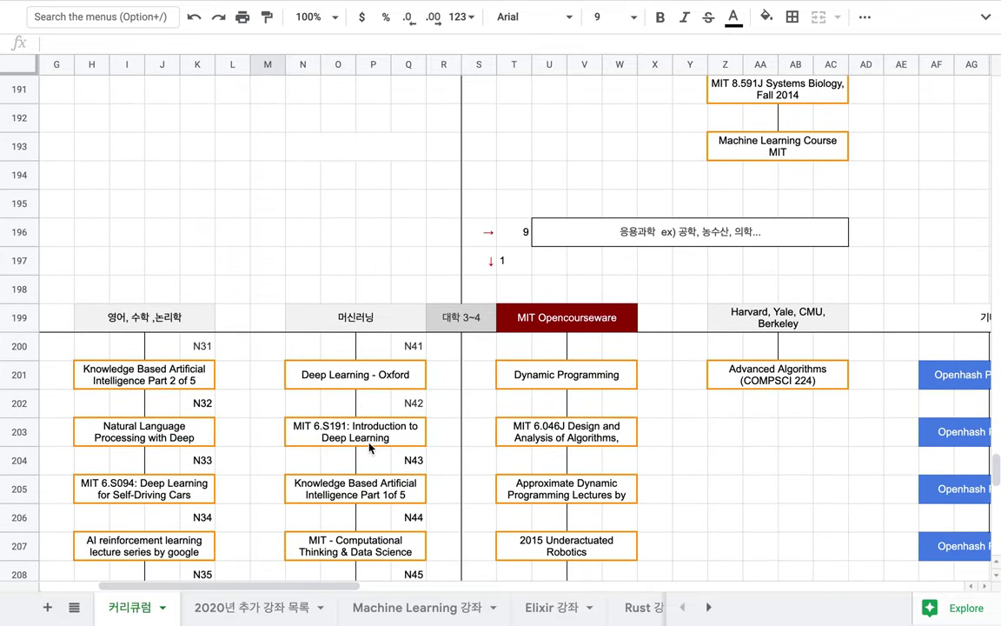
pyautogui.moveTo(369, 444)
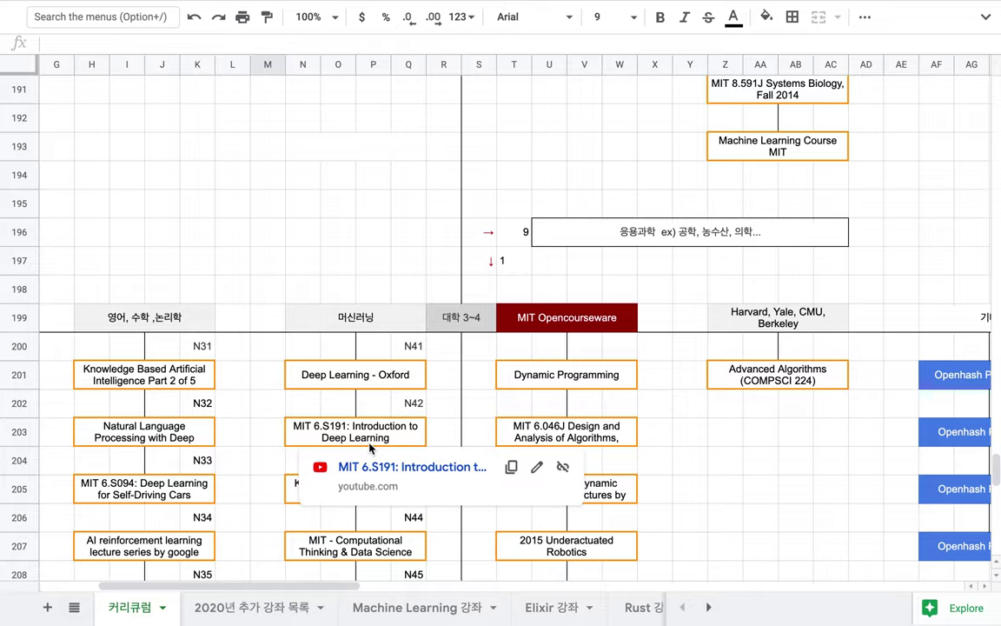
# - Return to the start of the curriculum and select the 유치원(4년) 영어, 수학, 논리학 heading and its 논리 게임(앱) entry
pyautogui.scroll(18, 369, 447)
pyautogui.scroll(20, 369, 447)
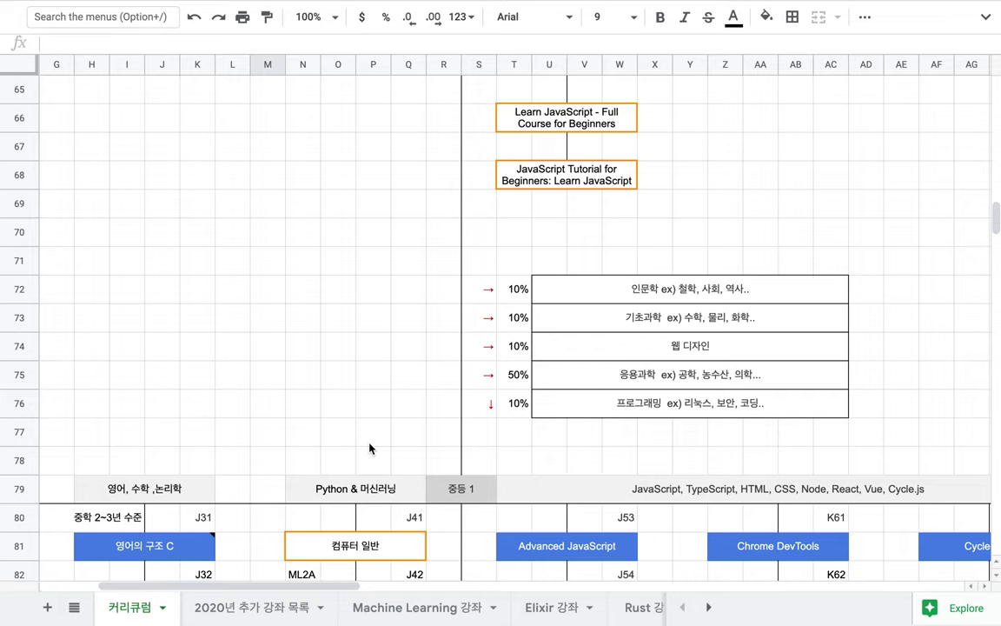
pyautogui.scroll(15, 369, 448)
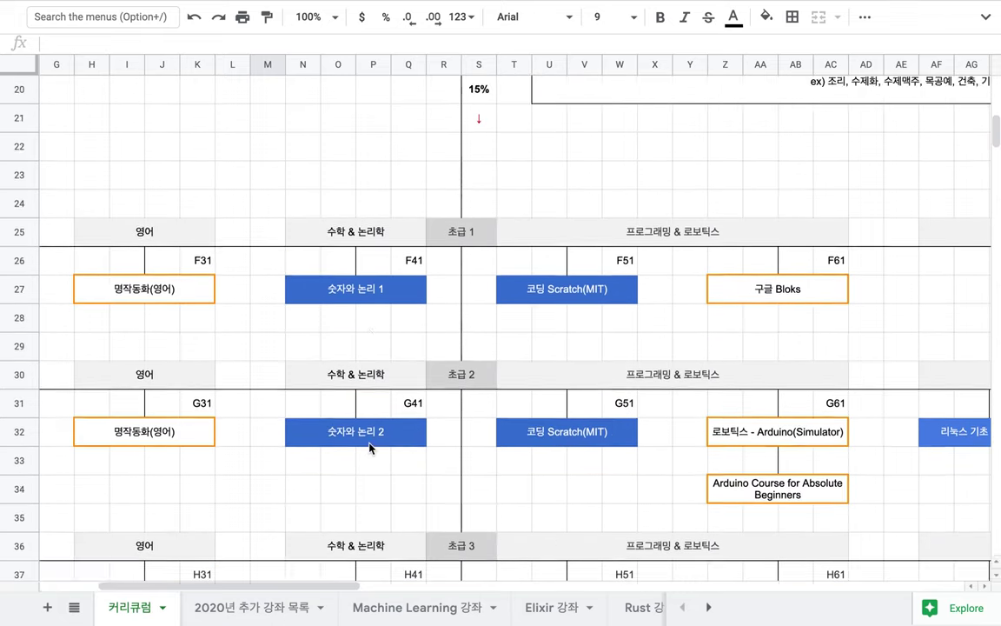
pyautogui.scroll(7, 370, 446)
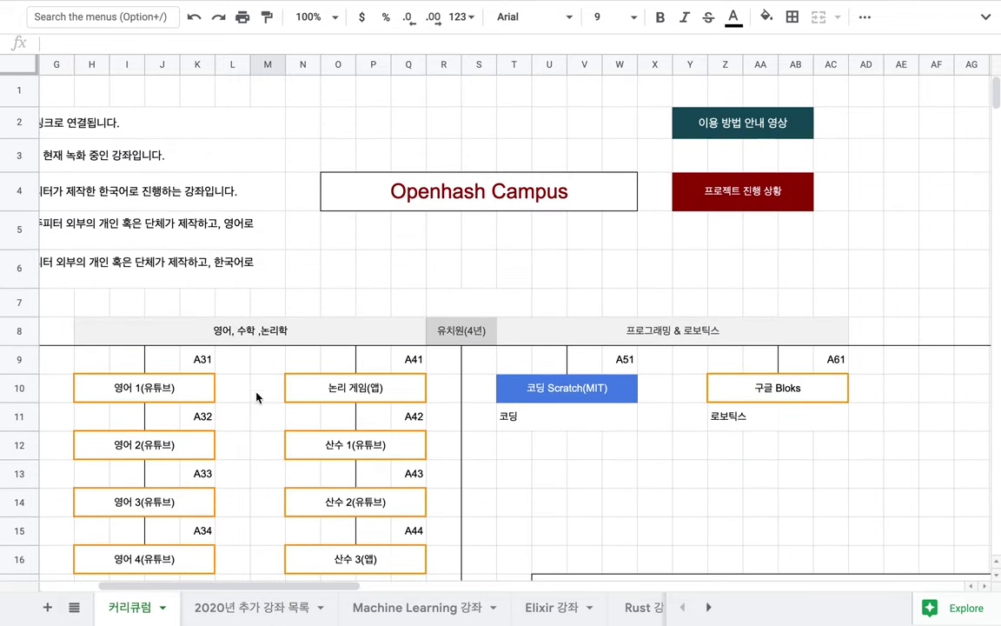
pyautogui.click(247, 339)
pyautogui.scroll(-5, 246, 342)
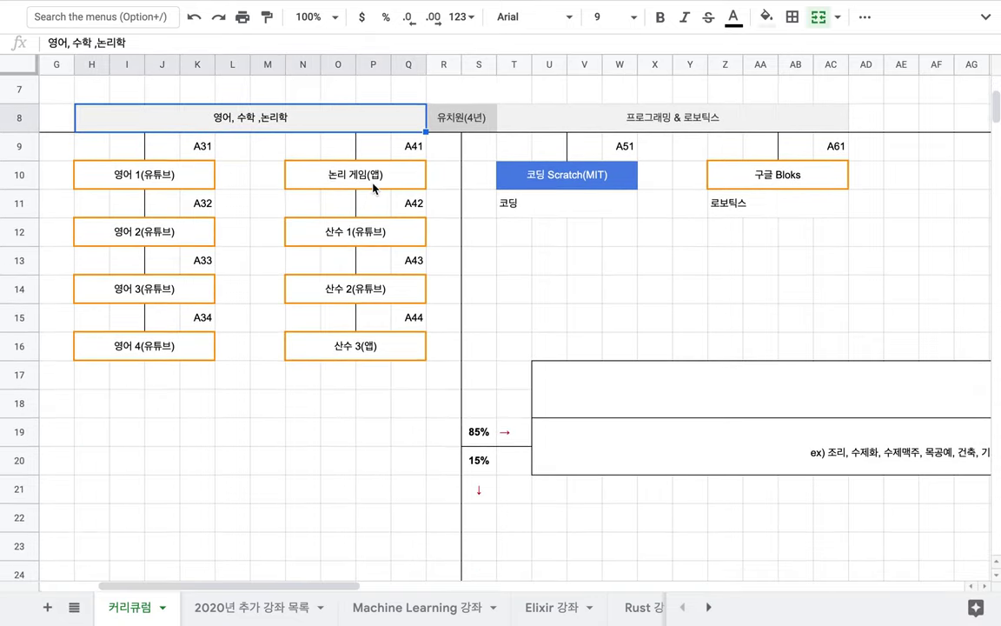
pyautogui.click(337, 171)
# - Check the playlist links on 명작동화(영어) and 숫자와 논리 1 in the 초급 1 section
pyautogui.scroll(-5, 315, 332)
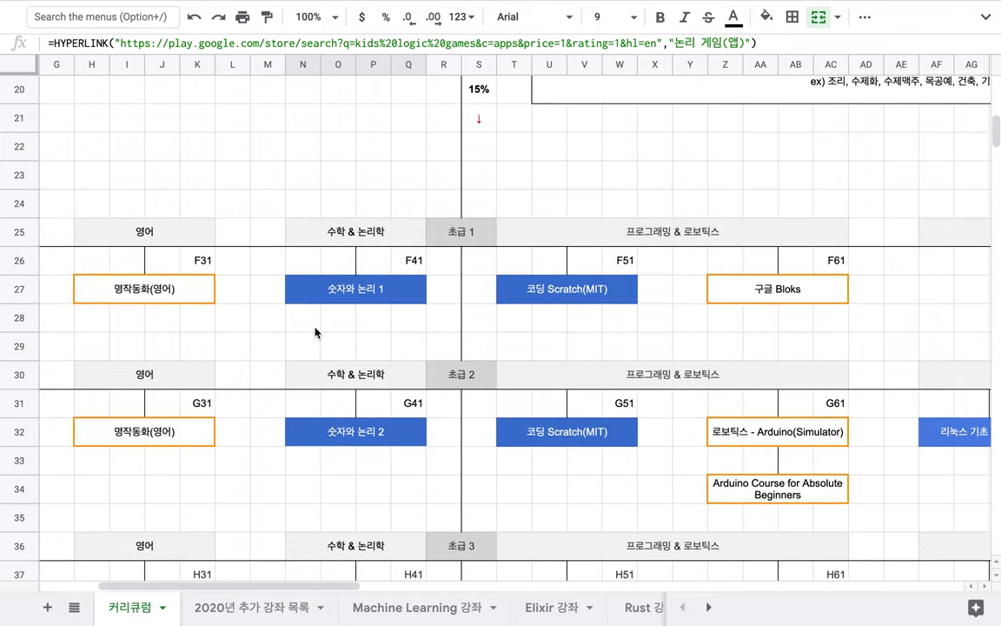
pyautogui.scroll(-2, 315, 332)
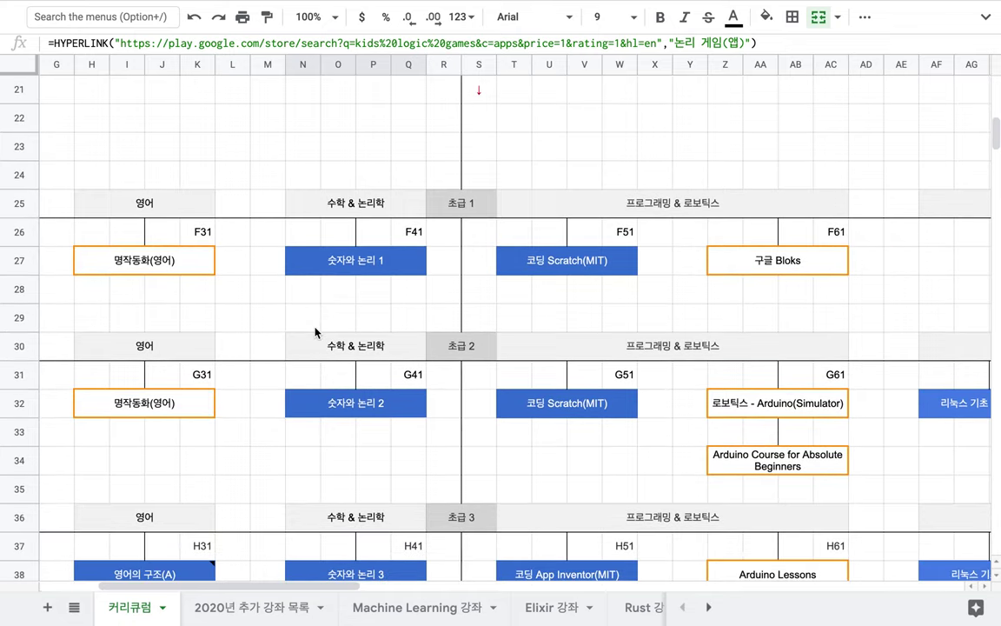
pyautogui.click(171, 244)
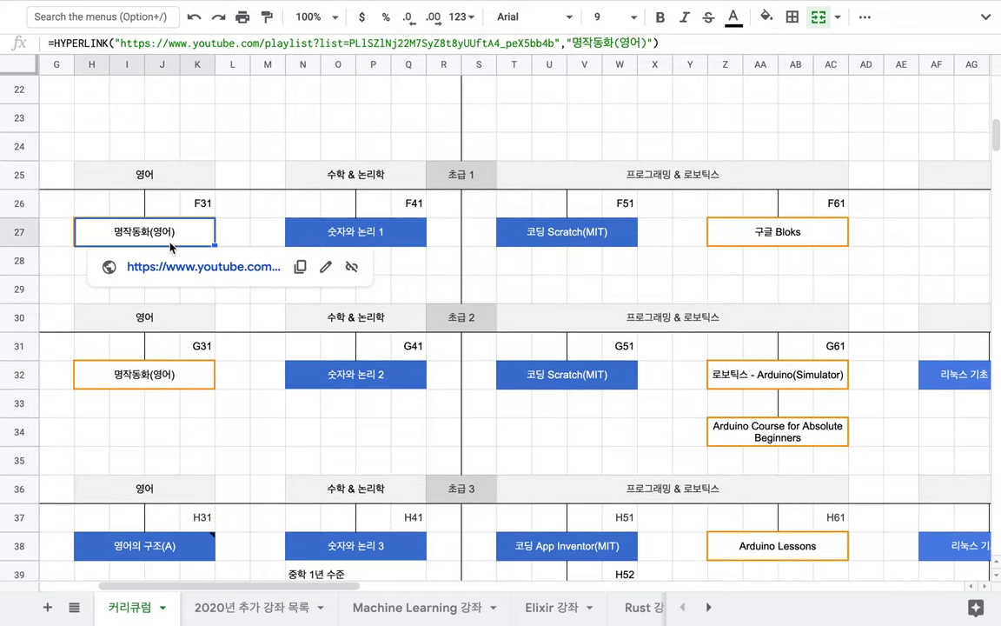
pyautogui.click(331, 230)
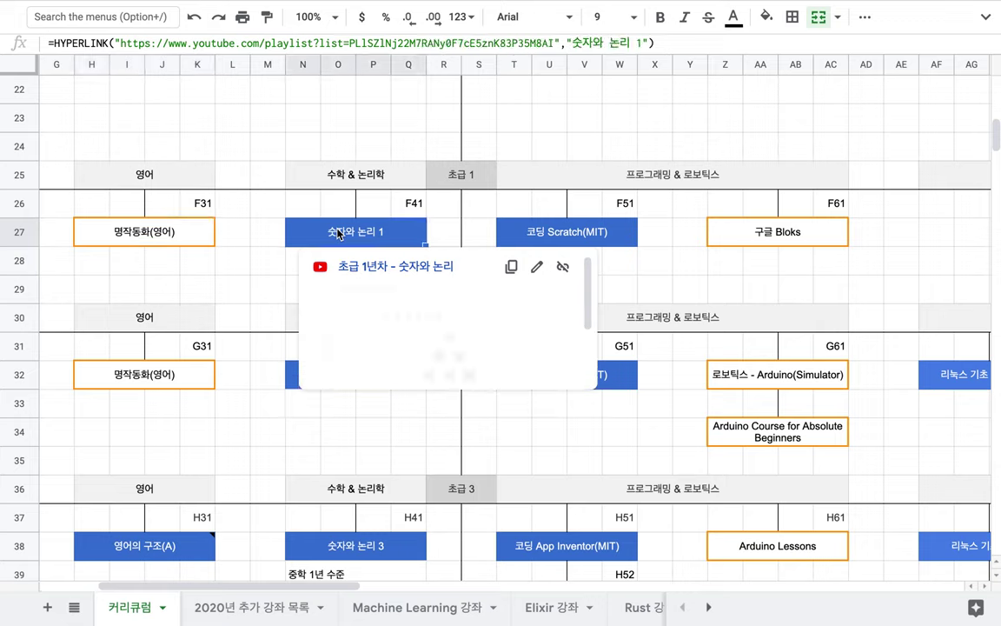
# - Close the link preview, go down past 초급 4 to 중등 1 and select 수학의 구조 C - Trigonometry
pyautogui.click(248, 384)
pyautogui.scroll(-5, 249, 385)
pyautogui.scroll(-6, 248, 388)
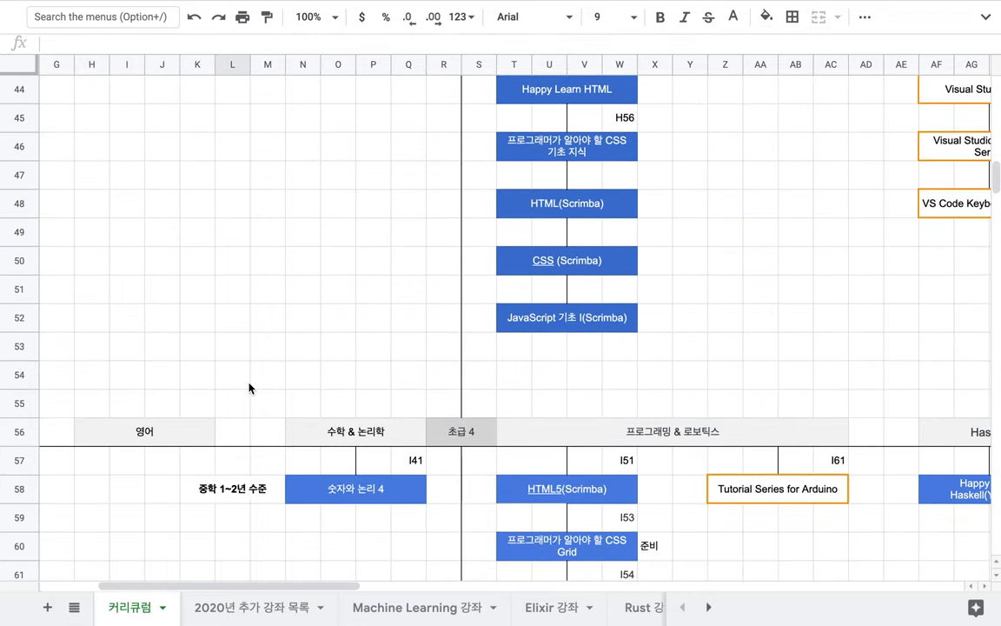
pyautogui.scroll(-8, 249, 388)
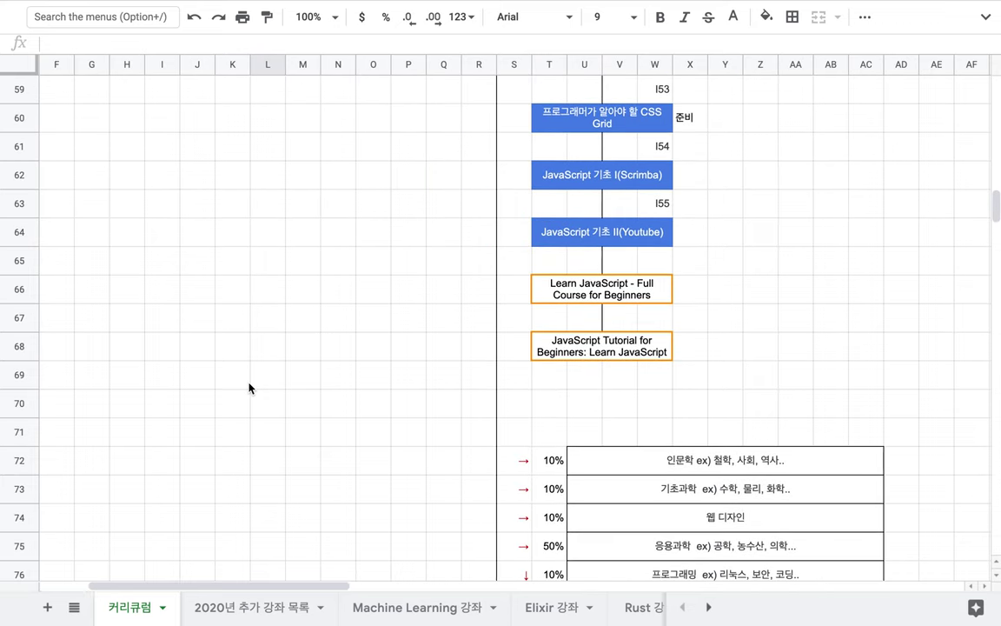
pyautogui.scroll(-2, 249, 387)
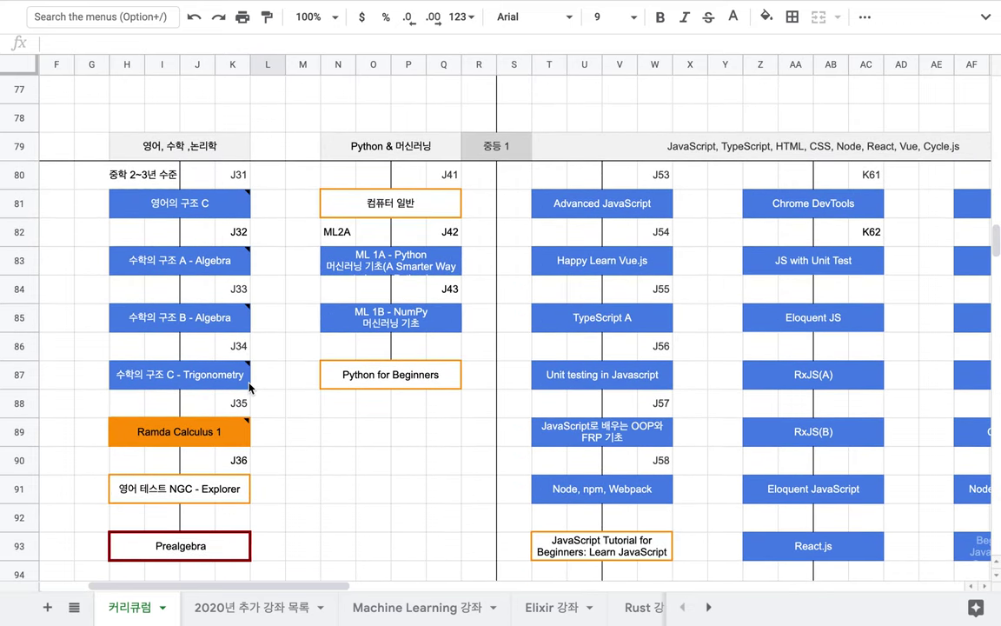
pyautogui.scroll(-2, 249, 387)
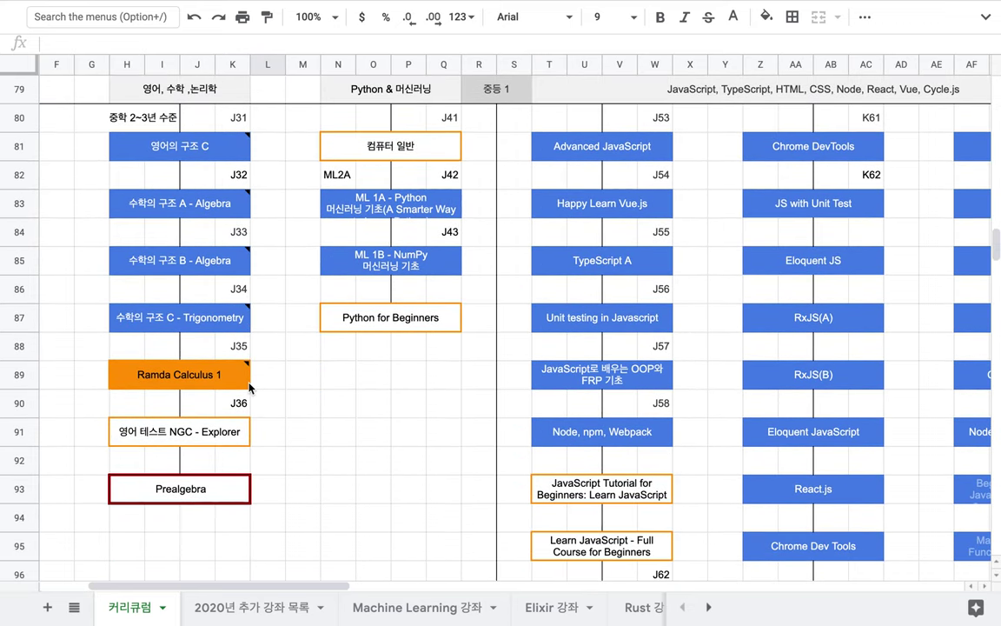
pyautogui.click(224, 324)
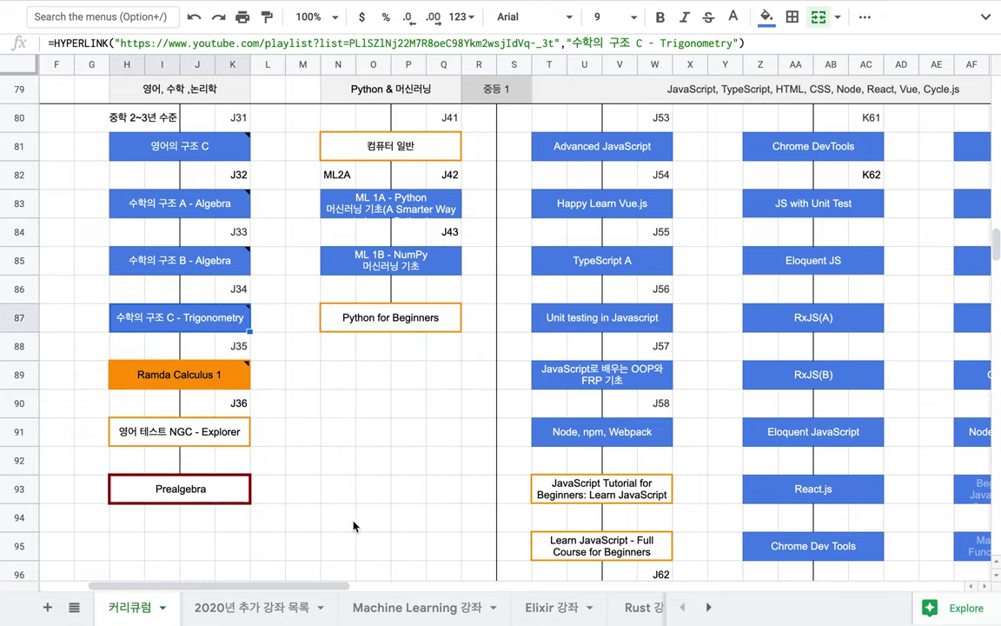
# - Examine the math and Python courses from 중등 2 through 중등 4 and select the 영어, 수학, 논리학 heading of 중등 4
pyautogui.scroll(-5, 209, 510)
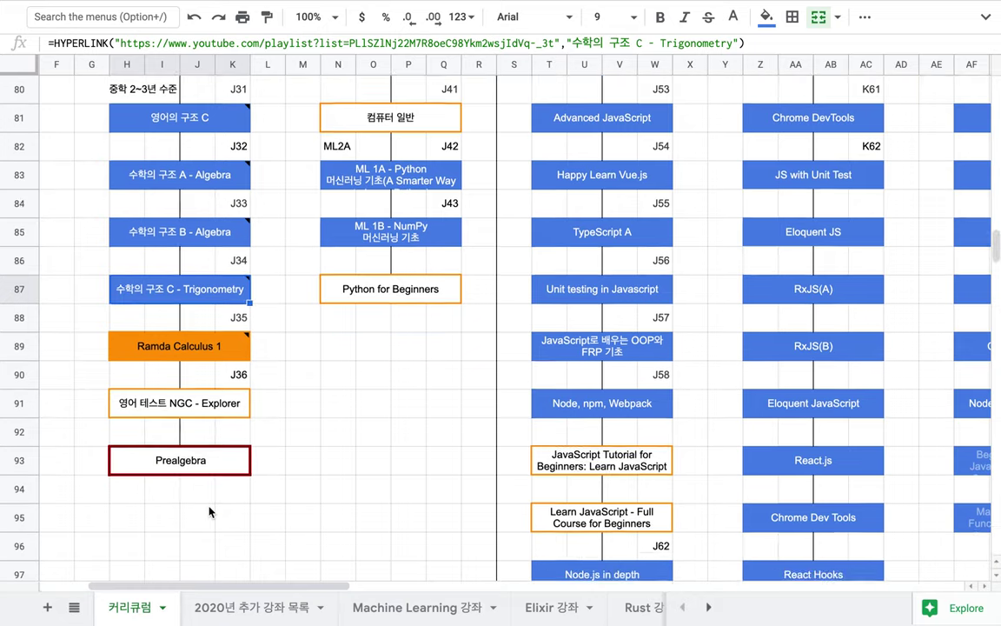
pyautogui.hscroll(-2, 208, 510)
pyautogui.scroll(-5, 209, 510)
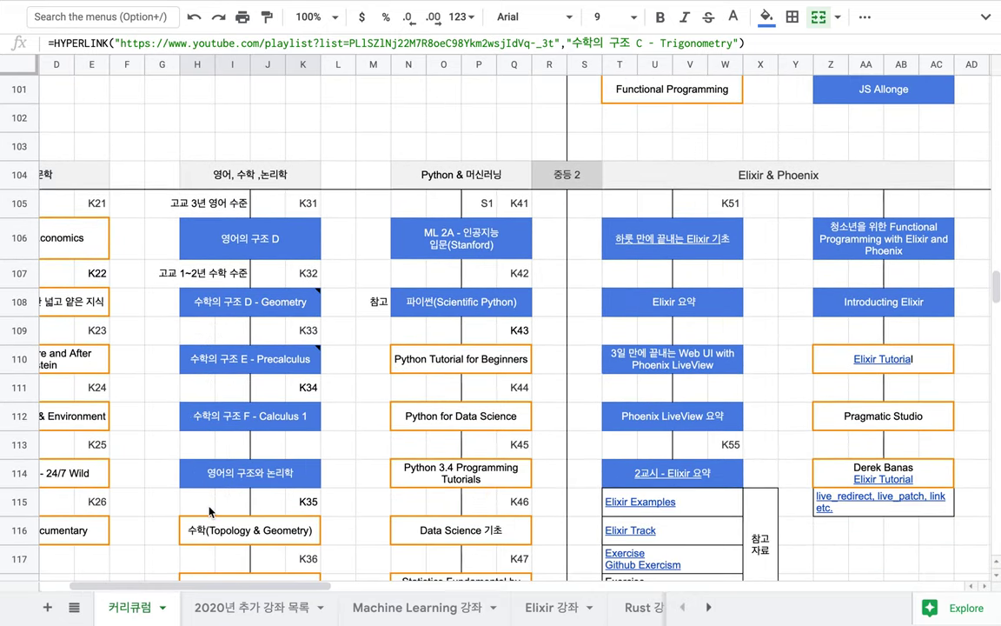
pyautogui.scroll(-7, 208, 511)
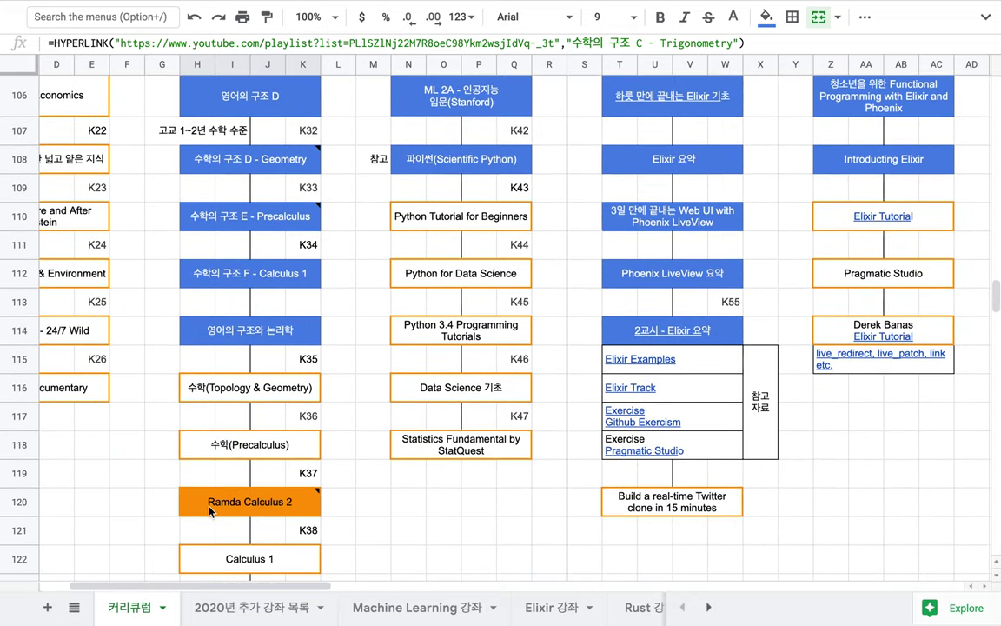
pyautogui.scroll(-6, 209, 511)
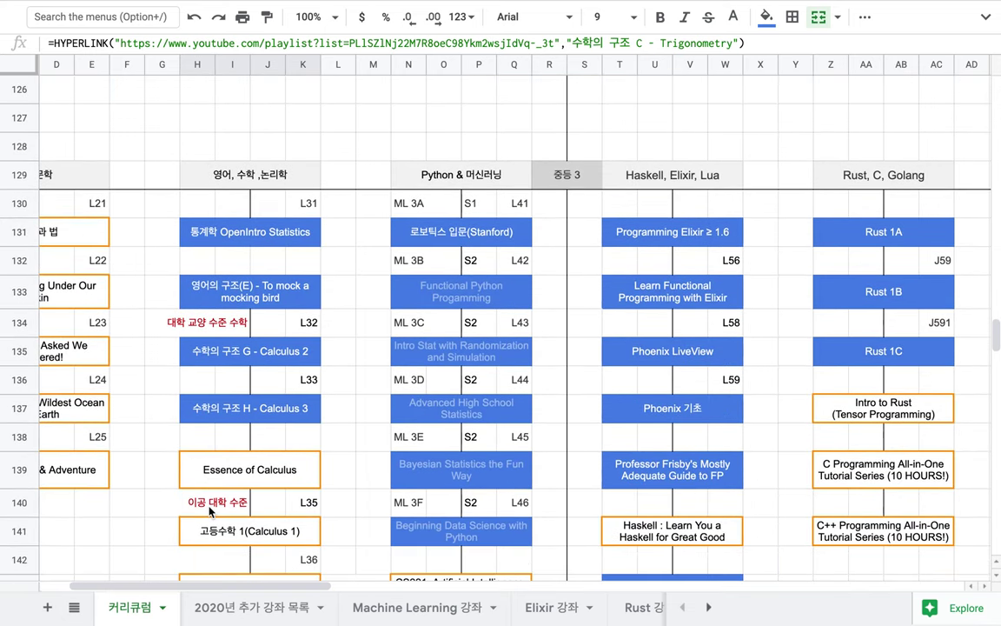
pyautogui.scroll(-2, 208, 511)
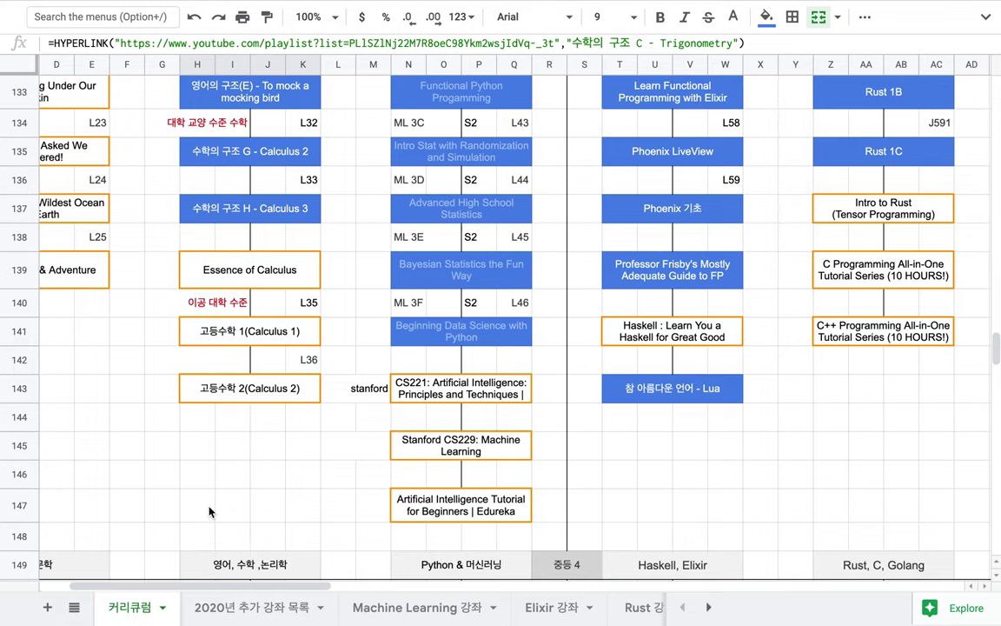
pyautogui.scroll(3, 209, 511)
pyautogui.scroll(-6, 209, 511)
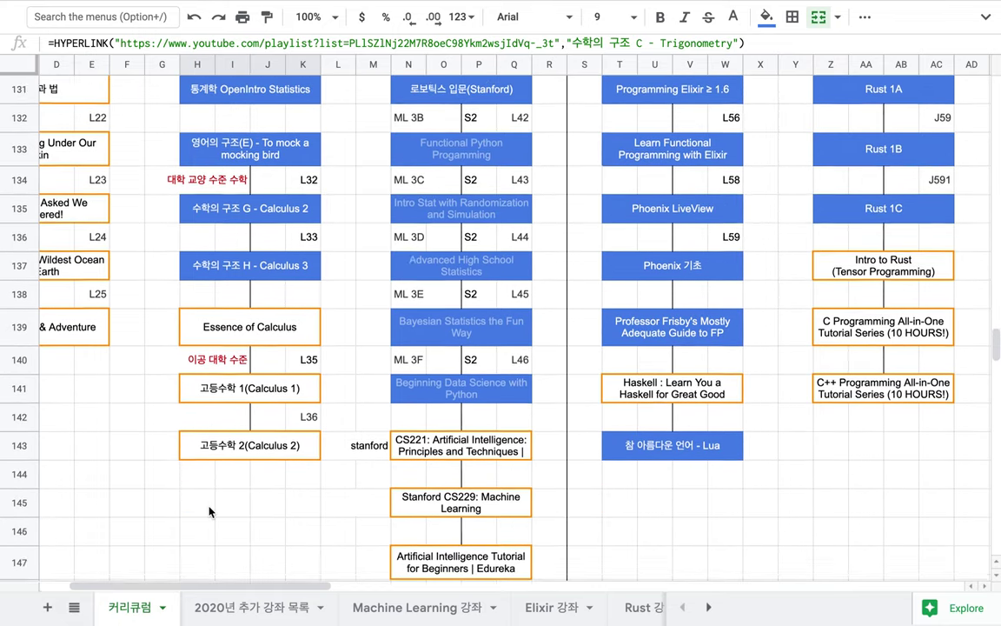
pyautogui.scroll(-5, 209, 511)
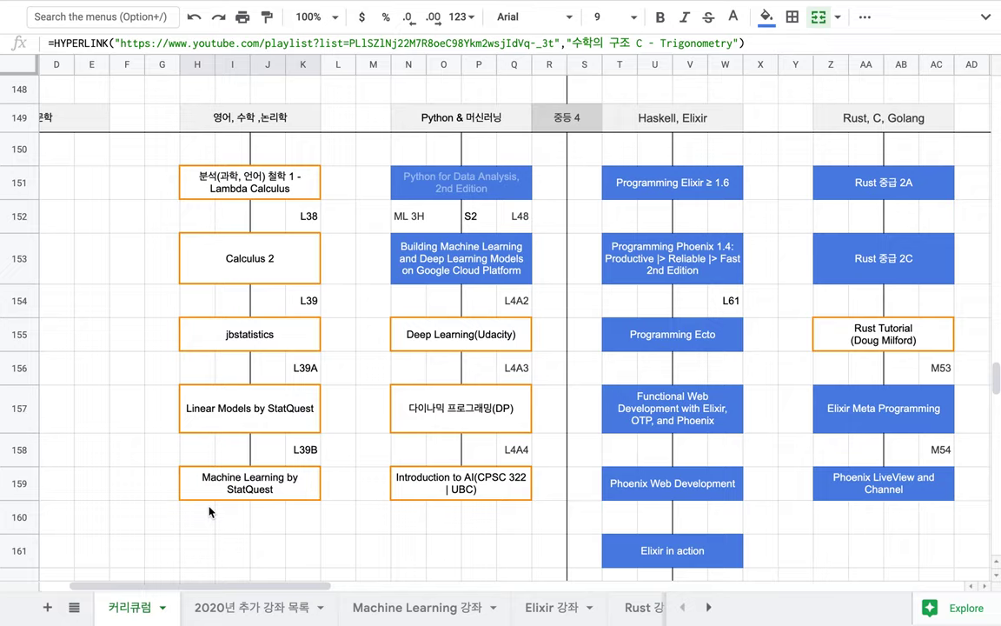
pyautogui.click(257, 127)
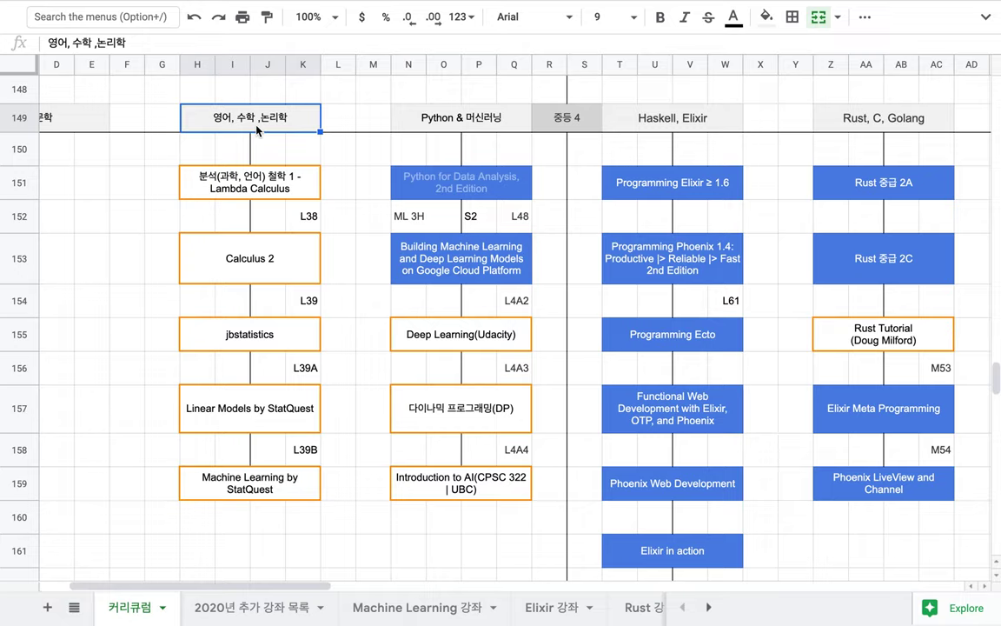
# - Return to the 중등 2 section, check the video link on 수학의 구조 E - Precalculus and select 수학(Topology & Geometry)
pyautogui.scroll(8, 257, 129)
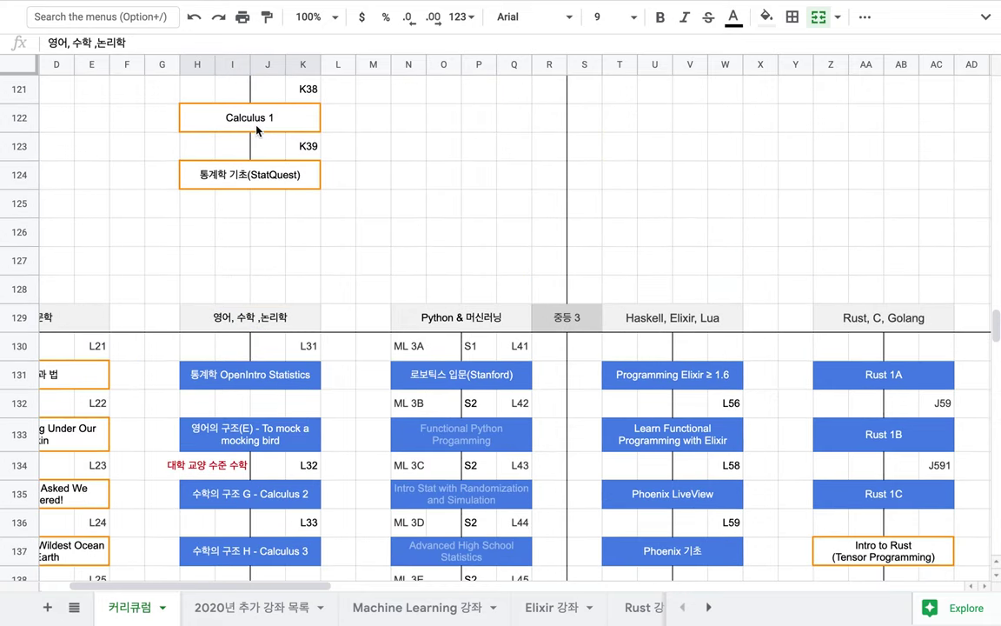
pyautogui.scroll(2, 257, 129)
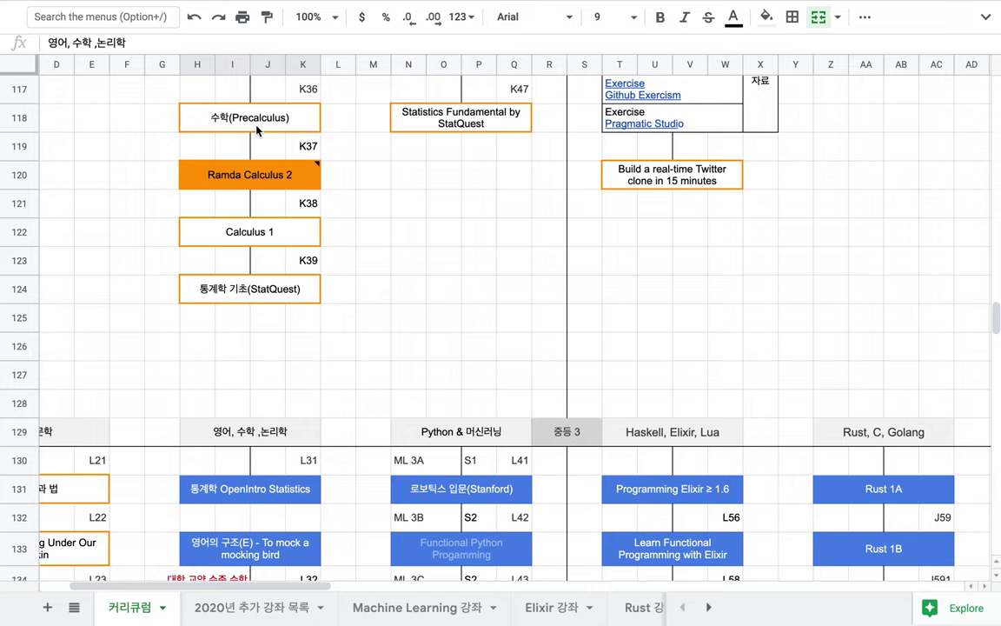
pyautogui.scroll(4, 256, 129)
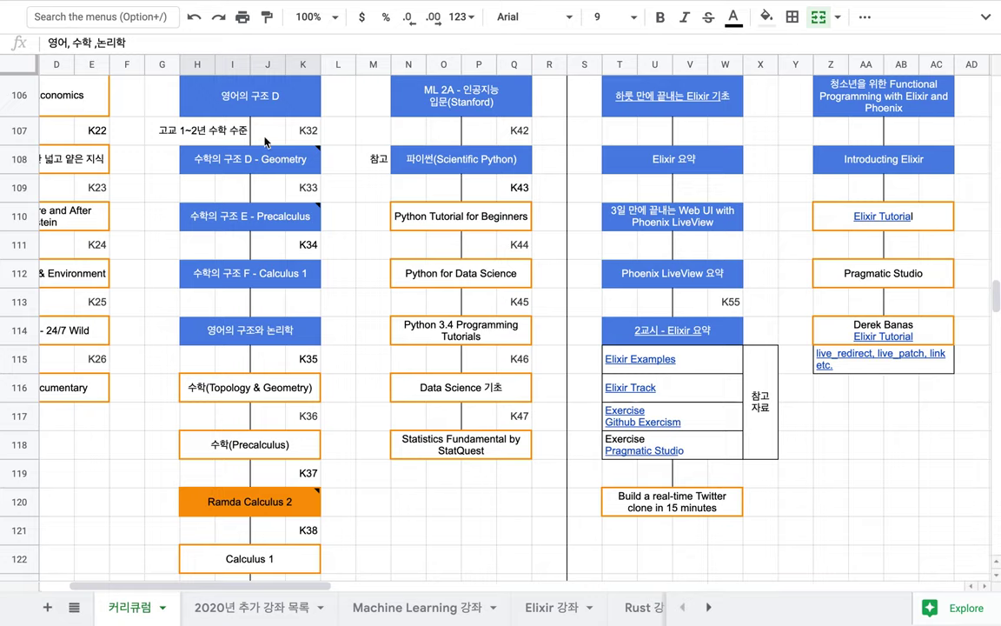
pyautogui.click(246, 230)
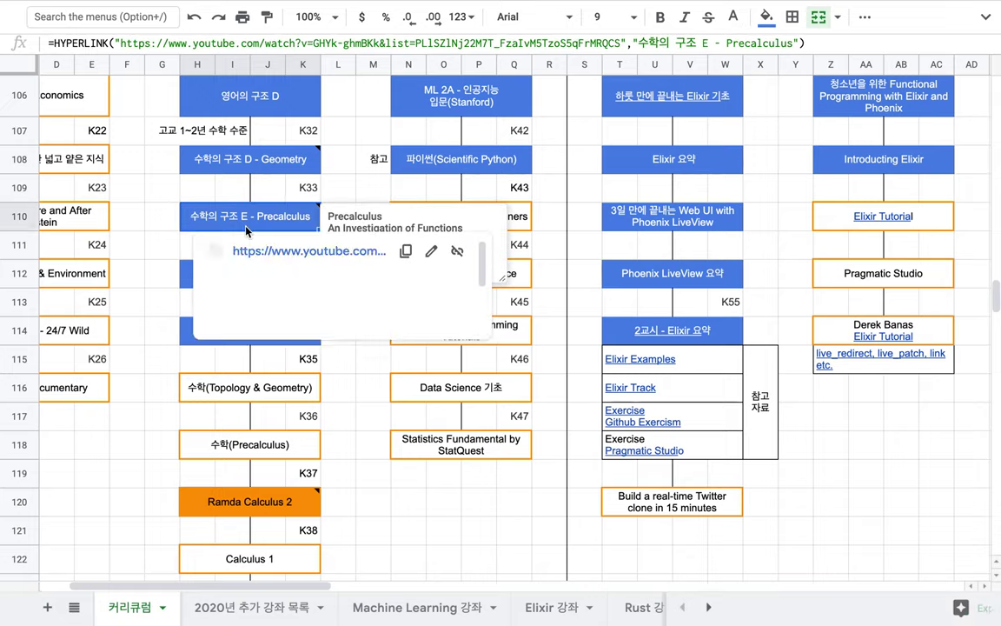
pyautogui.click(170, 282)
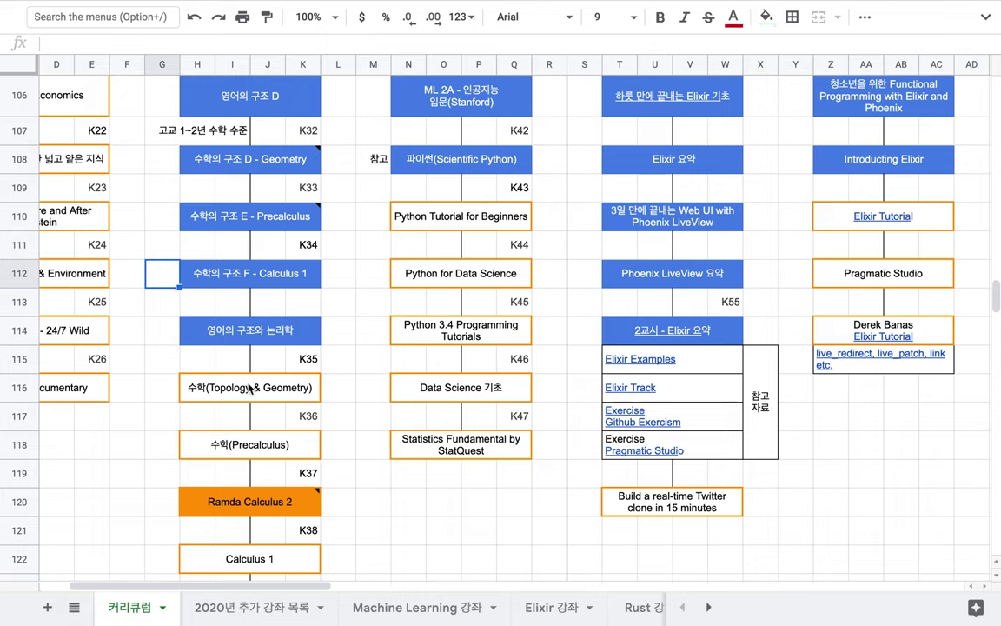
pyautogui.click(228, 384)
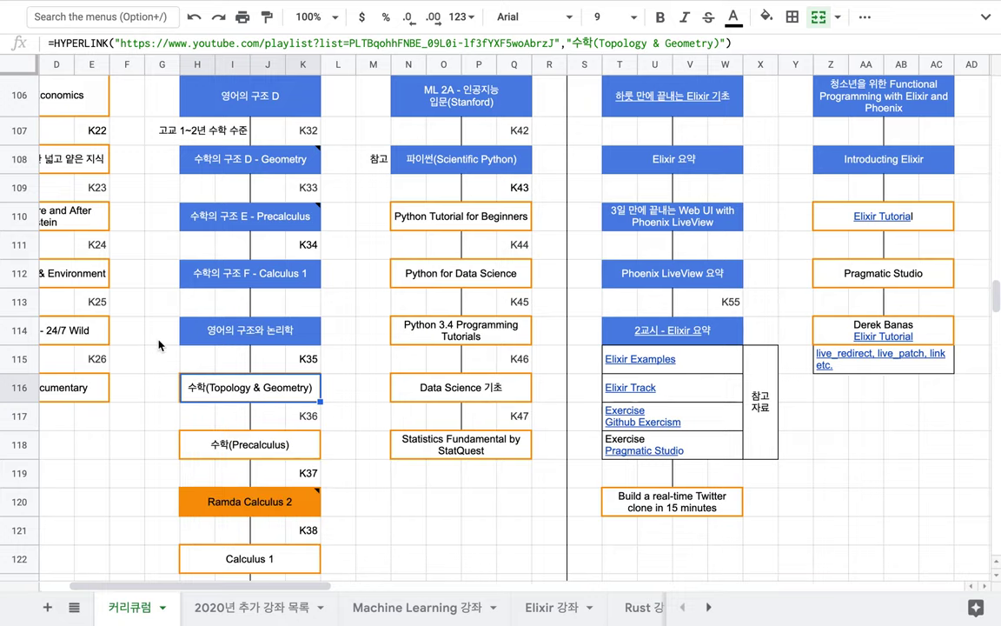
# - Examine how the math and machine learning courses progress from the 중등 1 level to the 대학 3~4 level
pyautogui.scroll(1, 149, 335)
pyautogui.moveTo(211, 178)
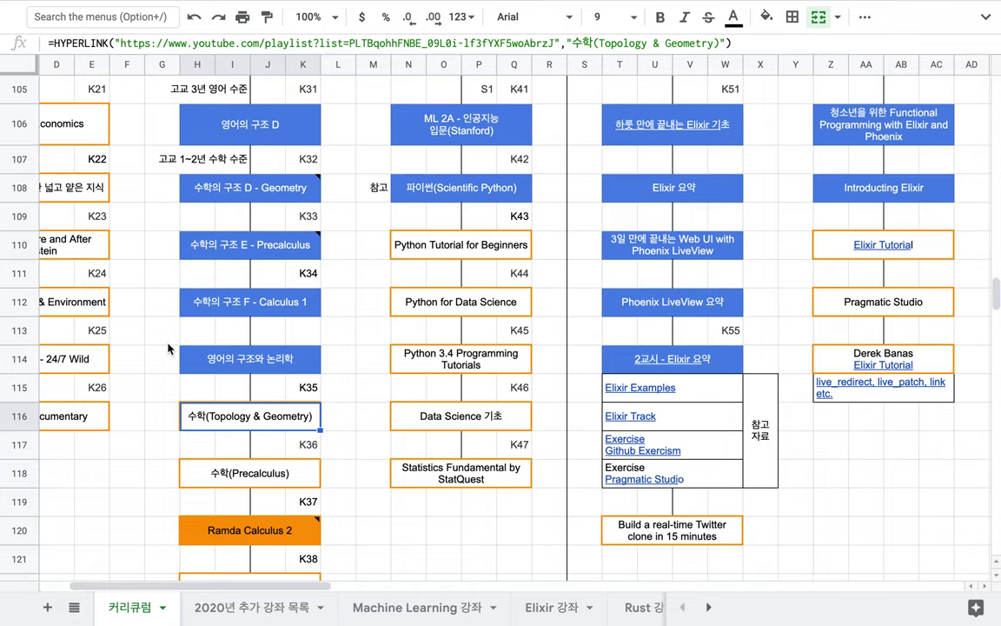
pyautogui.scroll(6, 168, 348)
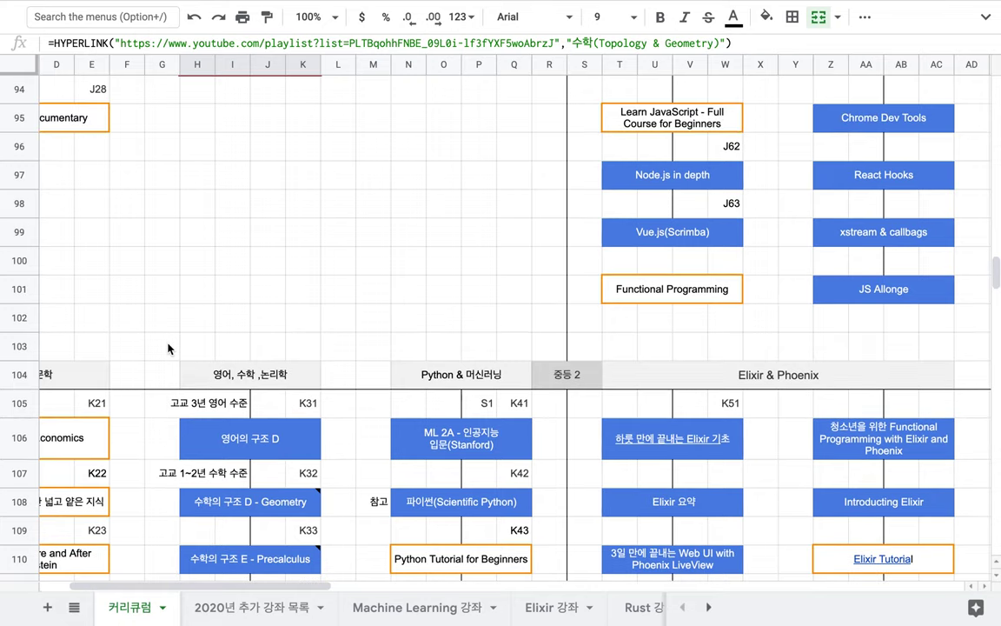
pyautogui.scroll(3, 168, 349)
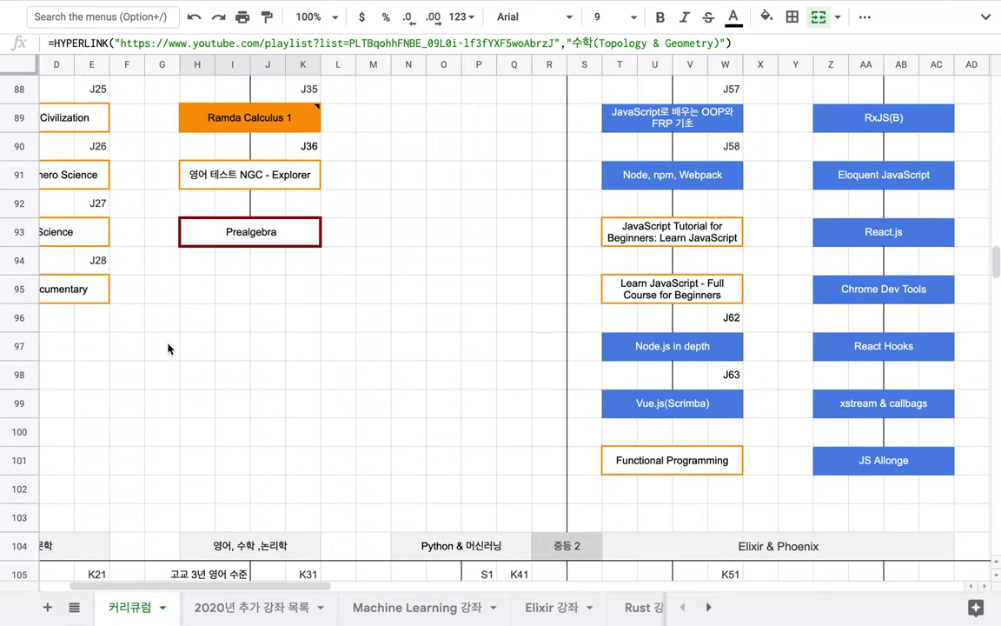
pyautogui.scroll(-20, 167, 349)
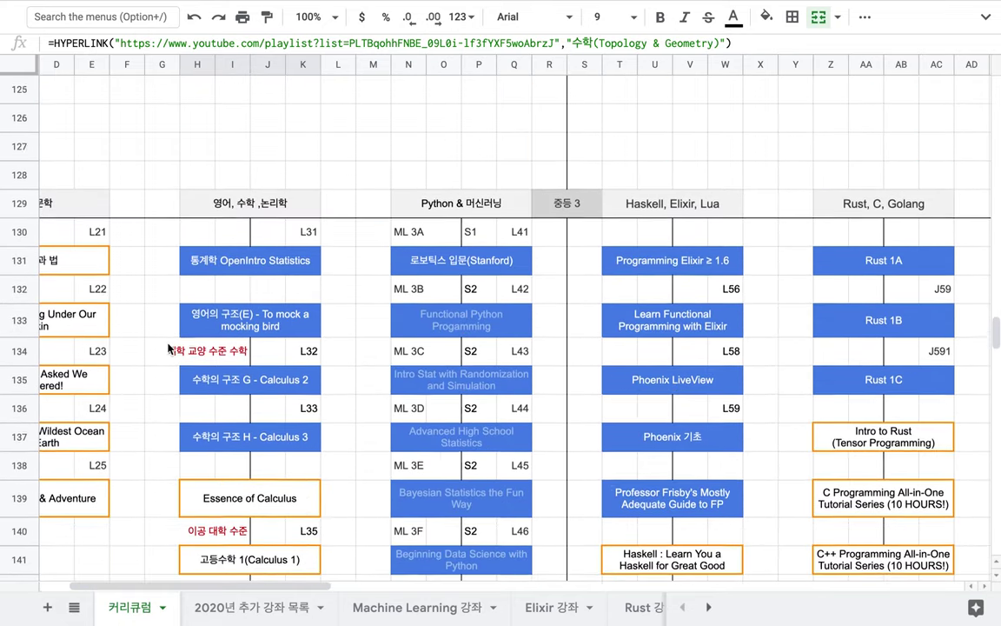
pyautogui.scroll(-15, 168, 348)
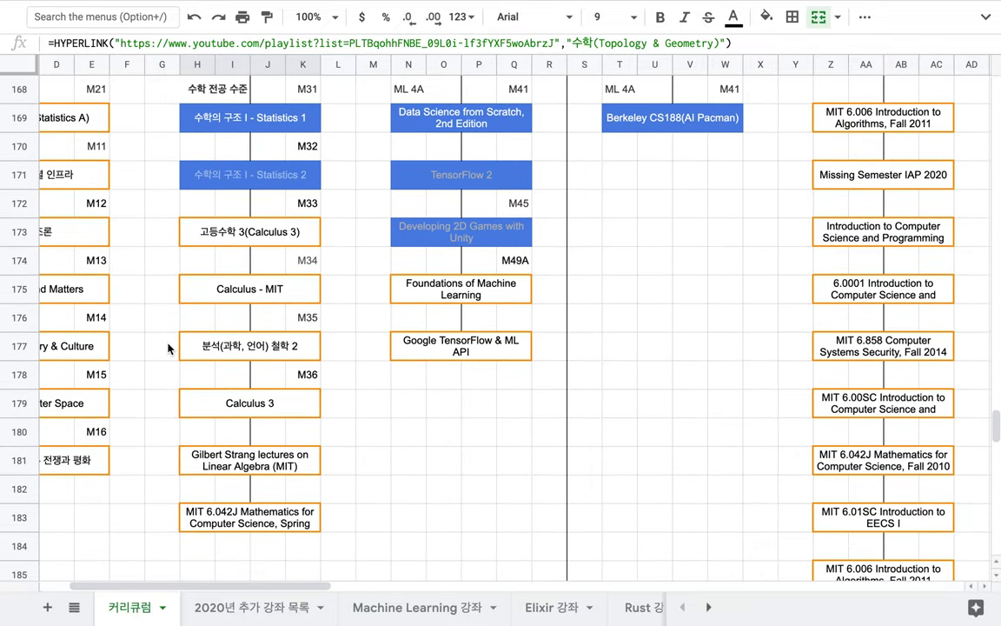
pyautogui.scroll(-2, 168, 348)
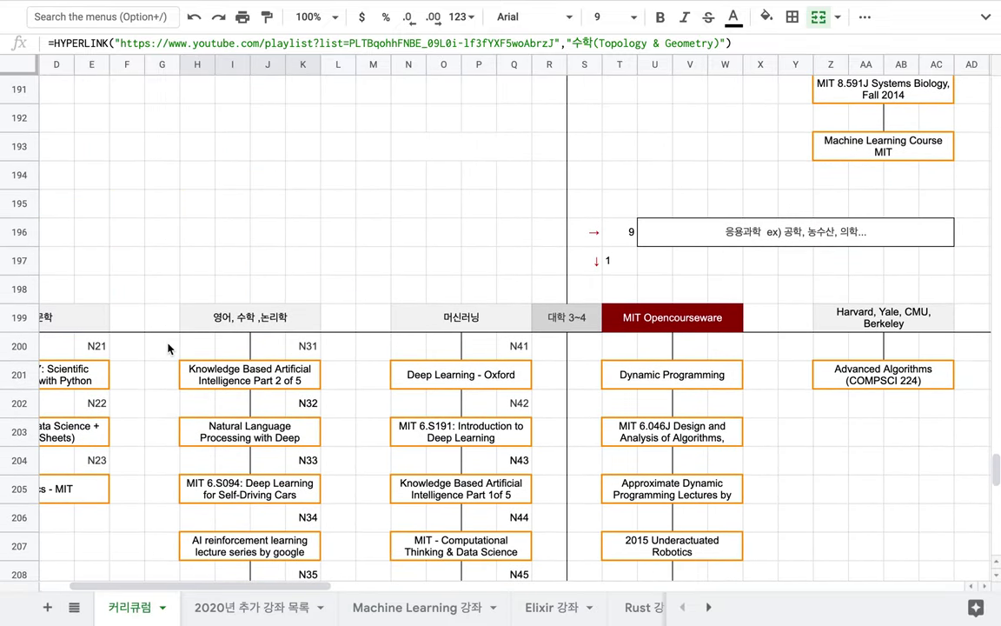
pyautogui.scroll(10, 167, 349)
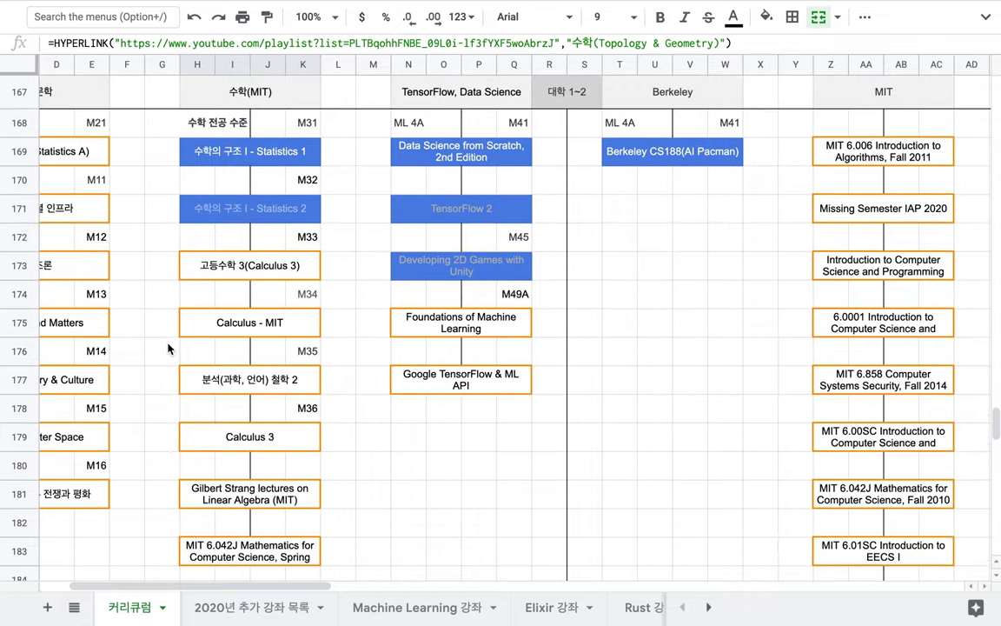
# - Select the Stanford heading in the 대학 1~2 section, and the range spanning the MIT and Harvard columns down to row 172
pyautogui.scroll(1, 167, 348)
pyautogui.hscroll(10, 544, 252)
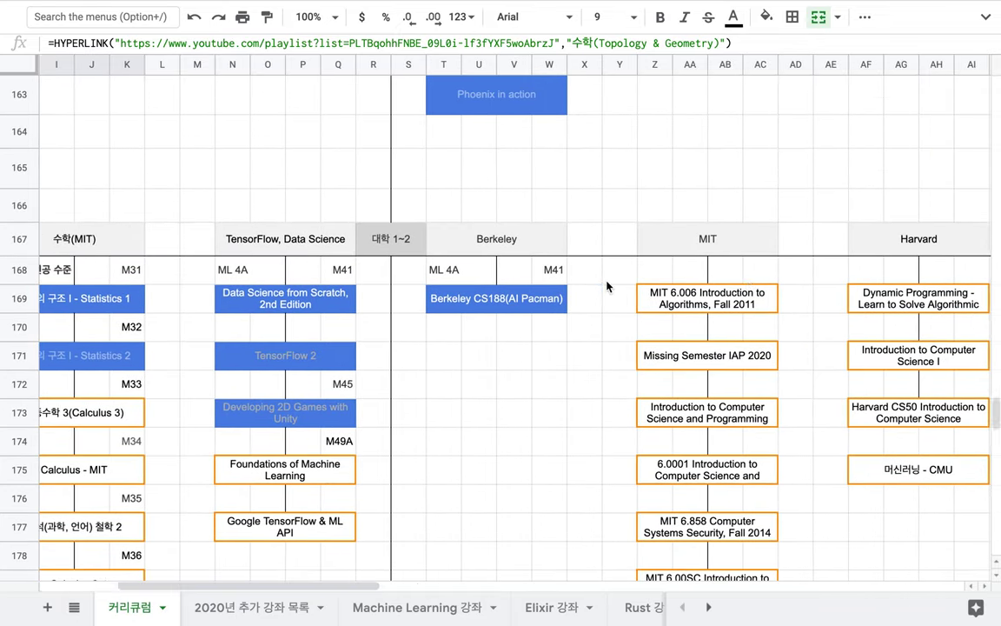
pyautogui.hscroll(2, 606, 285)
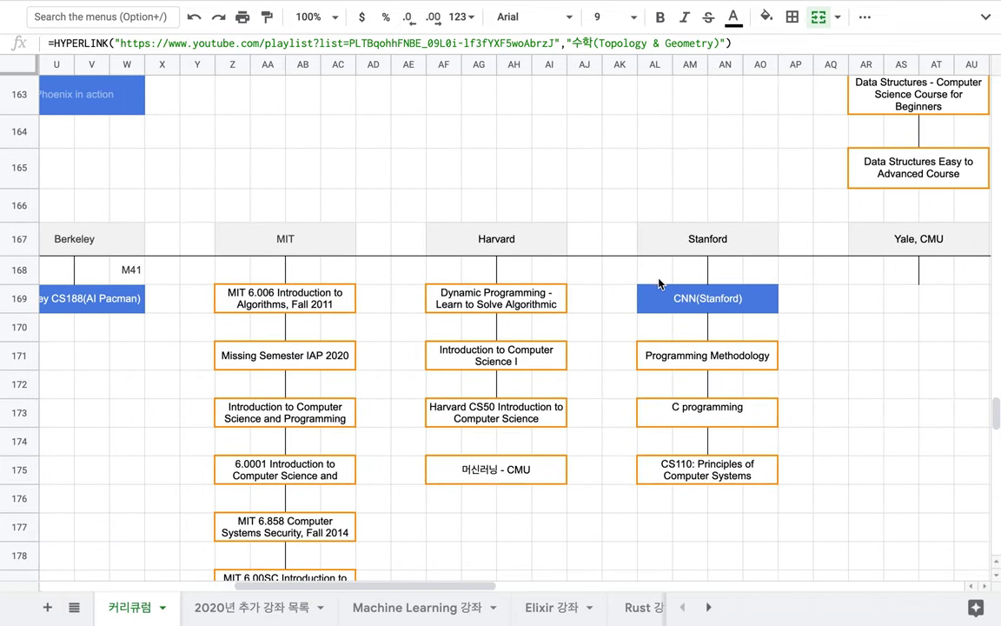
pyautogui.click(705, 243)
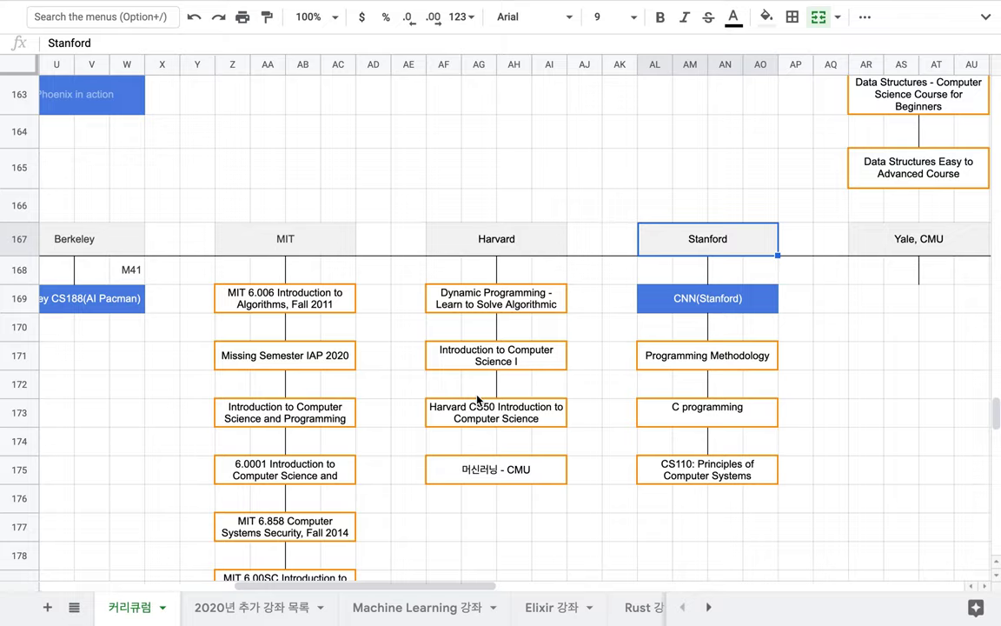
pyautogui.hscroll(-1, 476, 398)
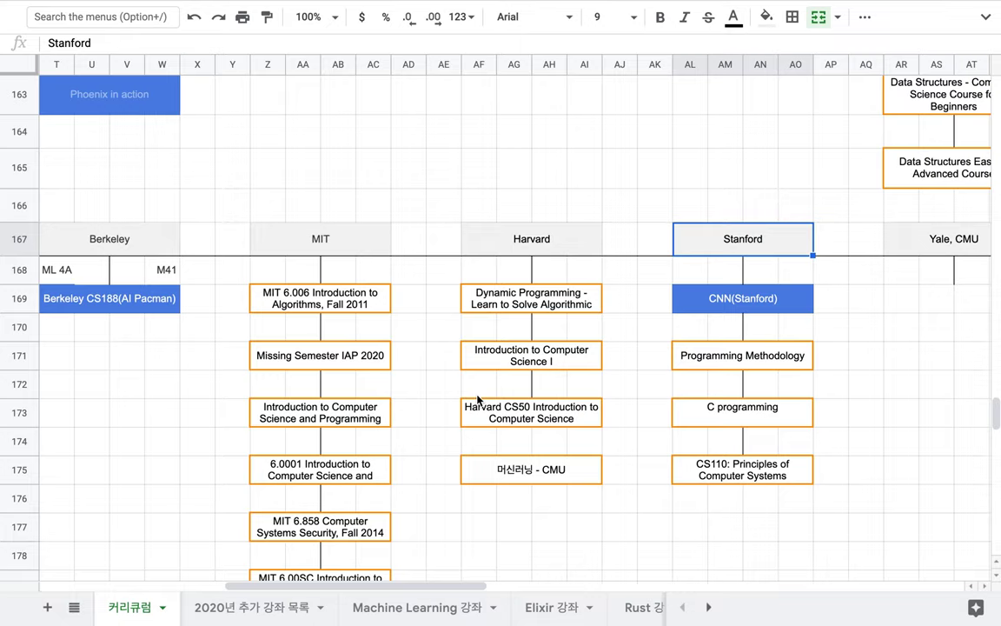
pyautogui.moveTo(301, 224); pyautogui.dragTo(595, 403)
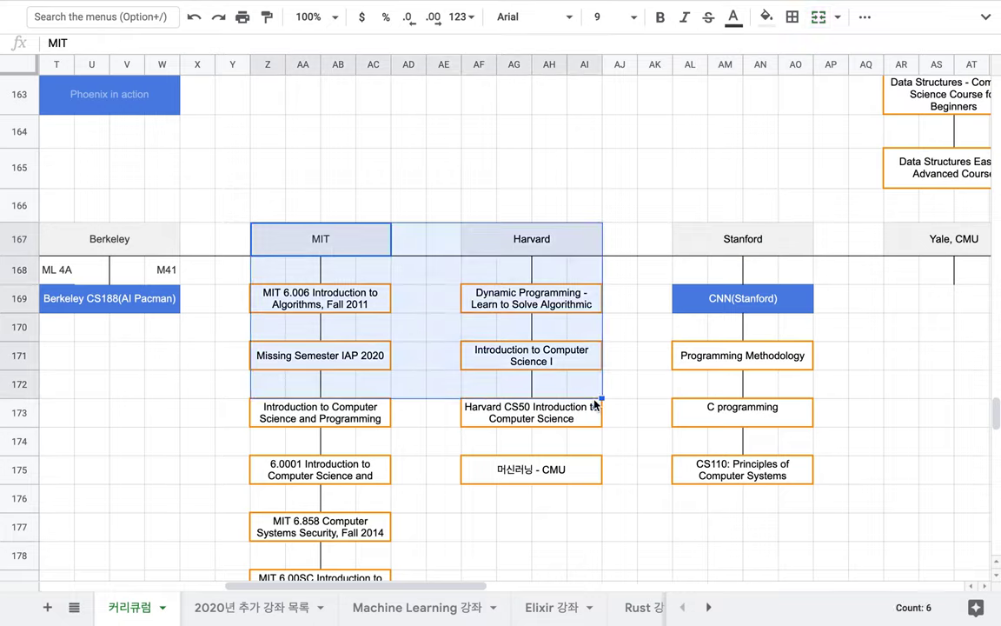
# - Review the math courses from 중등 4 back to 중등 2 and check the video link on 물리(Khan Academy) under 자연 과학 in 중등 1
pyautogui.hscroll(-10, 172, 443)
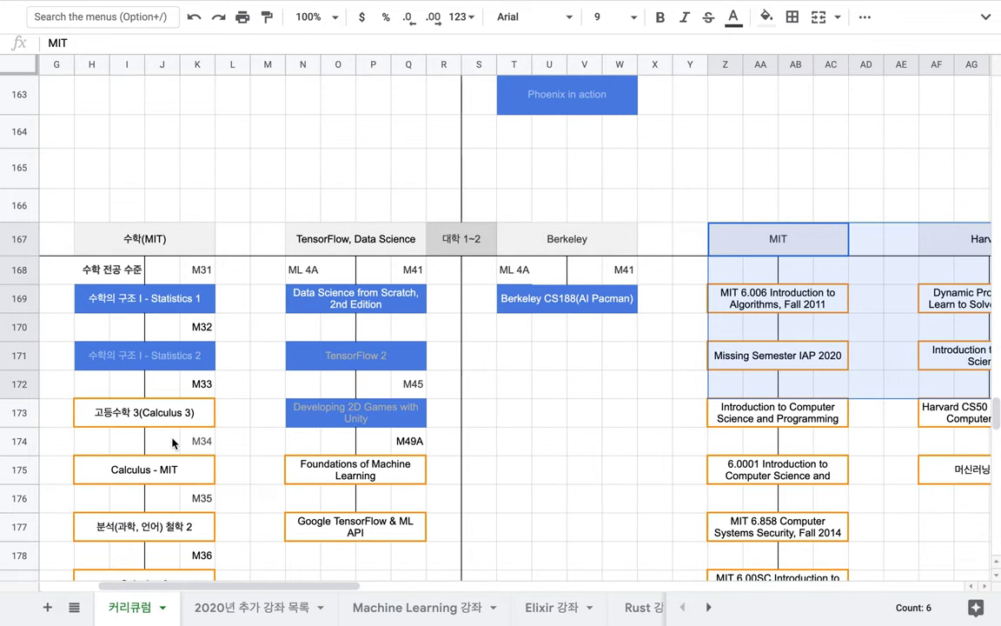
pyautogui.scroll(15, 173, 443)
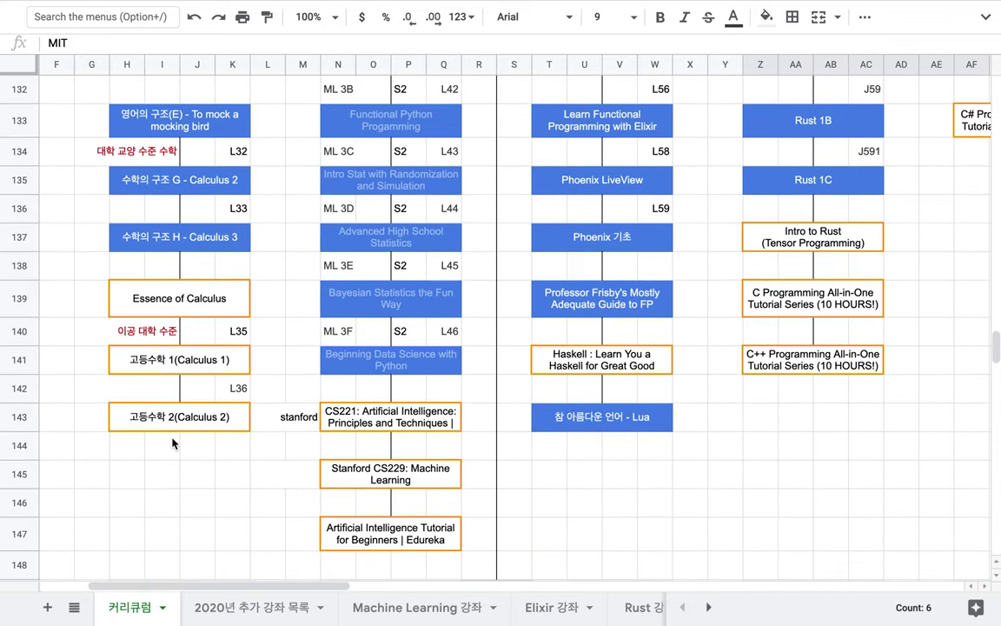
pyautogui.scroll(-3, 172, 444)
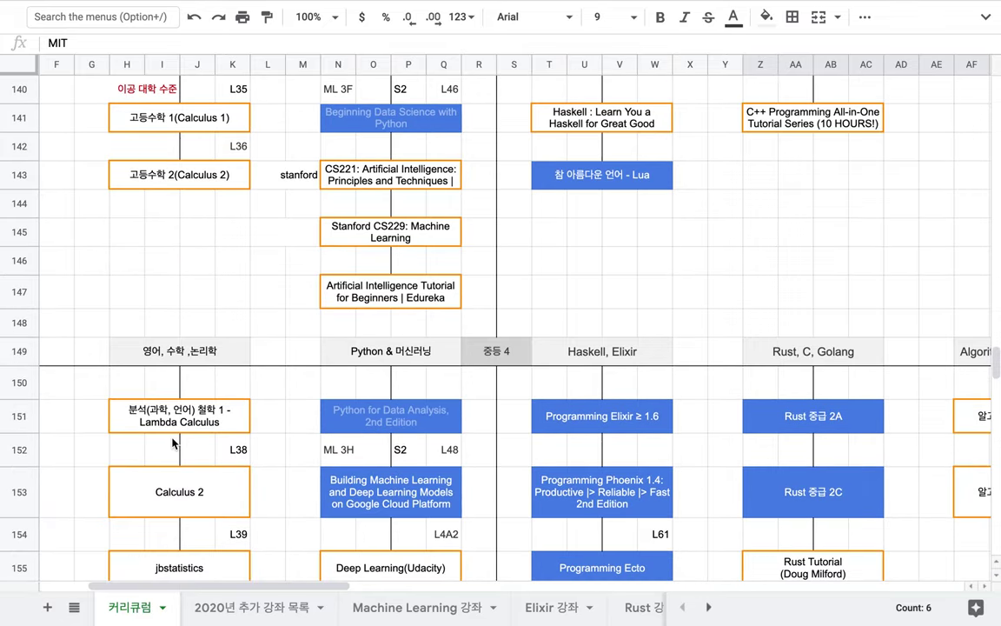
pyautogui.scroll(7, 173, 443)
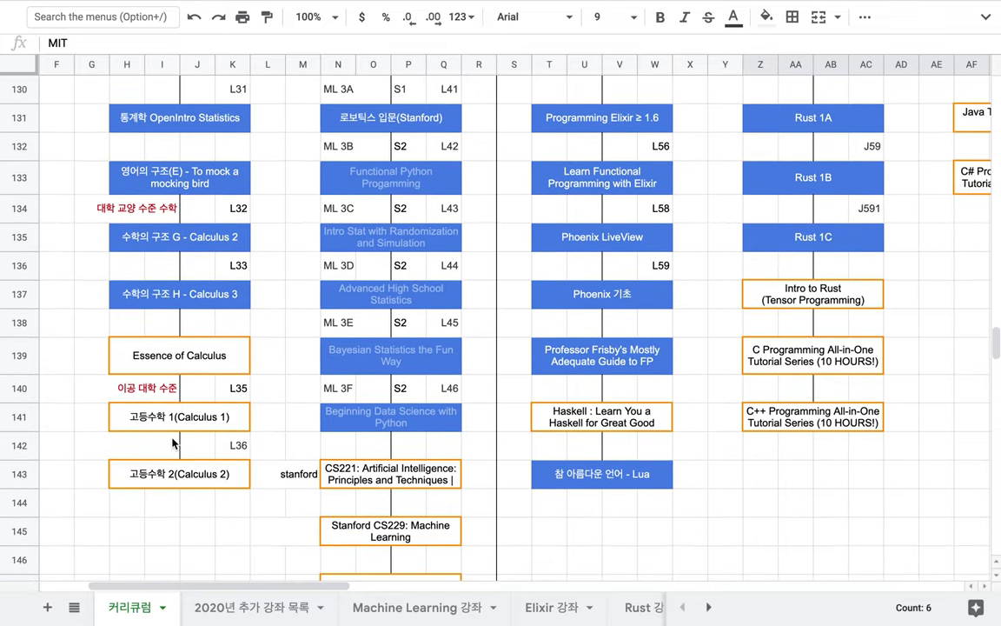
pyautogui.scroll(6, 172, 443)
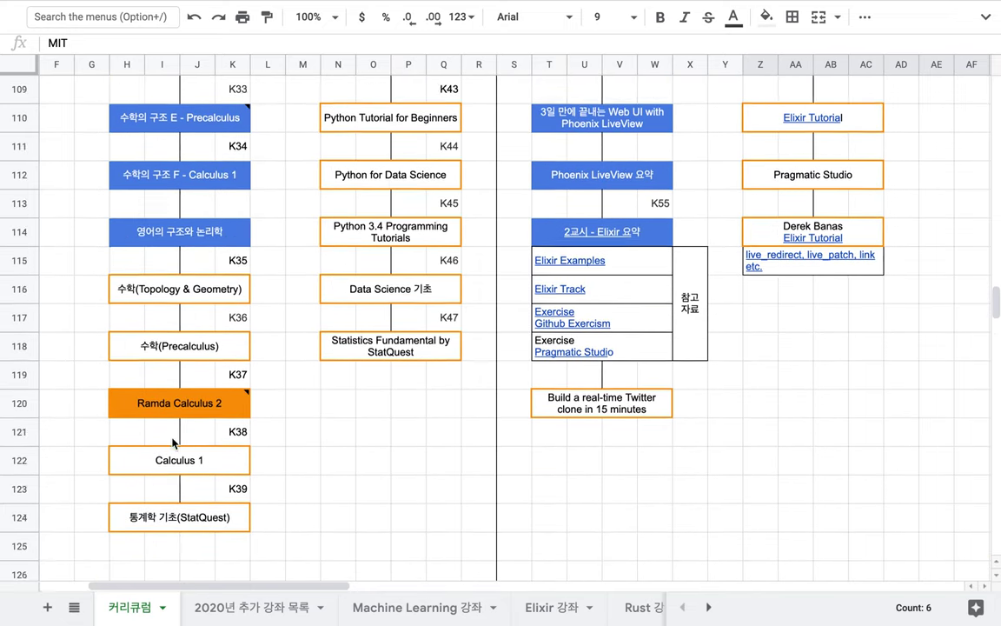
pyautogui.hscroll(10, 172, 443)
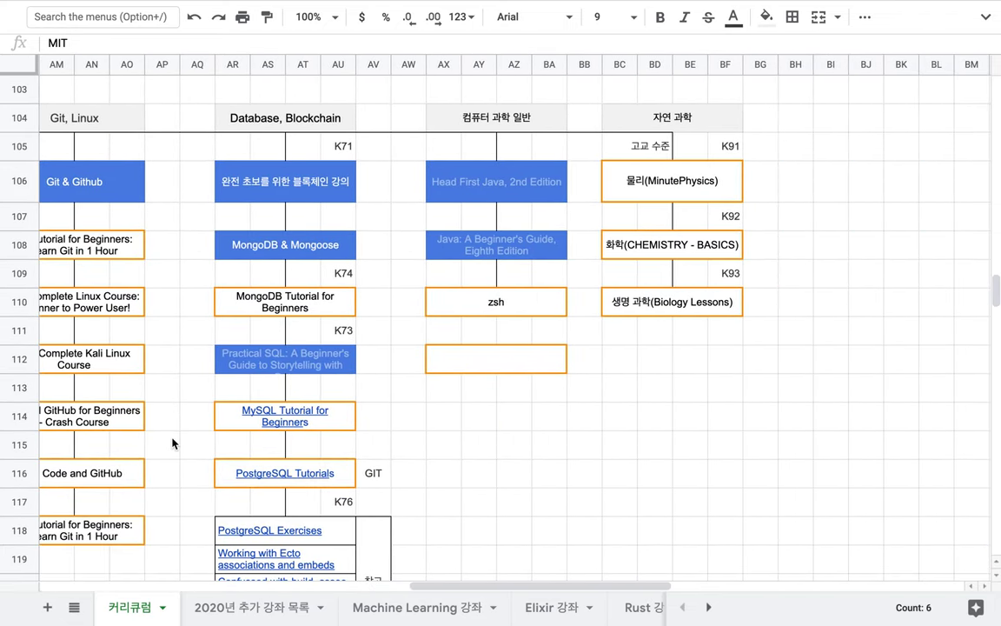
pyautogui.scroll(2, 172, 444)
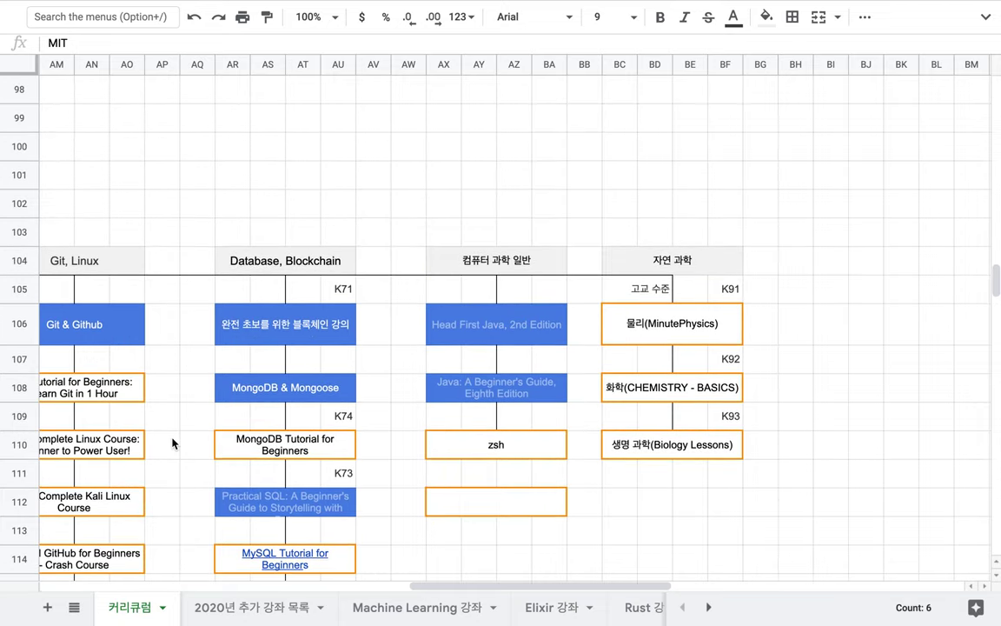
pyautogui.scroll(7, 172, 443)
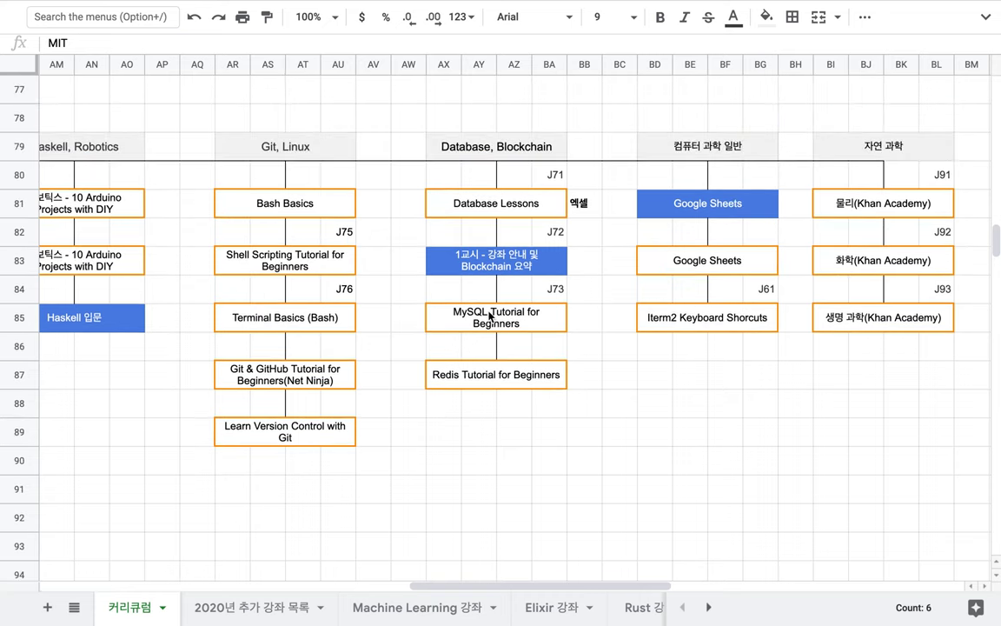
pyautogui.click(908, 205)
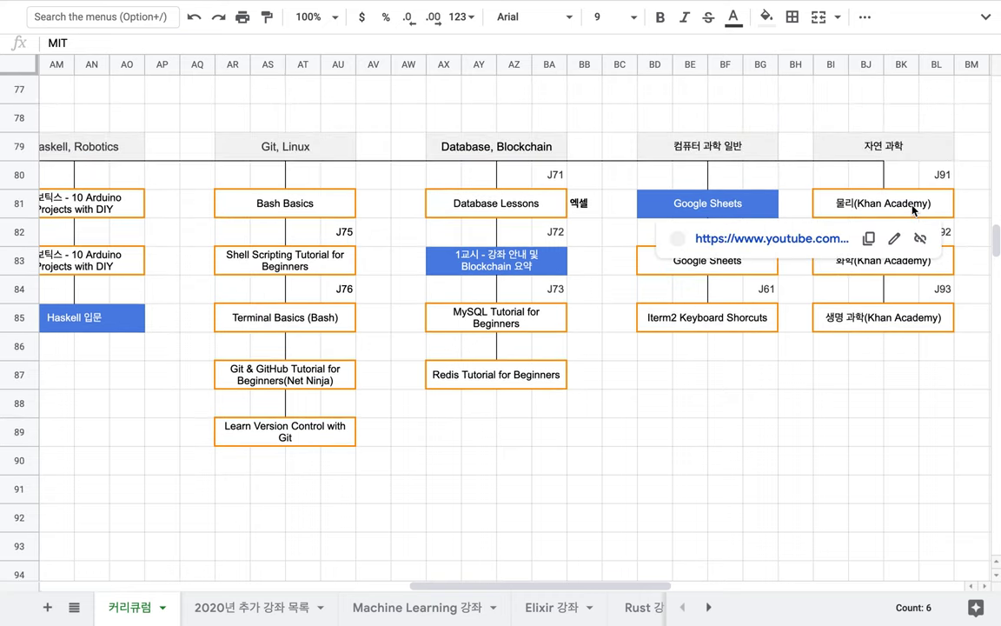
# - Examine the 중등 1 courses from 자연 과학 back through Database, Git and Haskell to the full list of JavaScript courses
pyautogui.scroll(2, 803, 146)
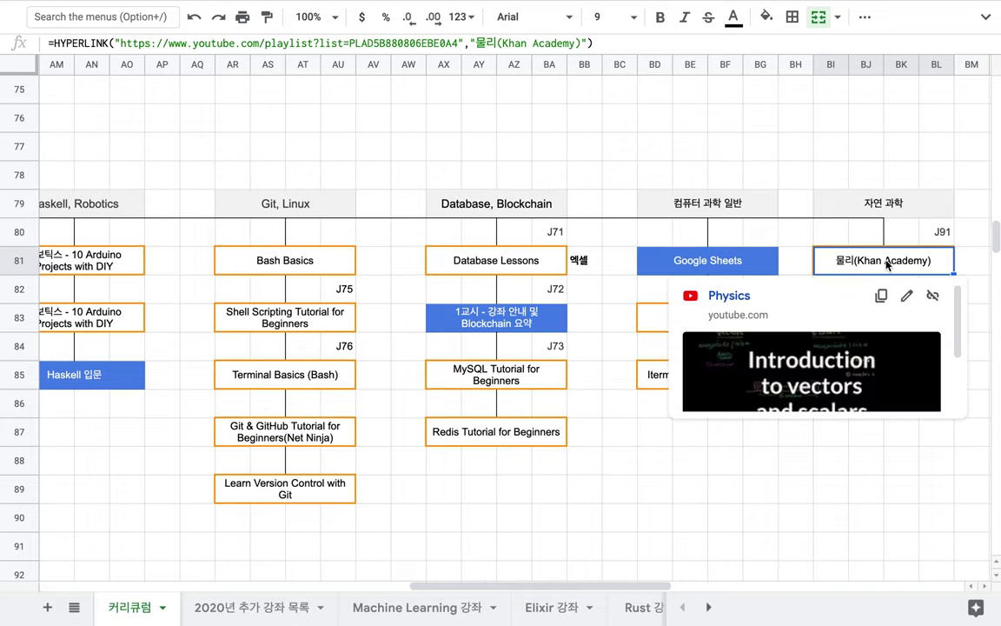
pyautogui.click(644, 473)
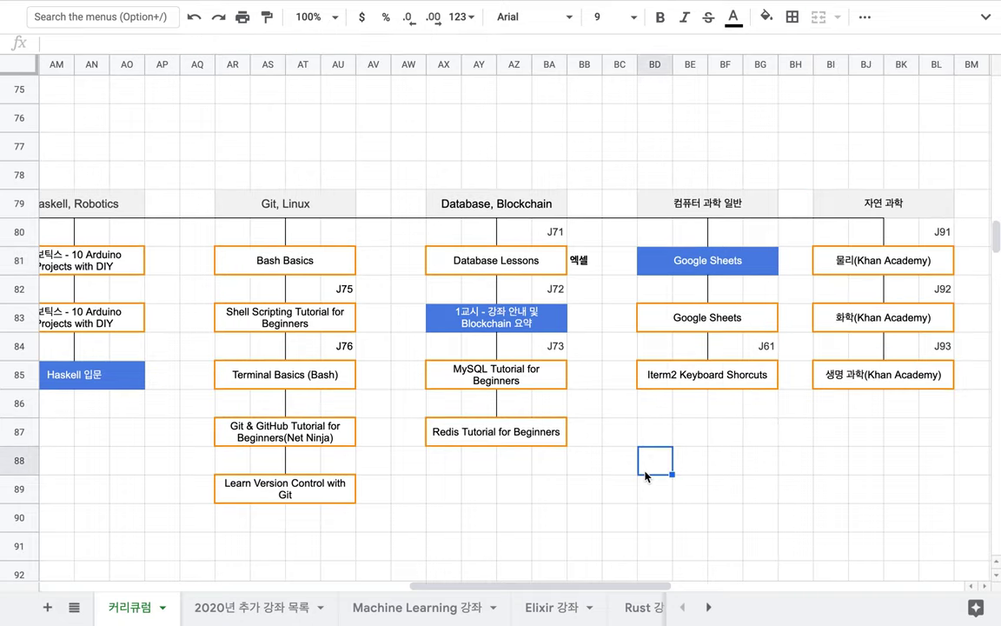
pyautogui.scroll(-1, 644, 476)
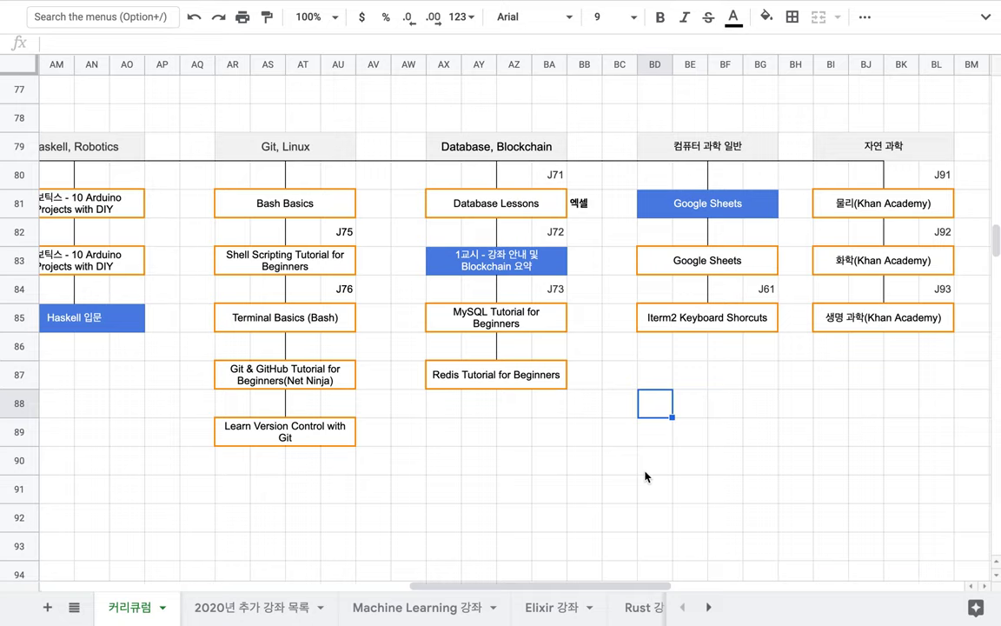
pyautogui.hscroll(-10, 645, 476)
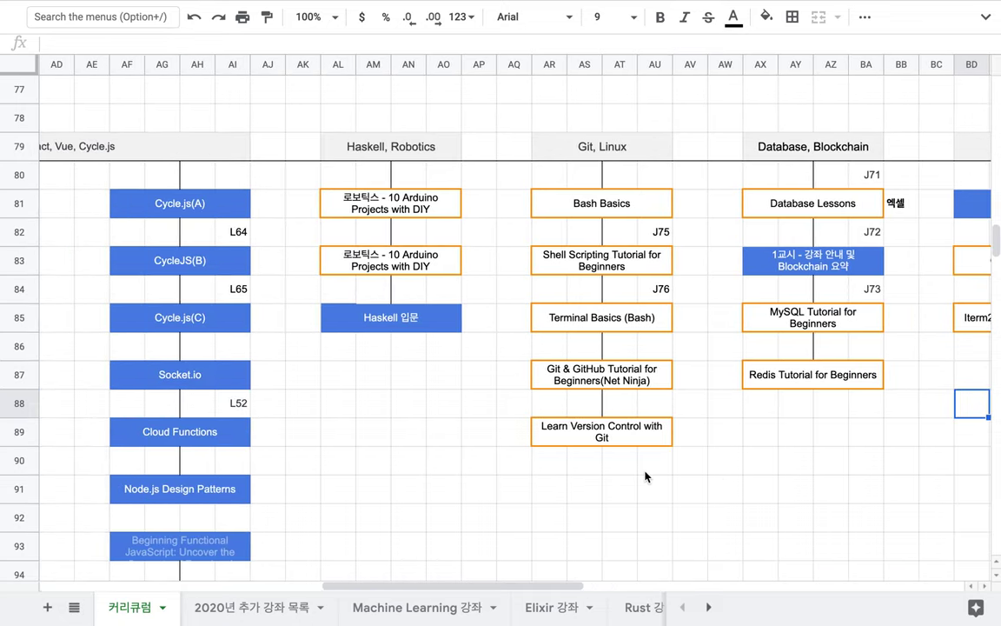
pyautogui.hscroll(-6, 644, 476)
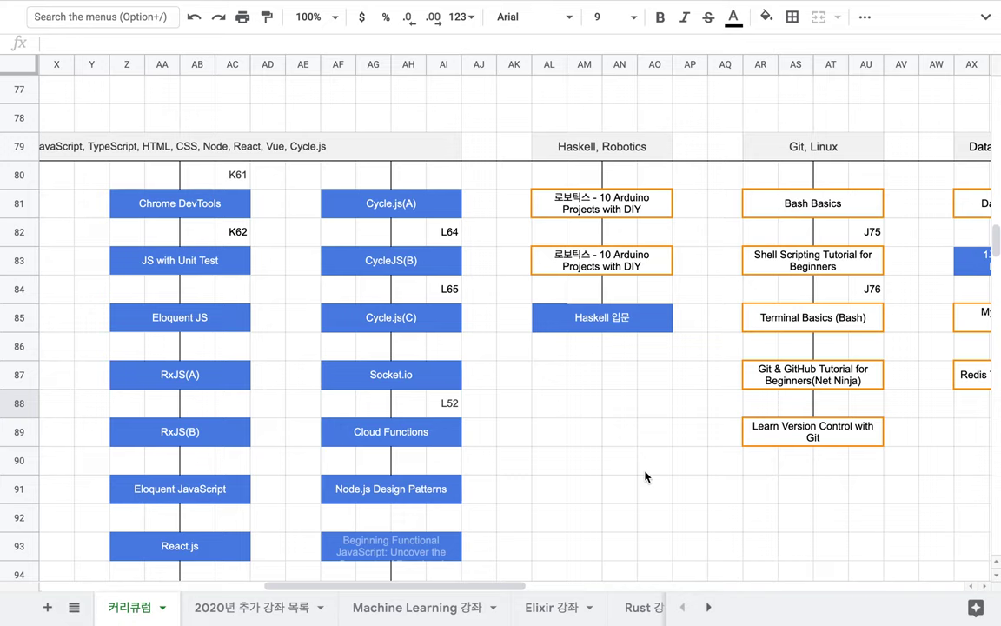
pyautogui.scroll(-1, 645, 477)
pyautogui.hscroll(-5, 645, 476)
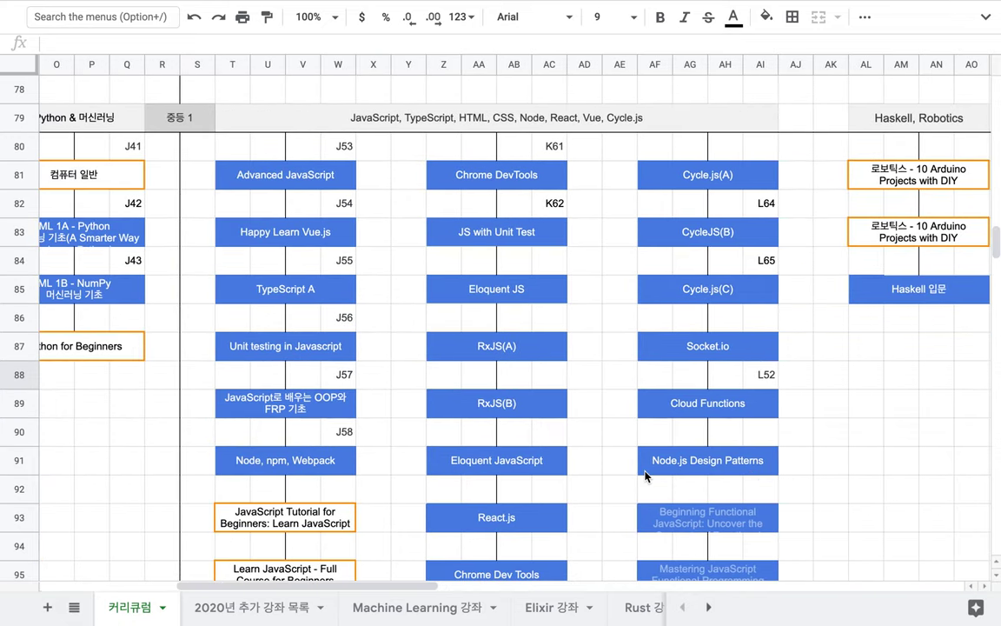
pyautogui.scroll(-1, 645, 477)
pyautogui.scroll(-5, 645, 476)
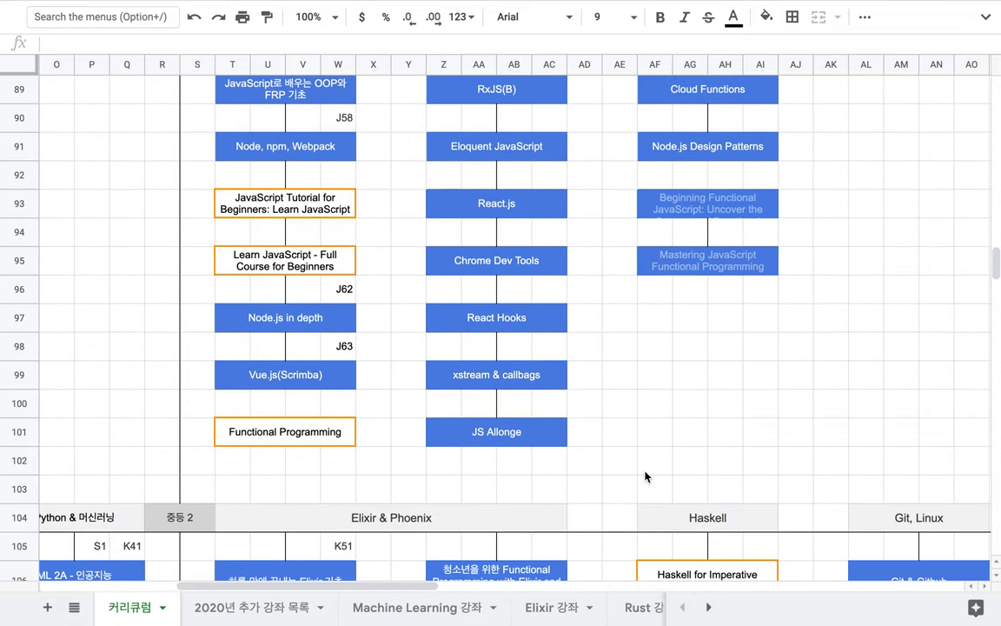
# - Select 물리(MinutePhysics) under 자연 과학 in the 중등 2 section
pyautogui.hscroll(20, 644, 476)
pyautogui.scroll(-3, 645, 476)
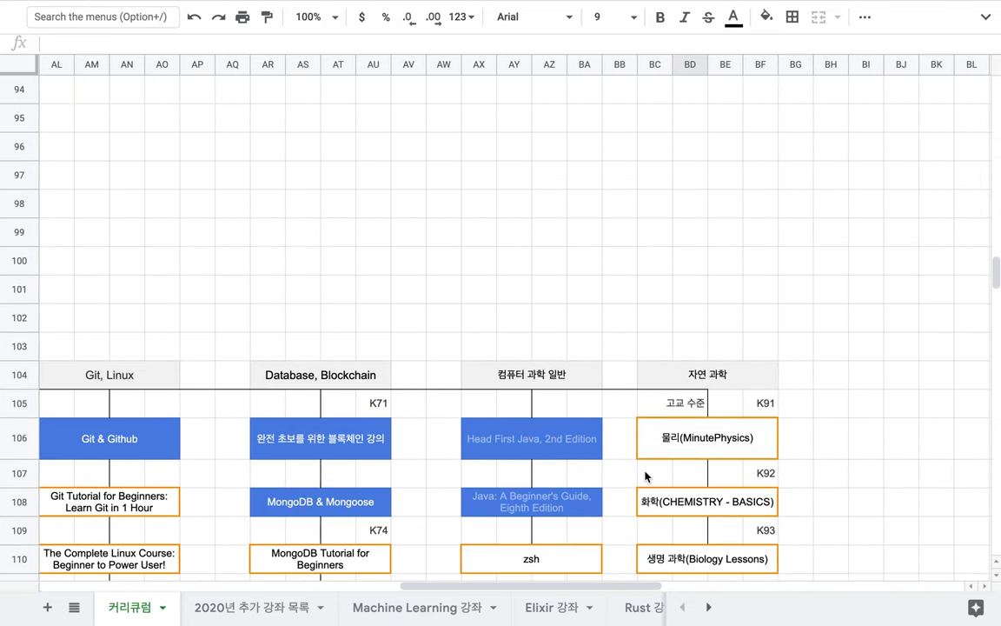
pyautogui.scroll(-2, 644, 476)
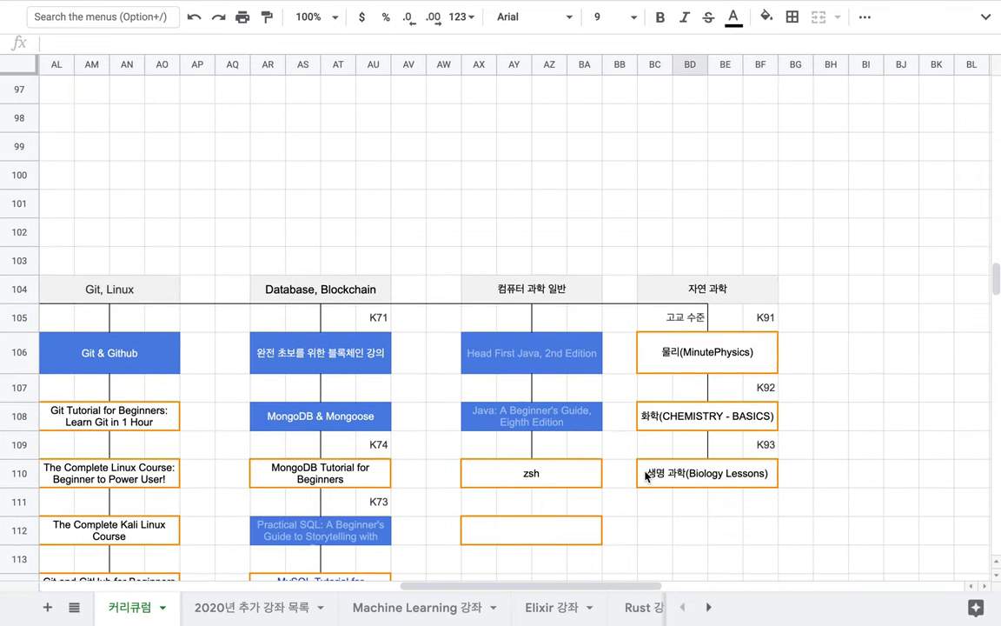
pyautogui.click(746, 366)
pyautogui.moveTo(688, 428)
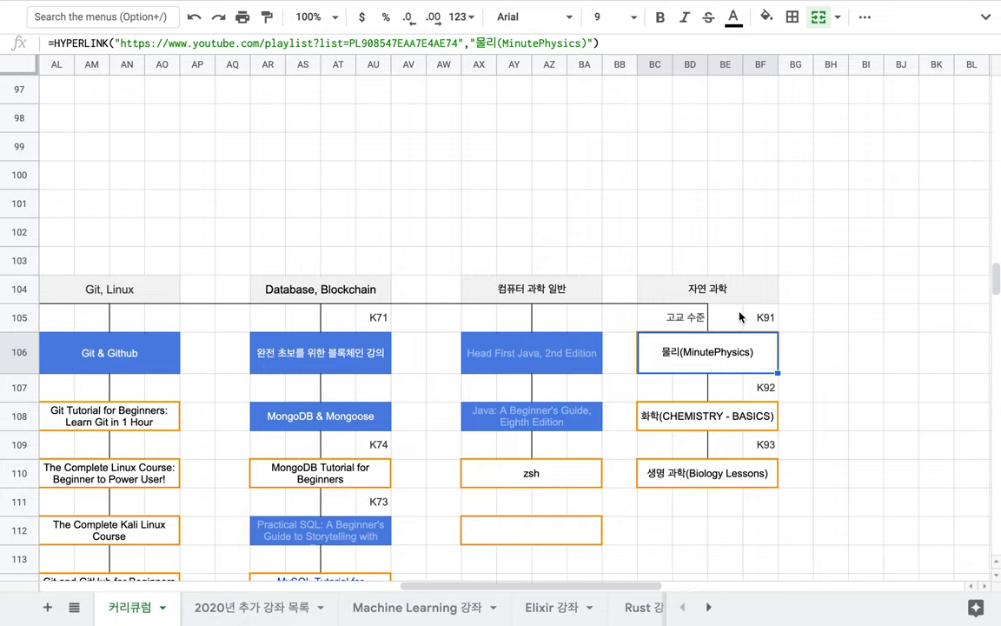
# - Return to 자연 과학 in the 중등 1 section and check the video link on 생명 과학(Khan Academy)
pyautogui.scroll(6, 740, 317)
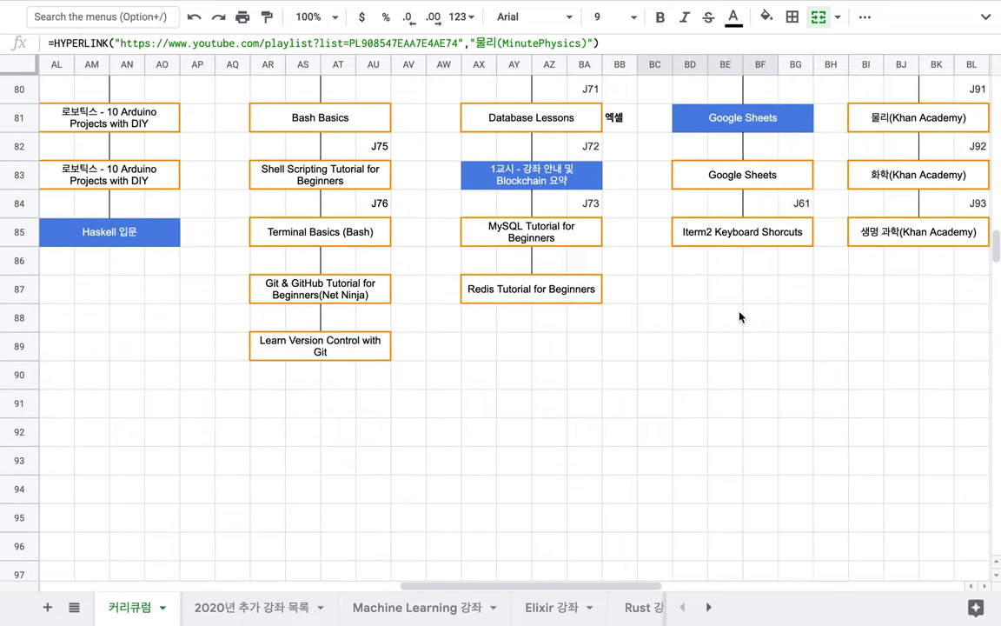
pyautogui.scroll(1, 740, 317)
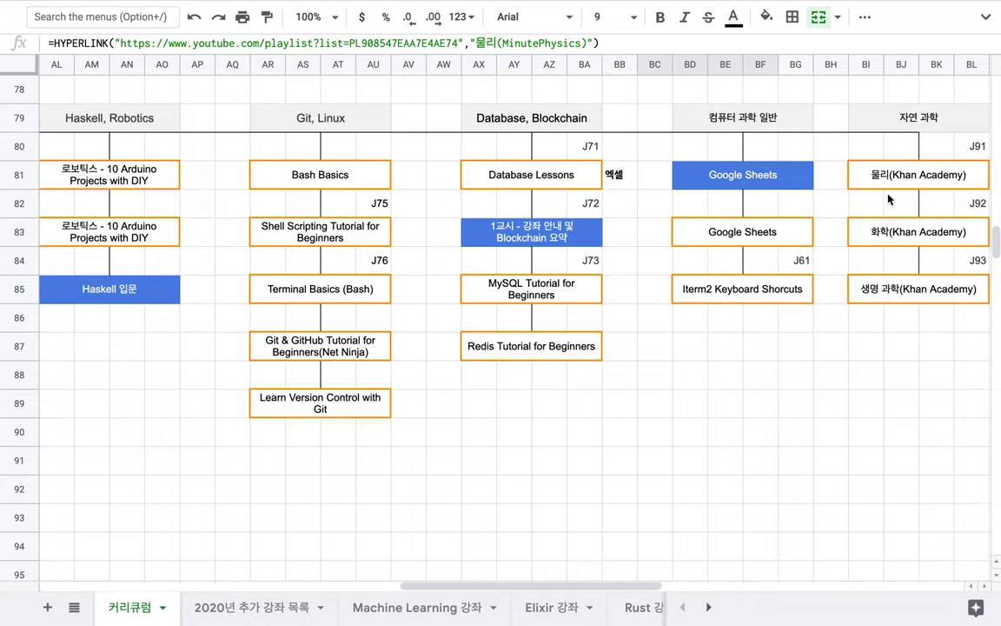
pyautogui.click(903, 296)
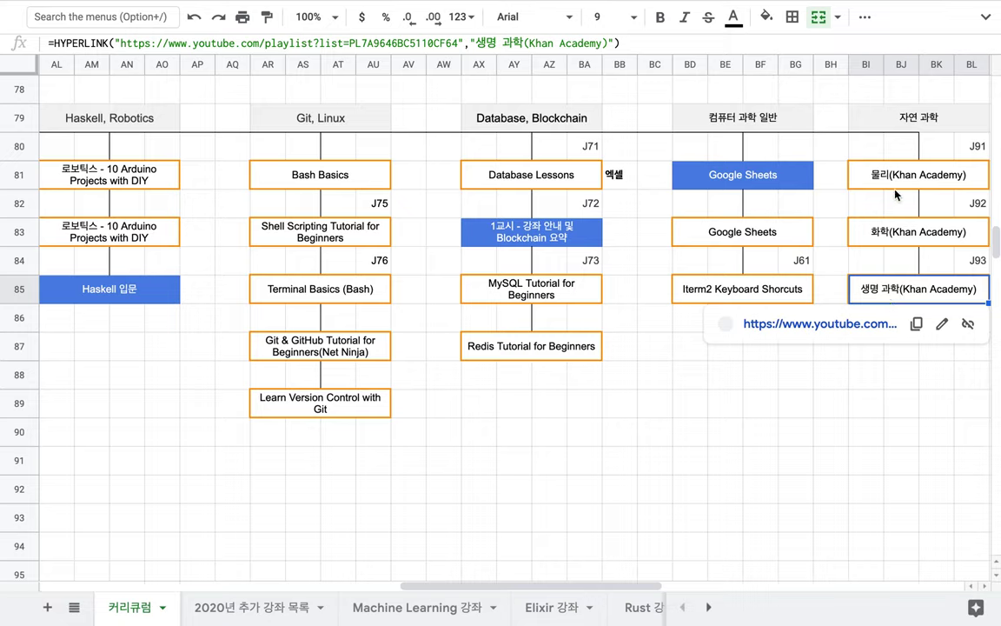
pyautogui.moveTo(895, 178)
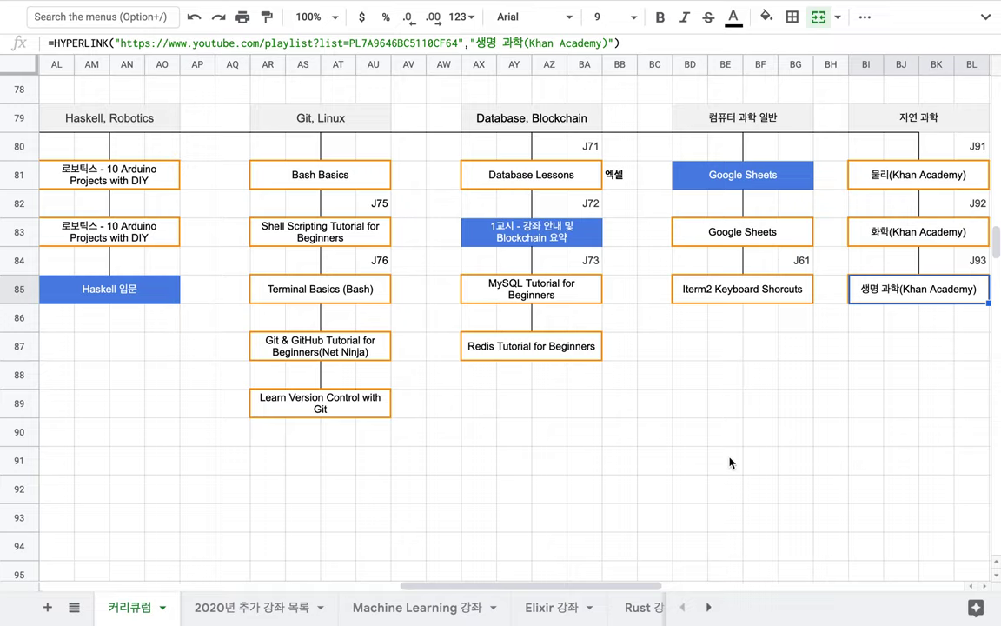
# - Select the Git, Linux heading in 중등 1, and the Git, Linux and Database, Blockchain headings in 중등 2
pyautogui.click(345, 117)
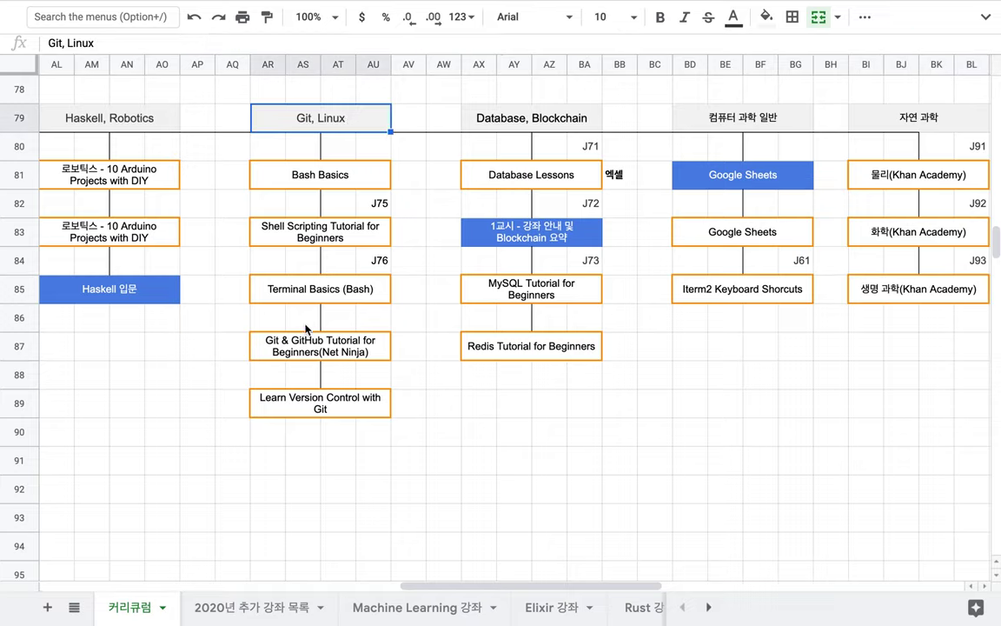
pyautogui.scroll(-3, 305, 330)
pyautogui.scroll(-2, 305, 330)
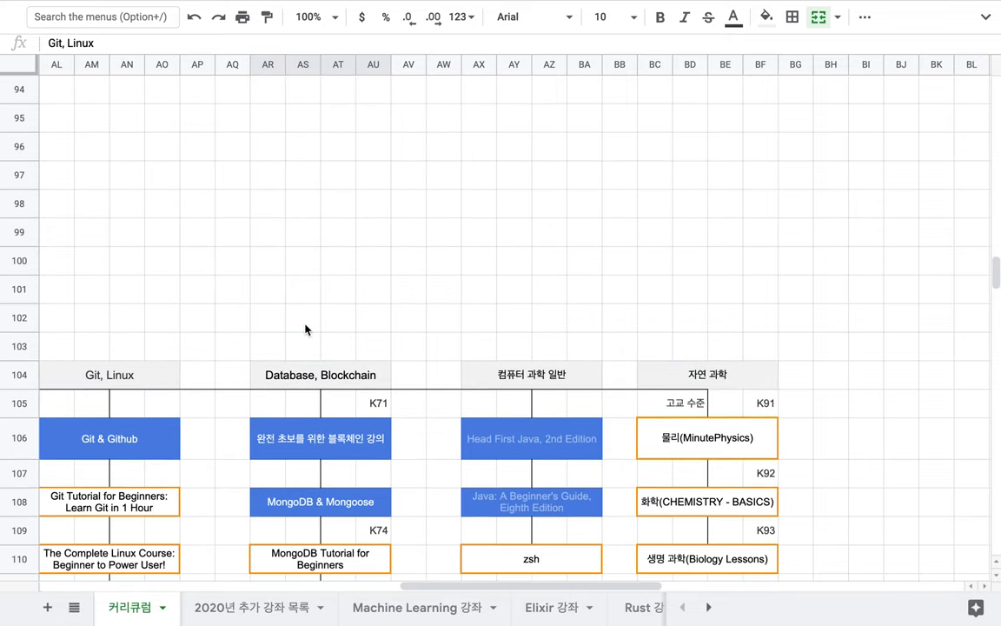
pyautogui.scroll(-1, 146, 380)
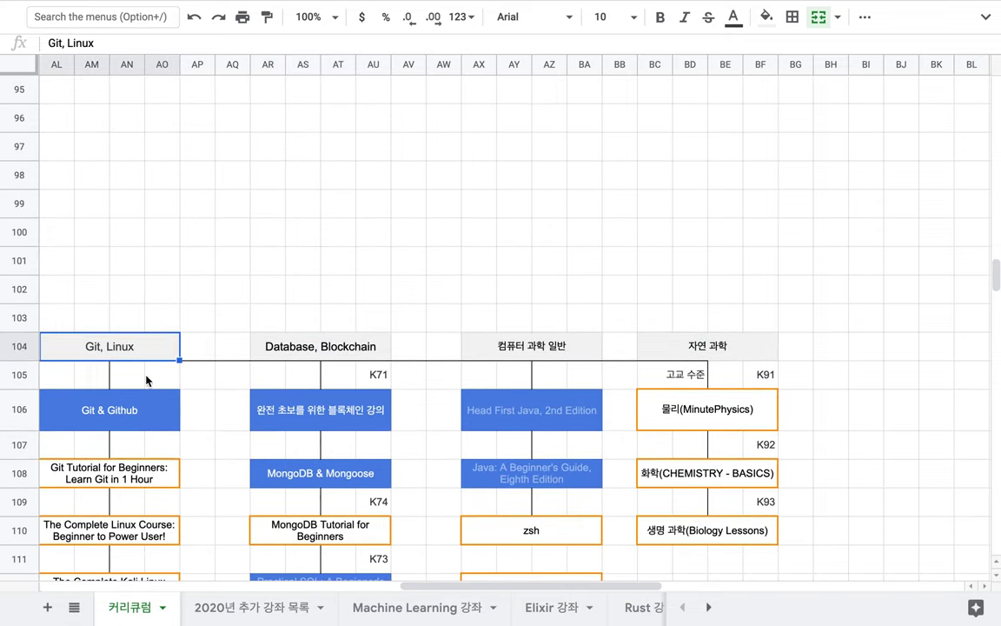
pyautogui.moveTo(119, 483)
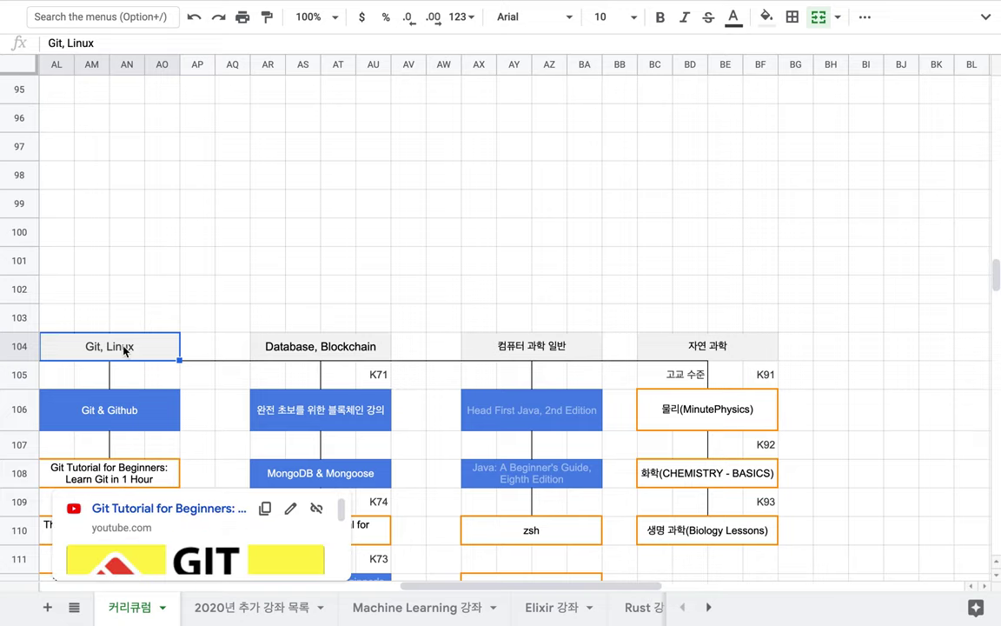
pyautogui.click(315, 356)
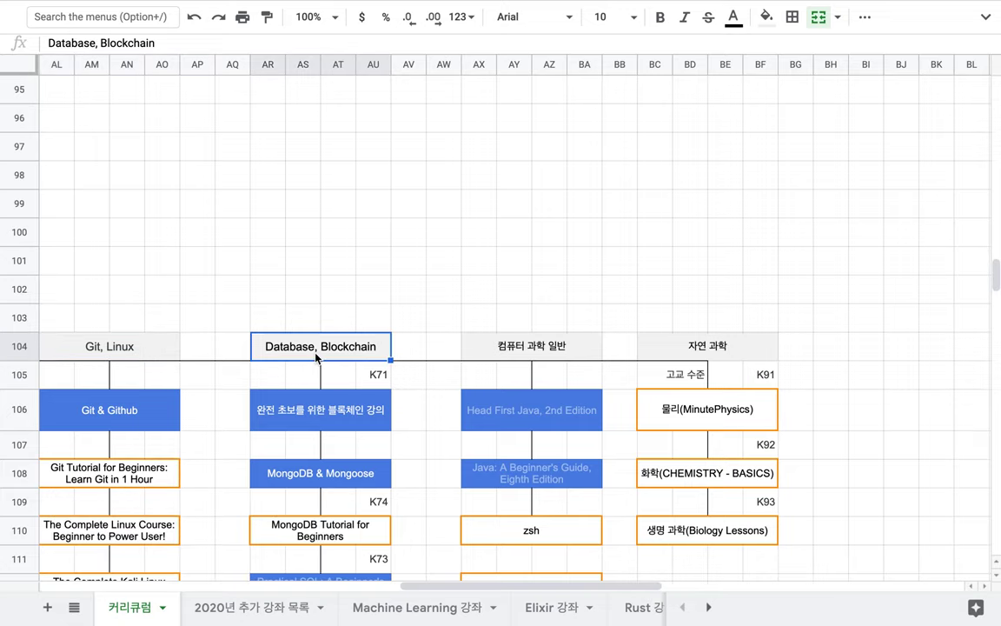
# - Go back to the 중등 1 section and select its Database, Blockchain and Git, Linux headings
pyautogui.scroll(6, 315, 357)
pyautogui.scroll(2, 315, 357)
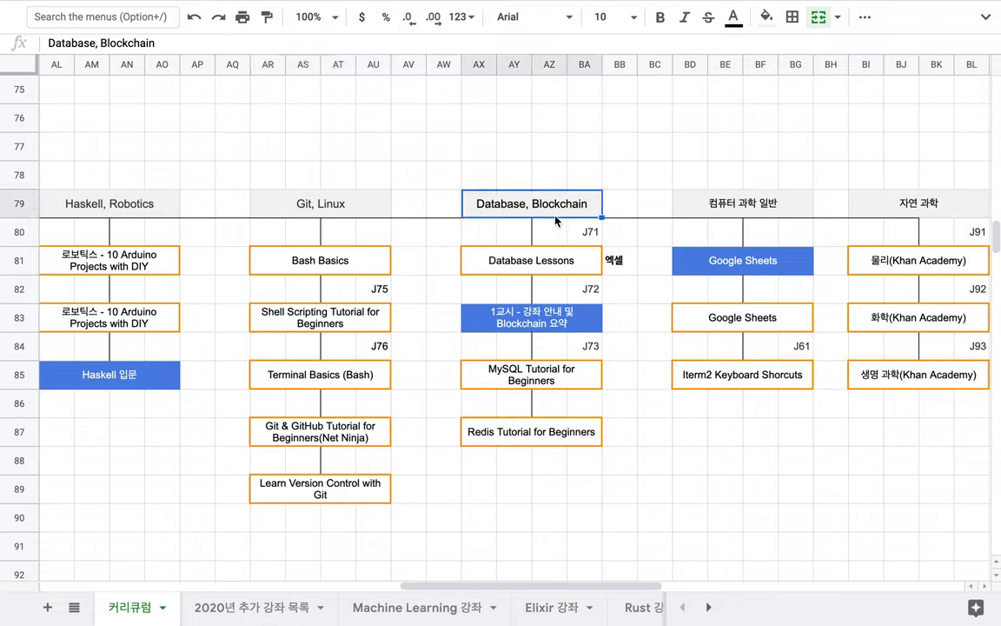
pyautogui.click(310, 208)
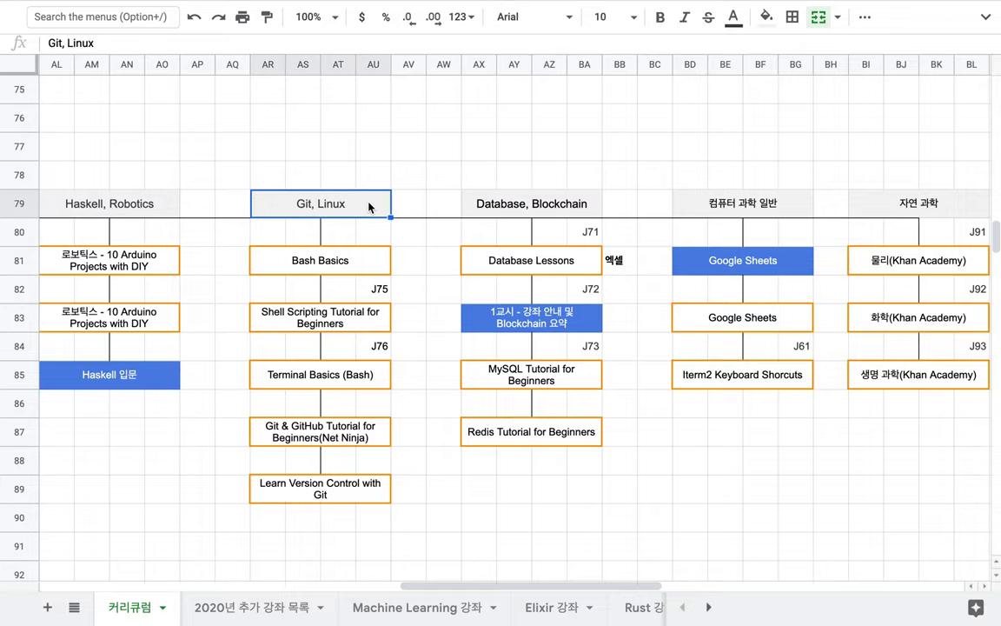
# - Review the curriculum from 초급 4 up to the Openhash Campus title, and the 유치원 to 초급 3 levels below it
pyautogui.scroll(8, 368, 206)
pyautogui.hscroll(-10, 369, 206)
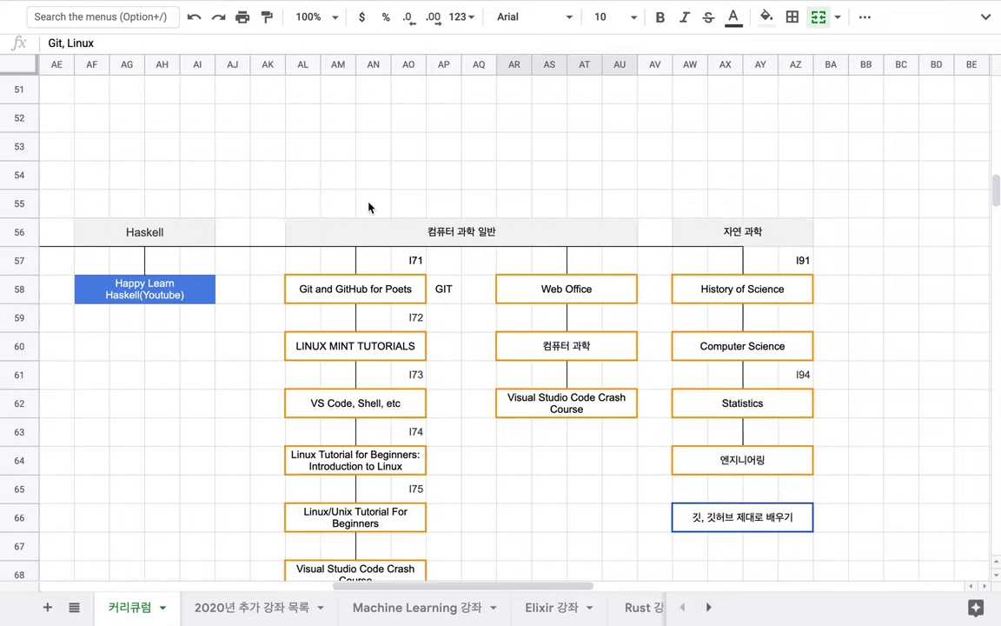
pyautogui.scroll(13, 369, 206)
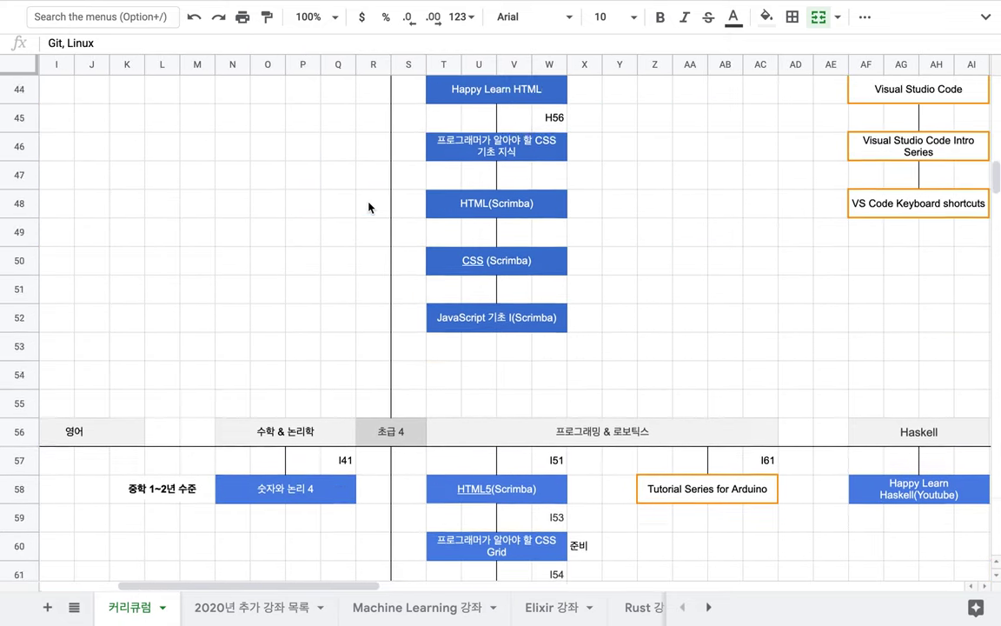
pyautogui.scroll(4, 368, 206)
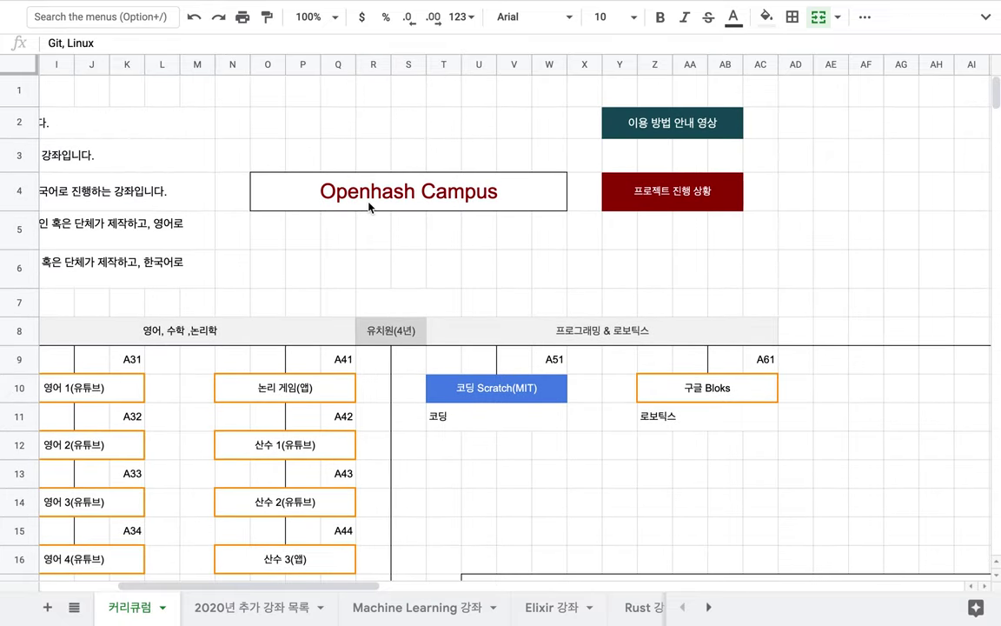
pyautogui.hscroll(-3, 369, 206)
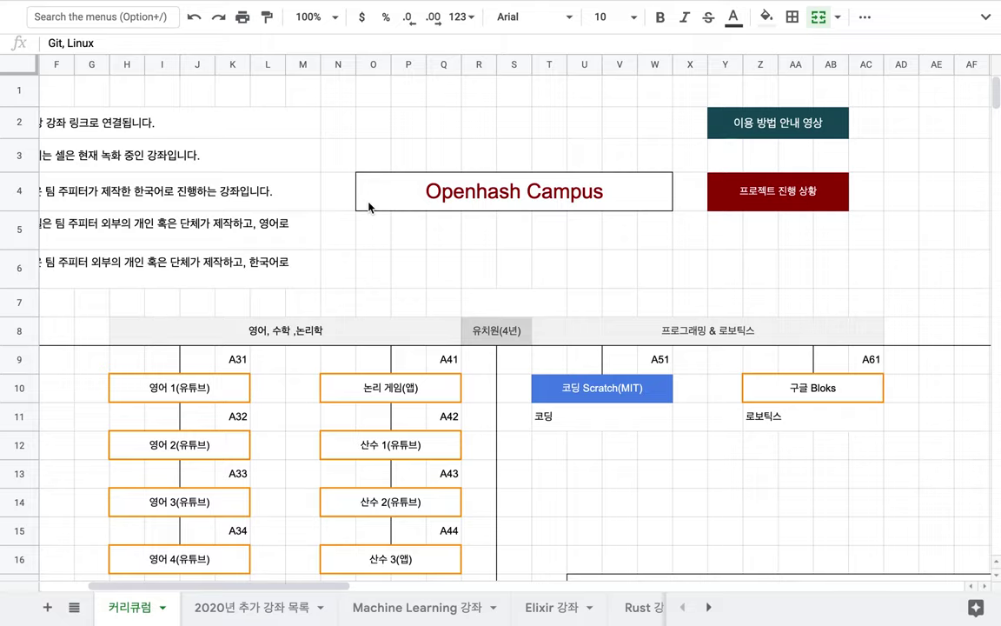
pyautogui.scroll(-5, 369, 206)
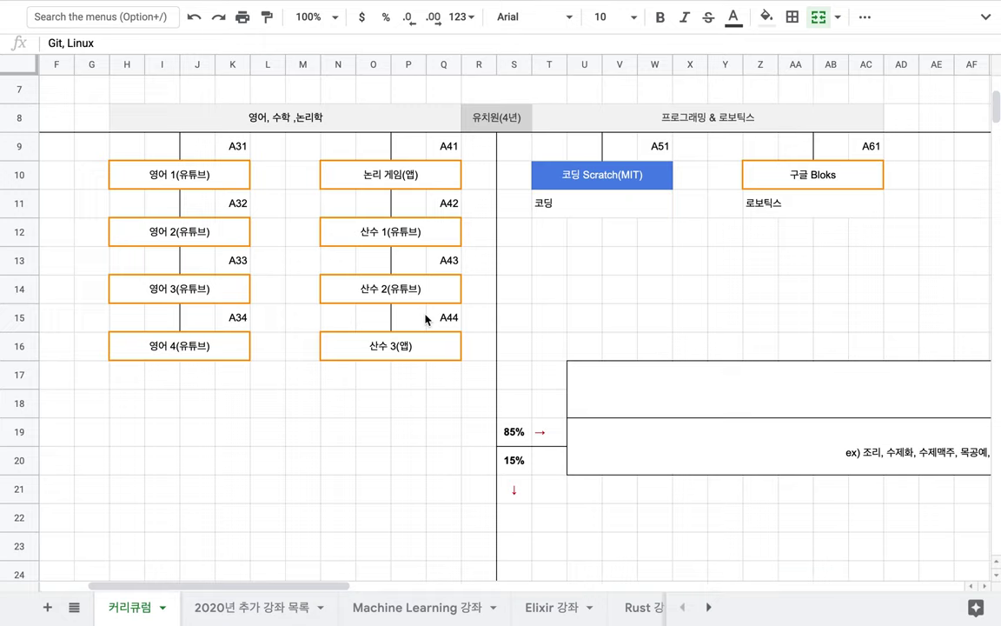
pyautogui.scroll(-1, 426, 319)
pyautogui.scroll(-6, 427, 320)
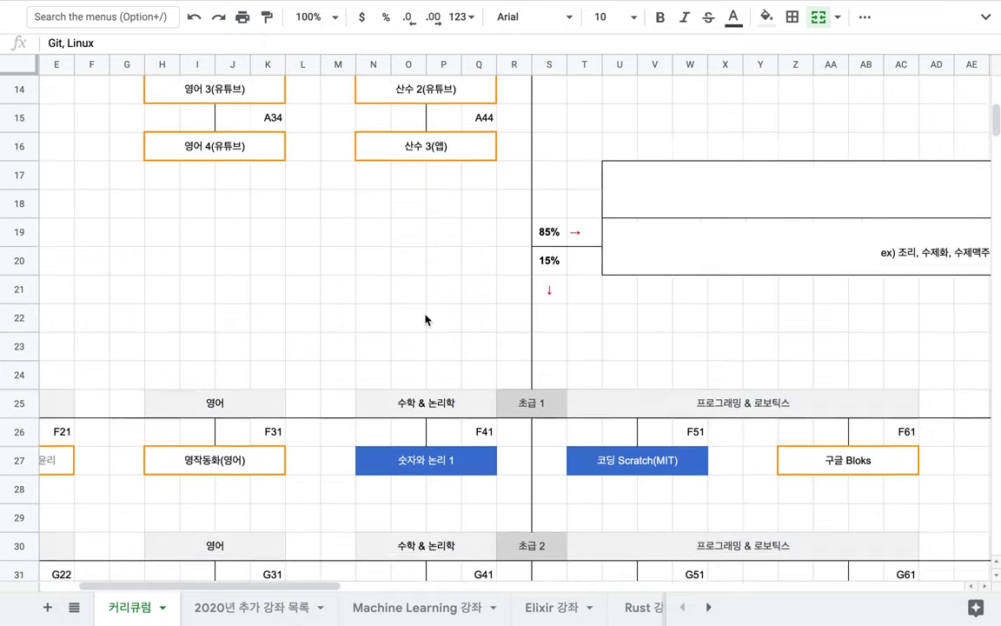
pyautogui.scroll(-3, 427, 320)
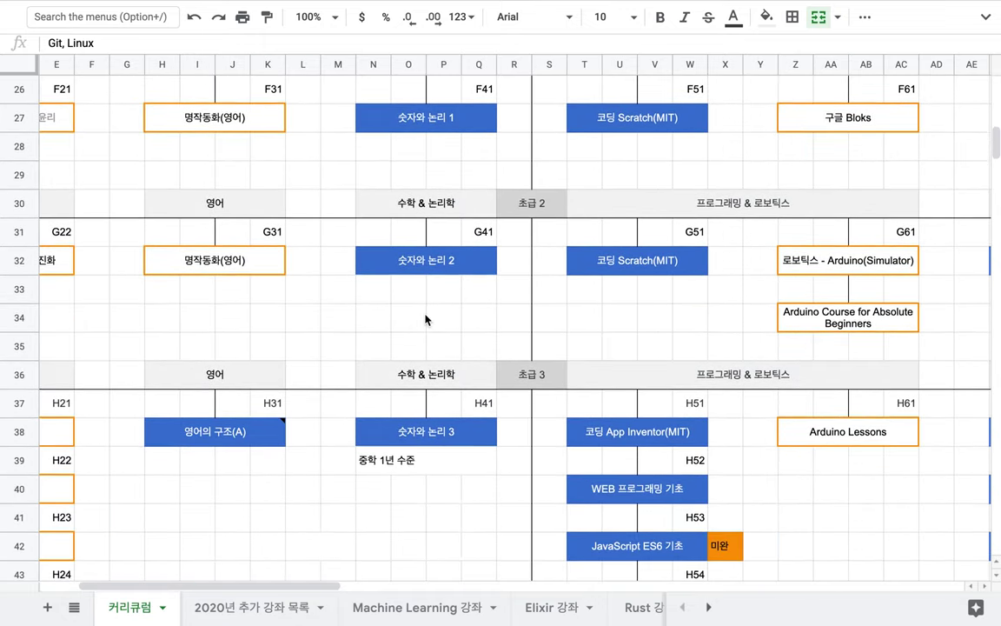
pyautogui.scroll(8, 427, 319)
pyautogui.scroll(3, 427, 320)
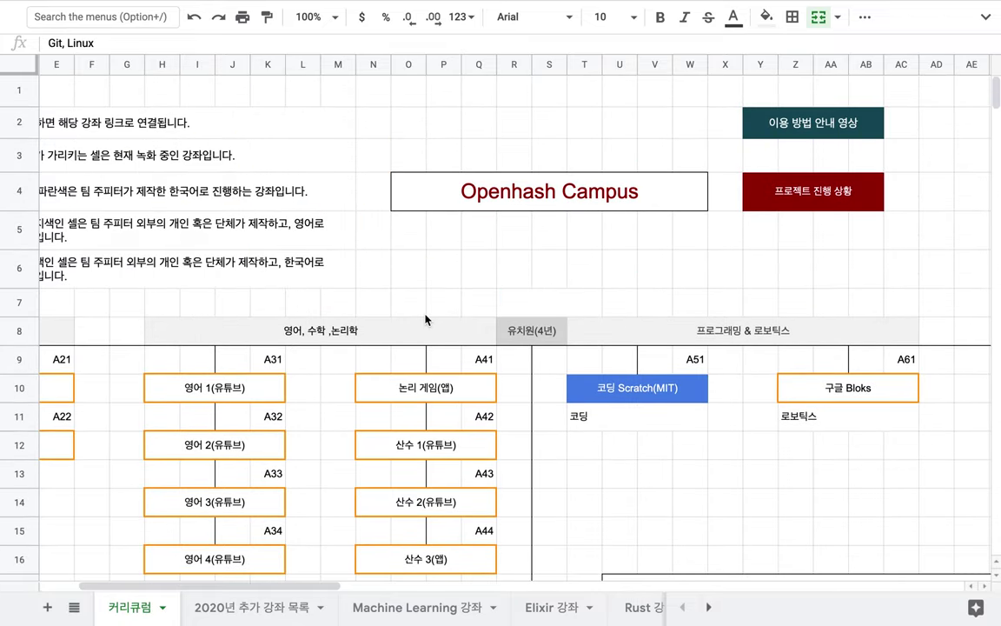